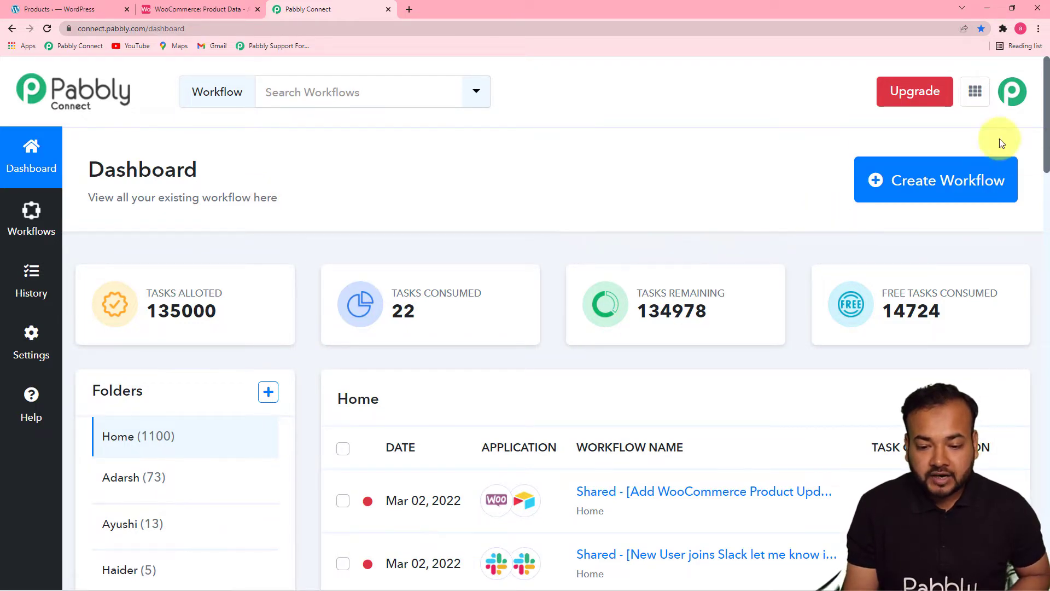
- Create a new workflow named "Update WooCommerce Products in a Spreadsheet in Airtable"
click(932, 200)
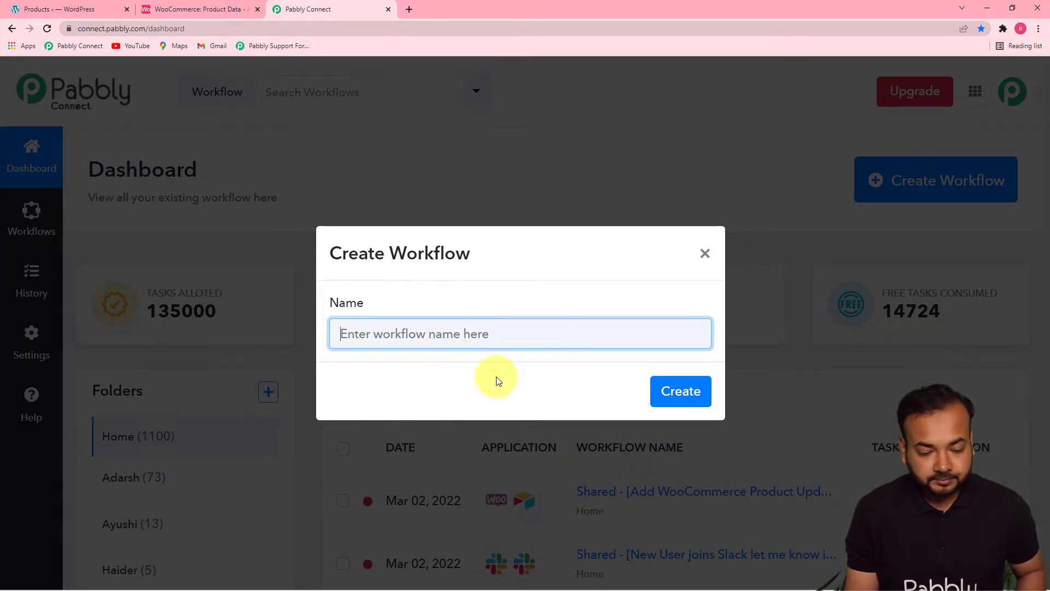
text(Update WooCommerce Products in a Spreadsheet in Airtable)
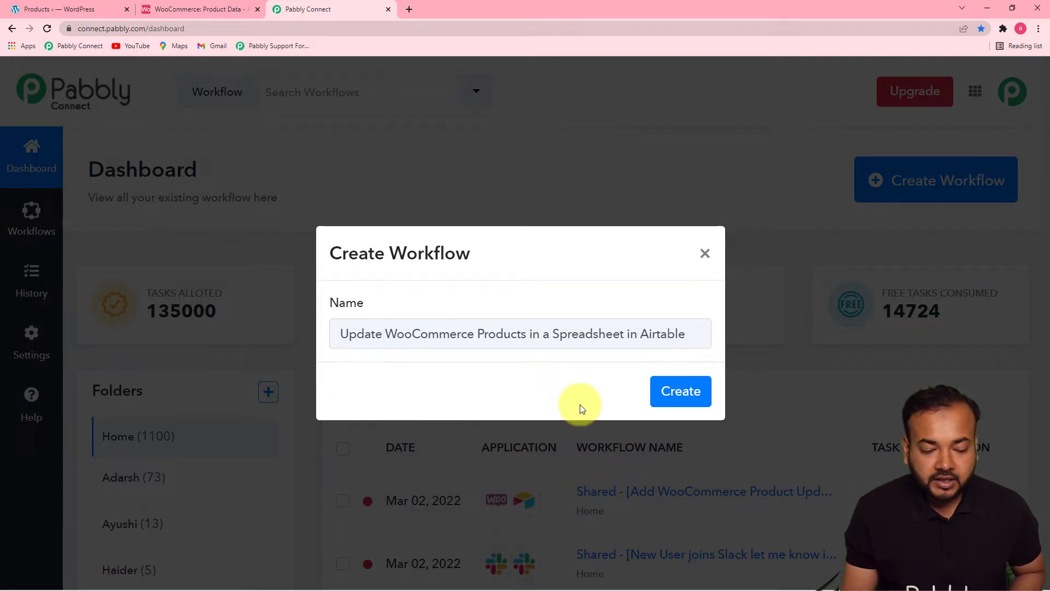
click(684, 391)
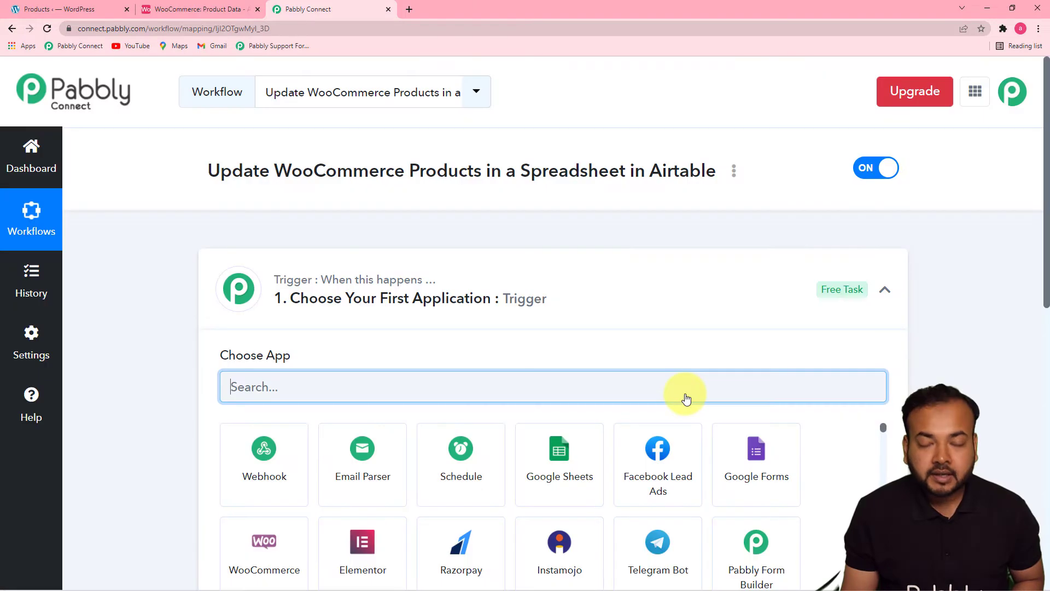
- Choose WooCommerce as the workflow's trigger application
click(885, 290)
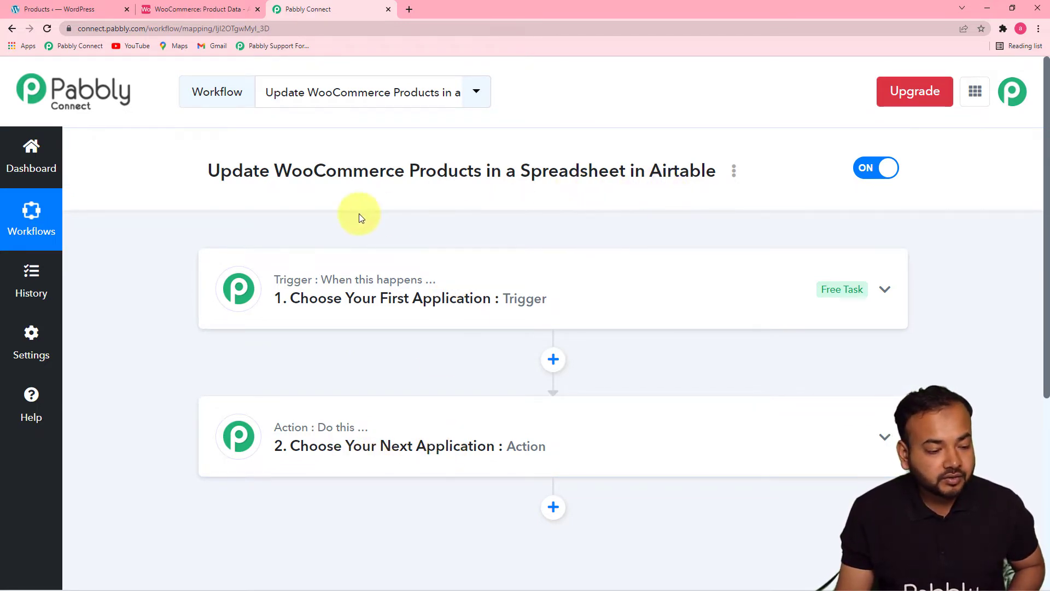
click(347, 297)
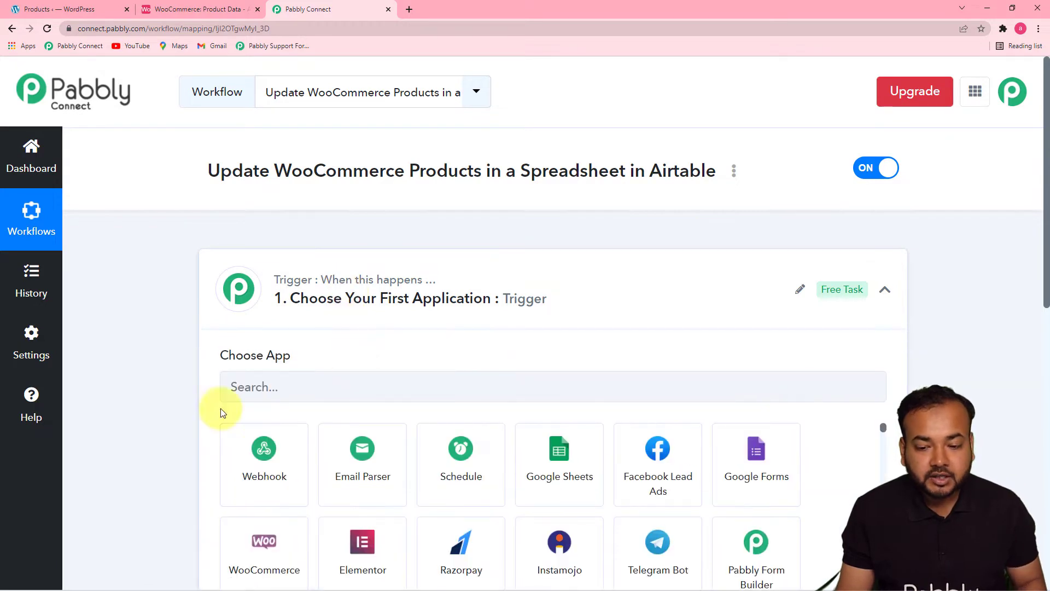
drag(1045, 275, 1034, 375)
click(329, 169)
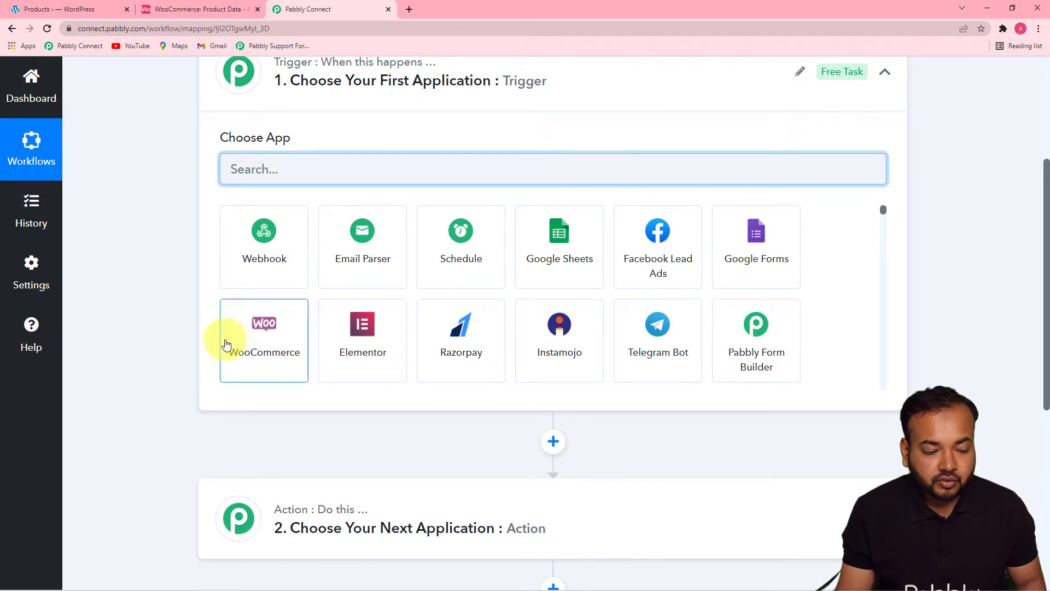
click(259, 368)
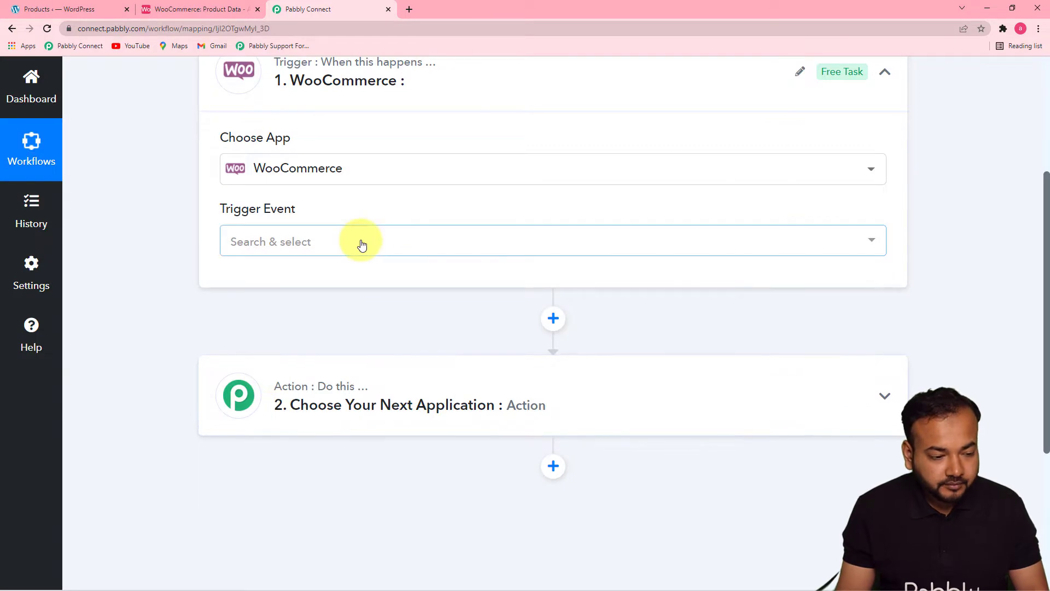
- Set the WooCommerce trigger event to Product Updated and copy the generated webhook URL
click(359, 241)
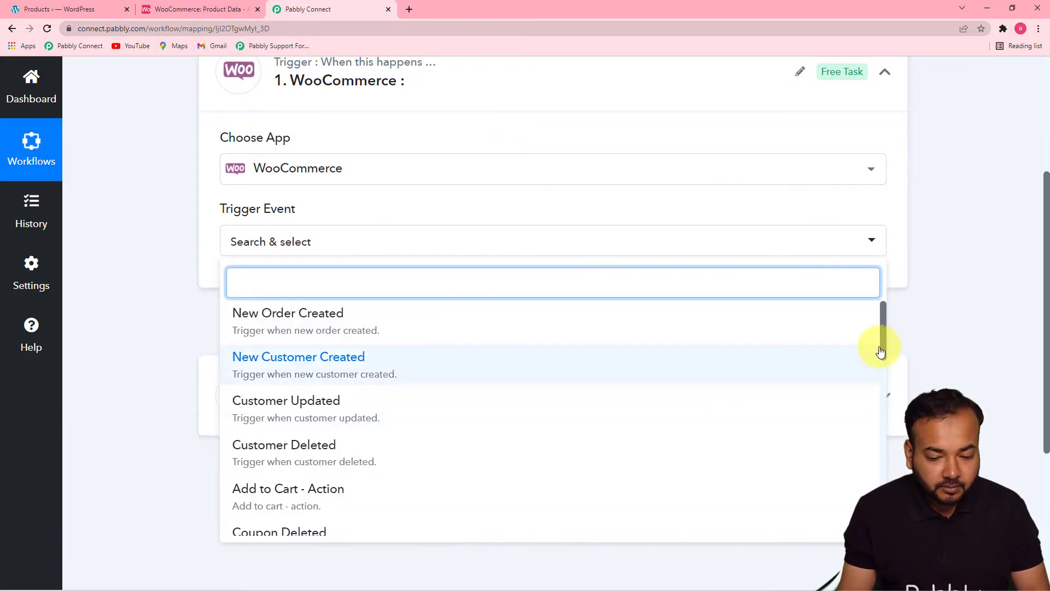
drag(881, 342, 863, 486)
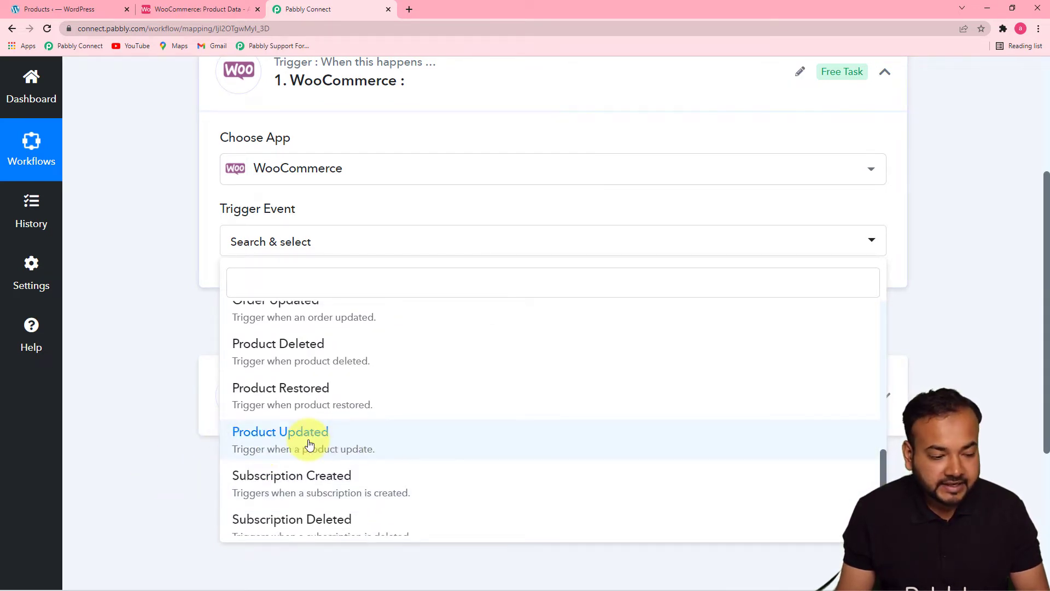
click(348, 443)
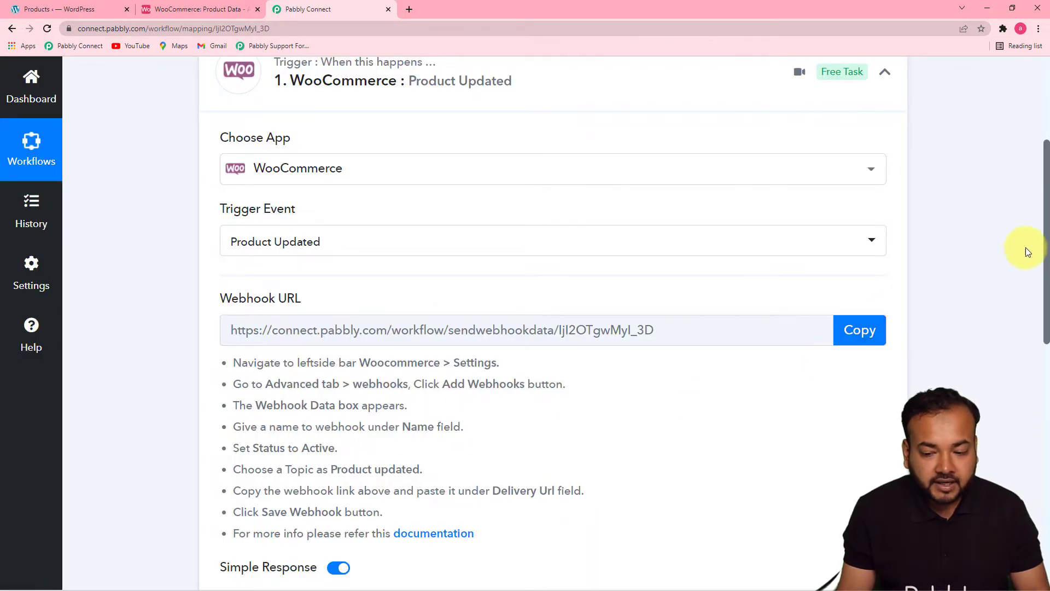
drag(1048, 233, 1047, 296)
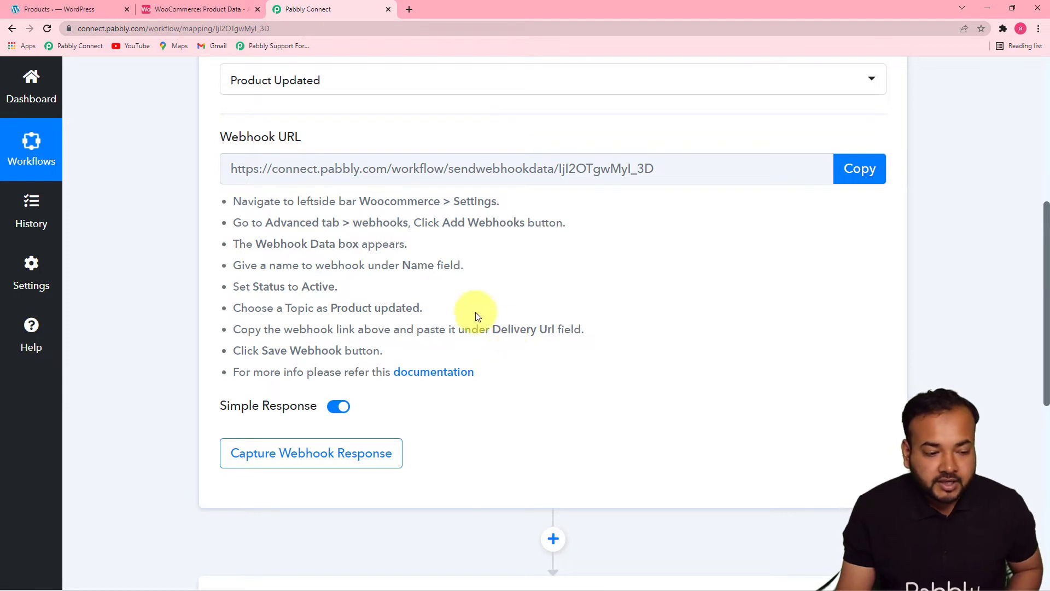
click(863, 186)
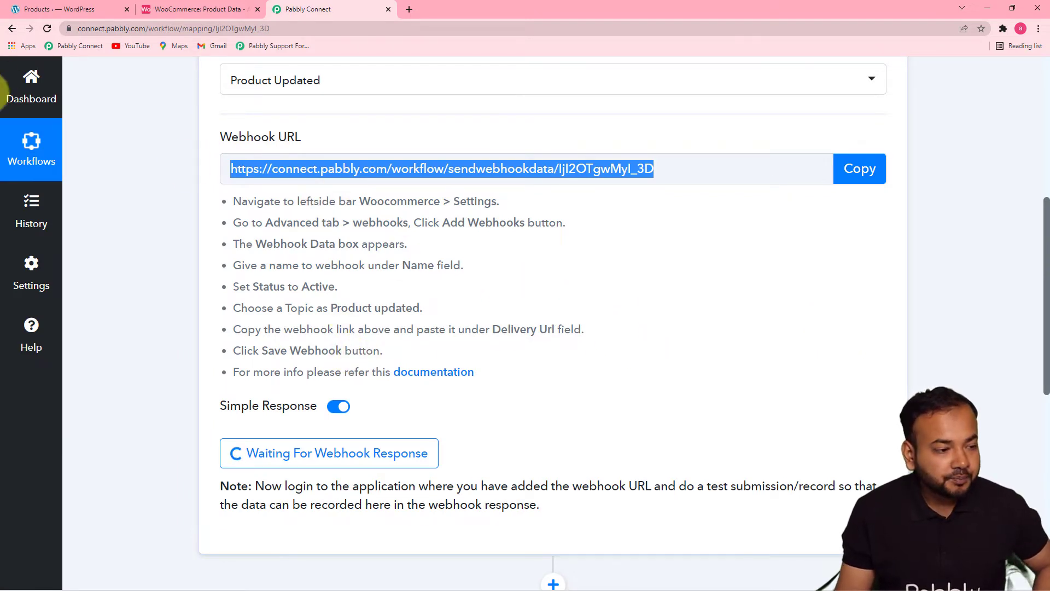
- Switch to the WordPress admin and start a new webhook in WooCommerce's advanced settings
click(69, 9)
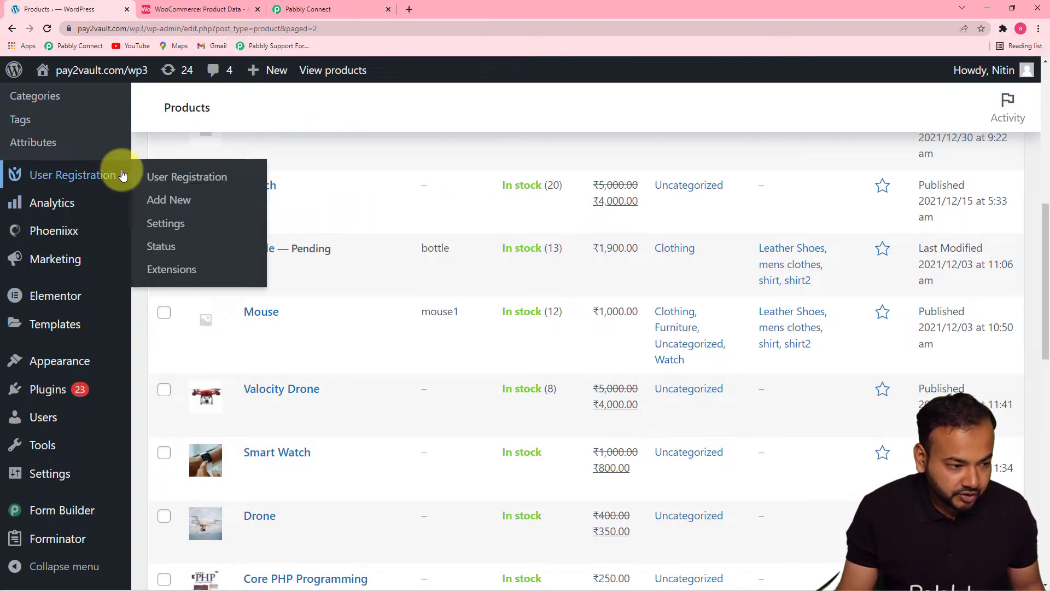
scroll(118, 126, up, 2)
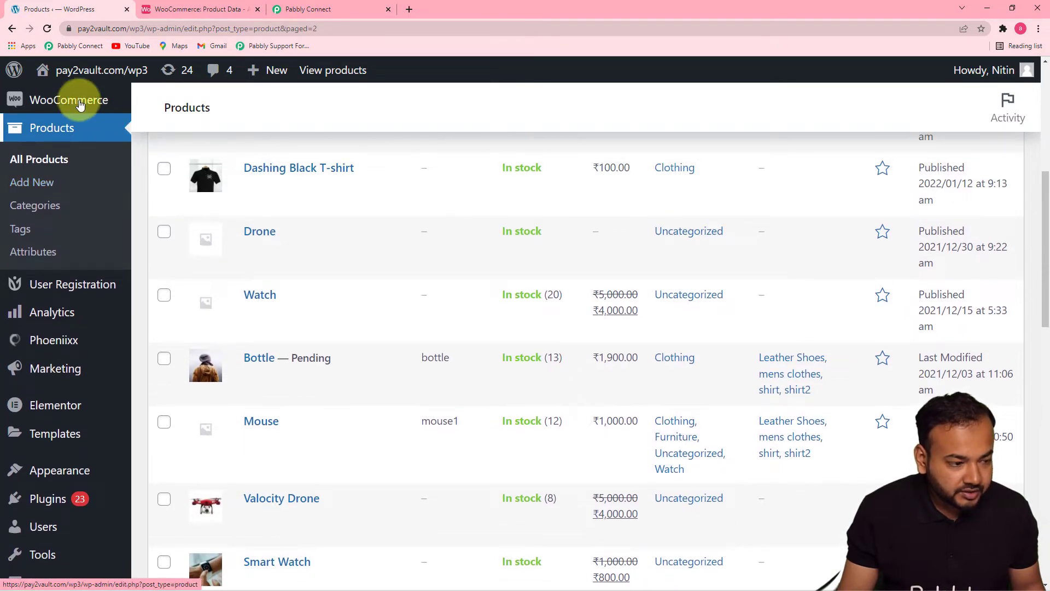
drag(1044, 190, 1046, 157)
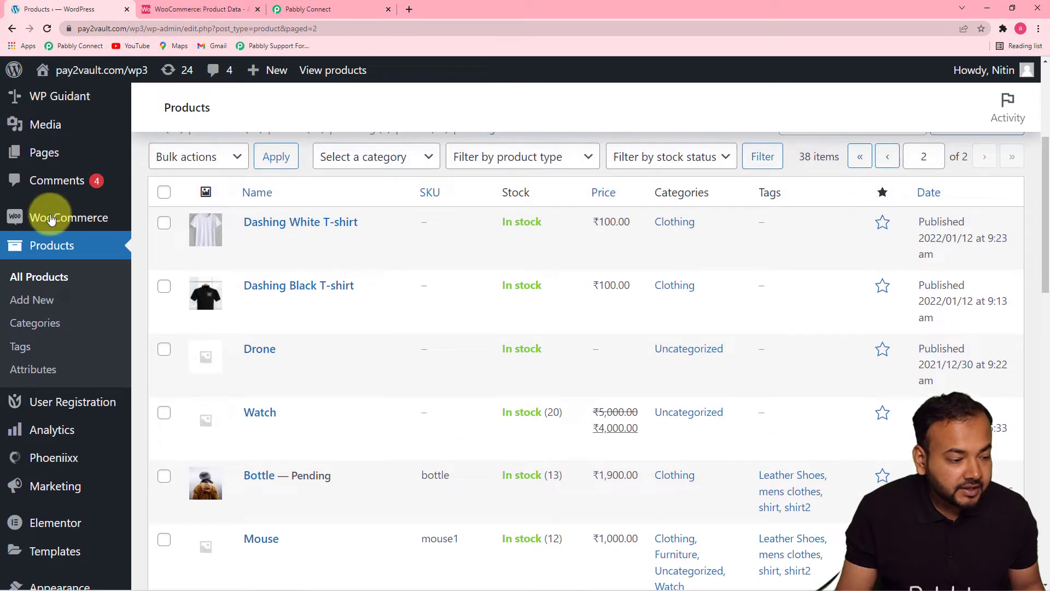
mouse_move(32, 218)
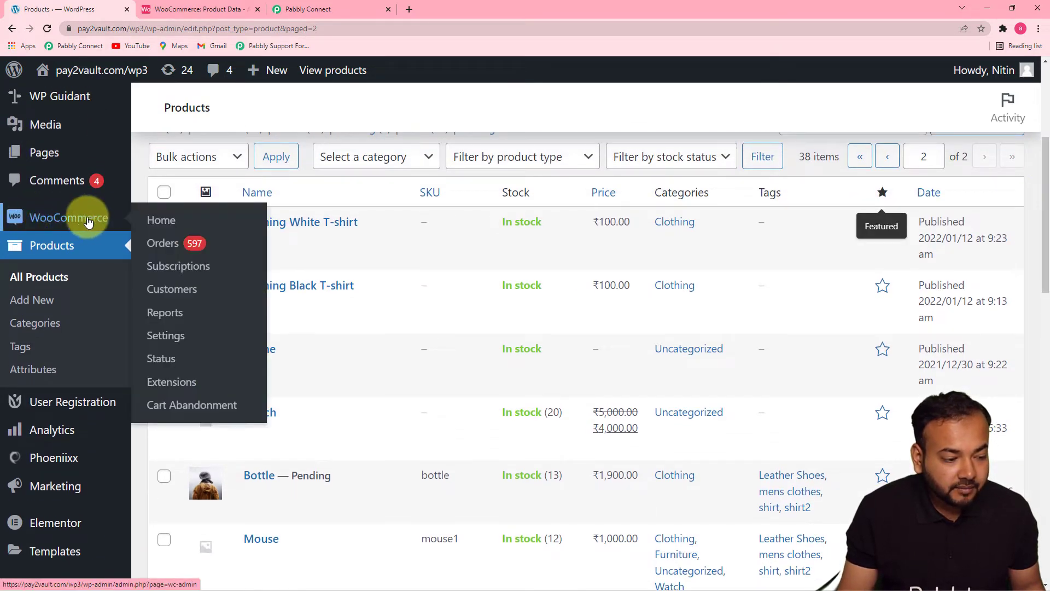
click(166, 335)
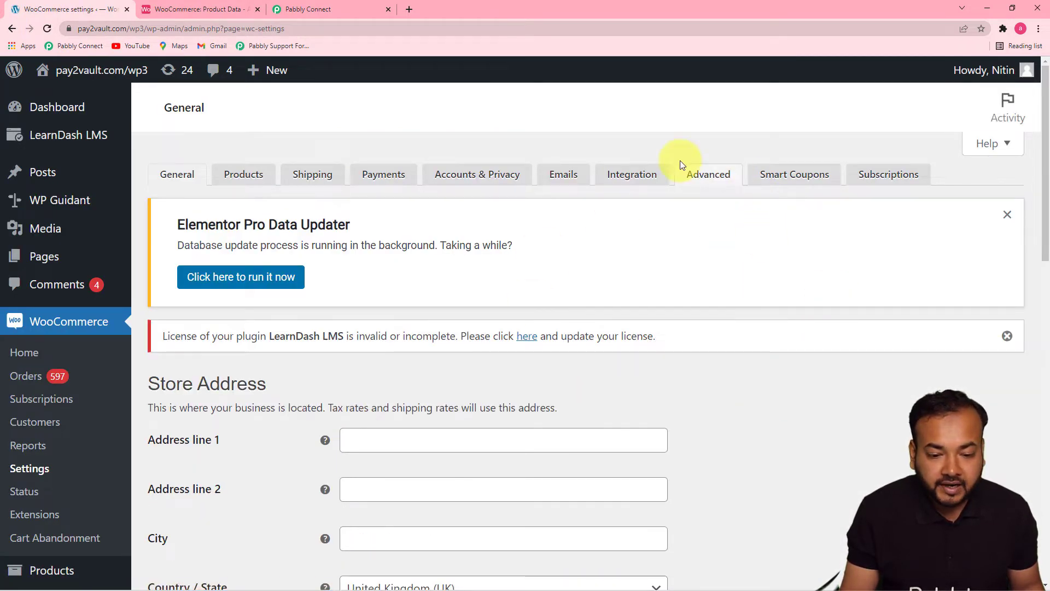
click(706, 181)
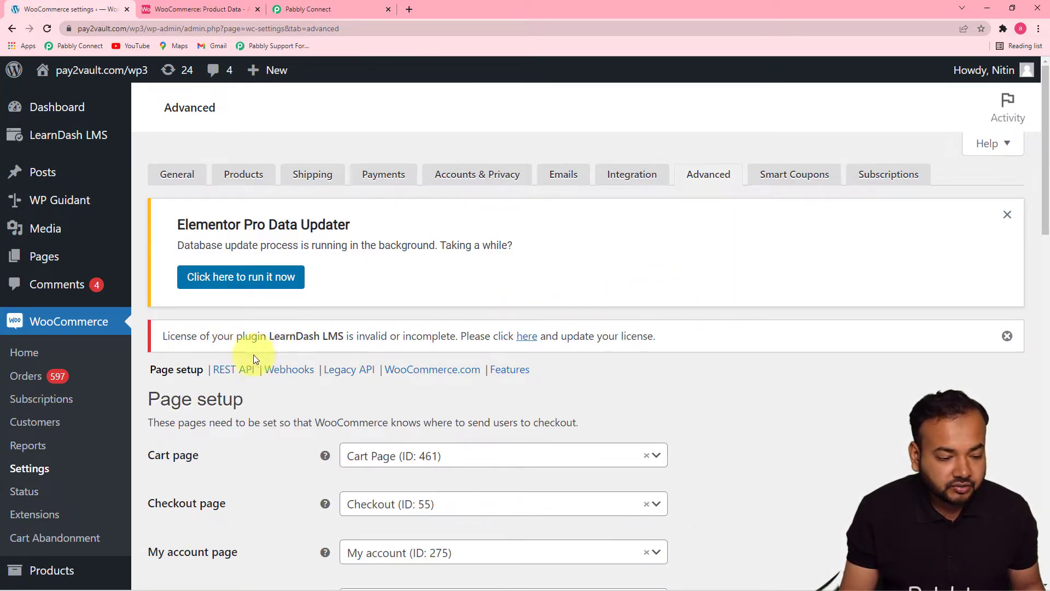
click(286, 375)
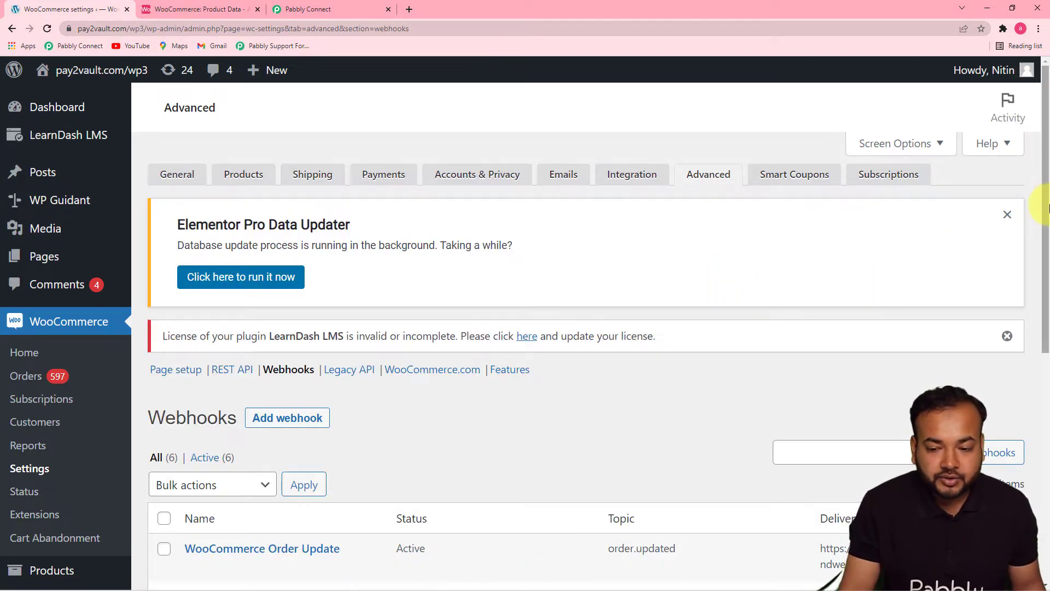
scroll(1042, 219, down, 3)
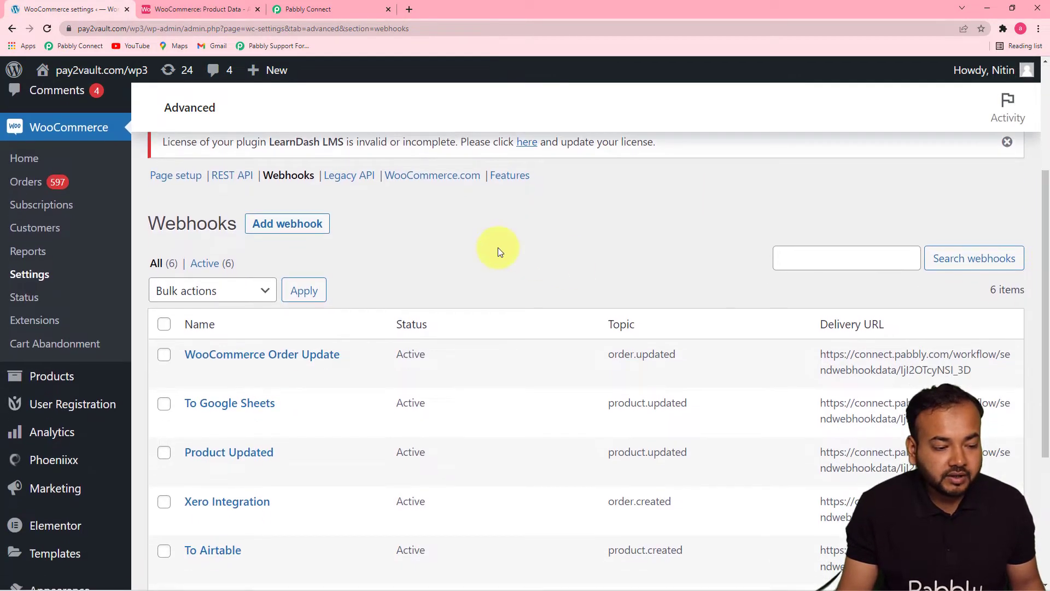
click(286, 234)
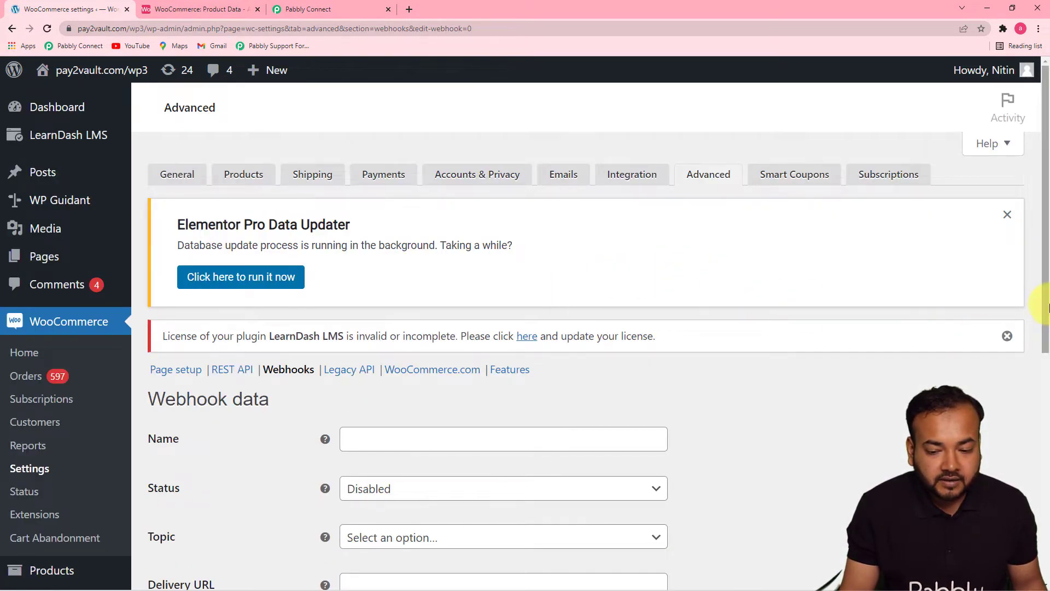
- Name the new webhook "To Airtable base"
drag(1048, 295, 1039, 429)
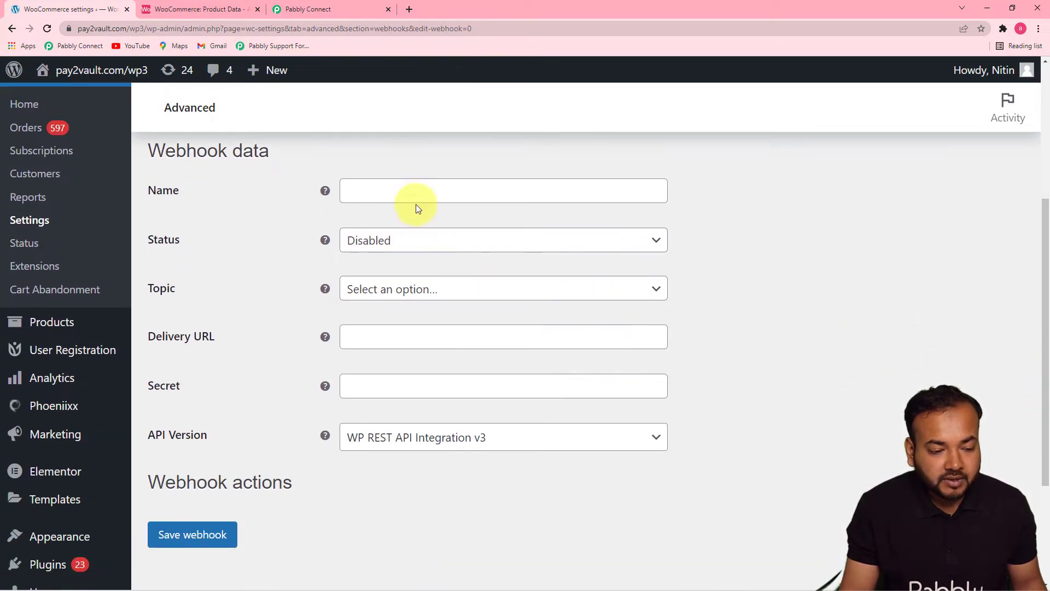
click(428, 190)
text(To )
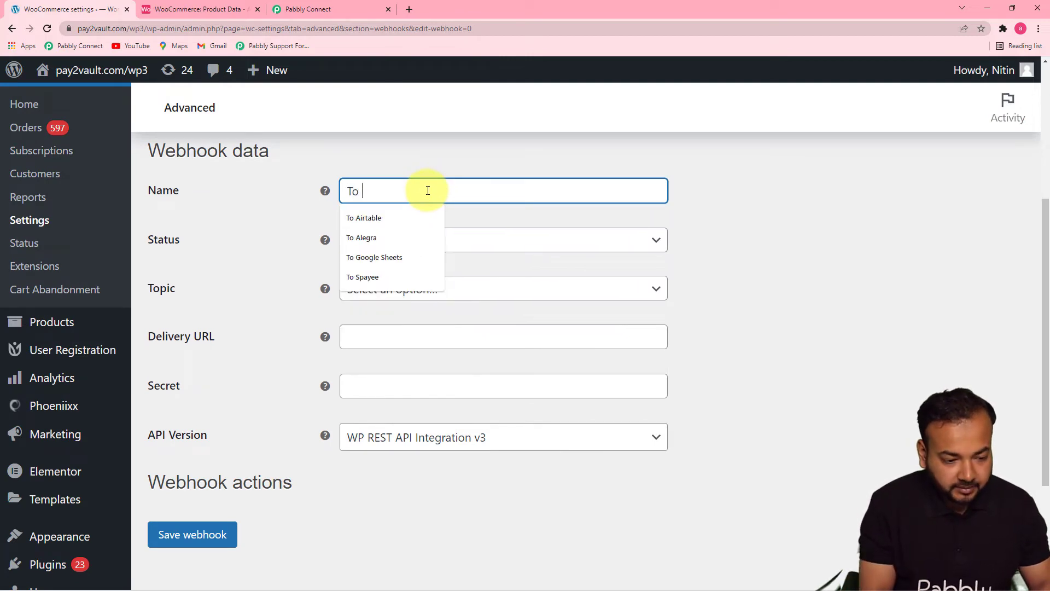
text(A)
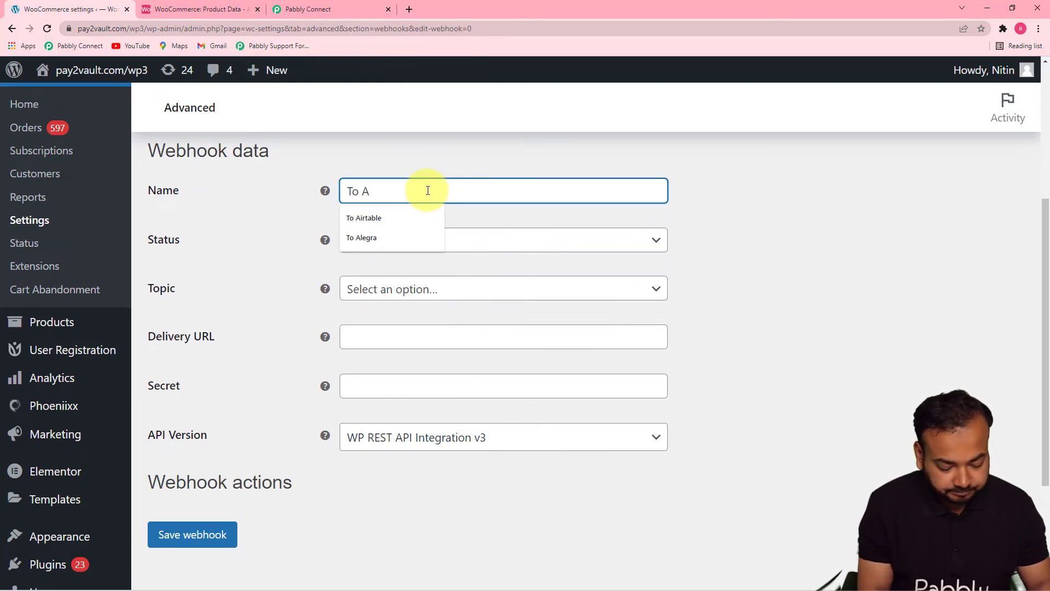
text(irtabke)
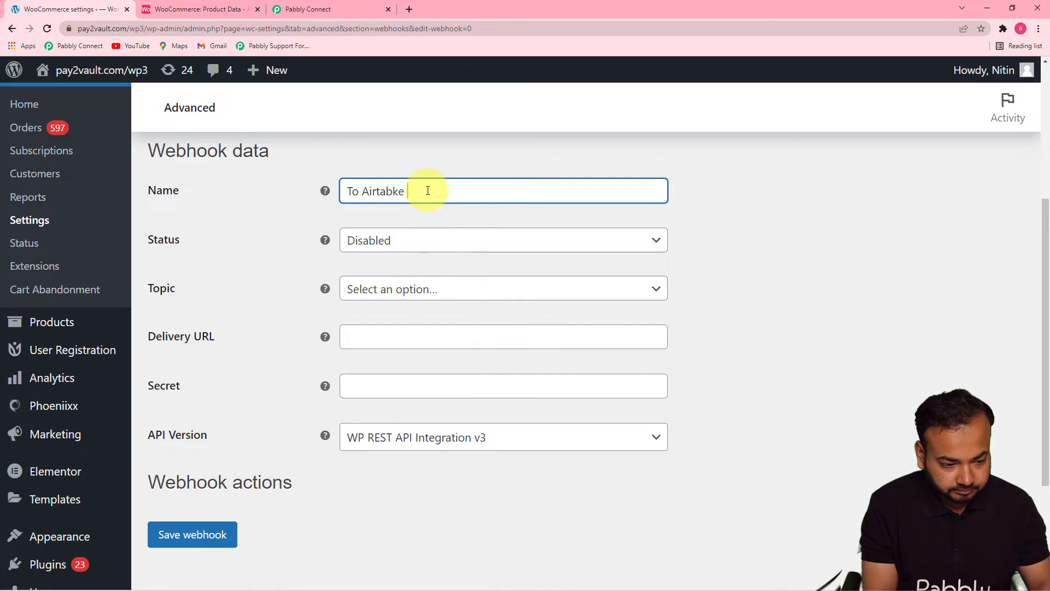
key(BackSpace)
key(BackSpace)
key(BackSpace)
text(le base)
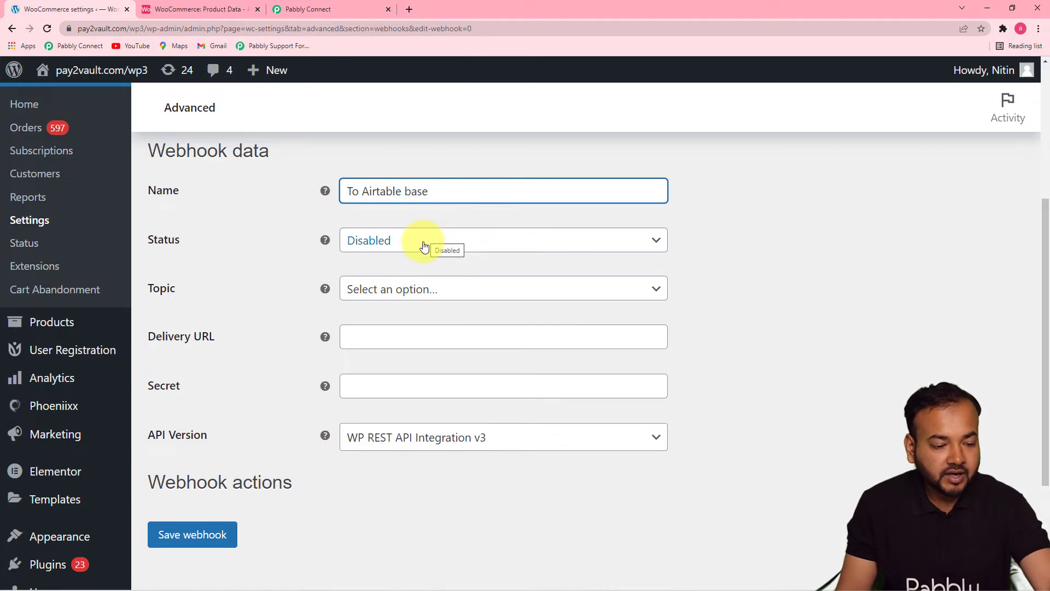
- Set the webhook's status to Active and its topic to Product updated
click(424, 246)
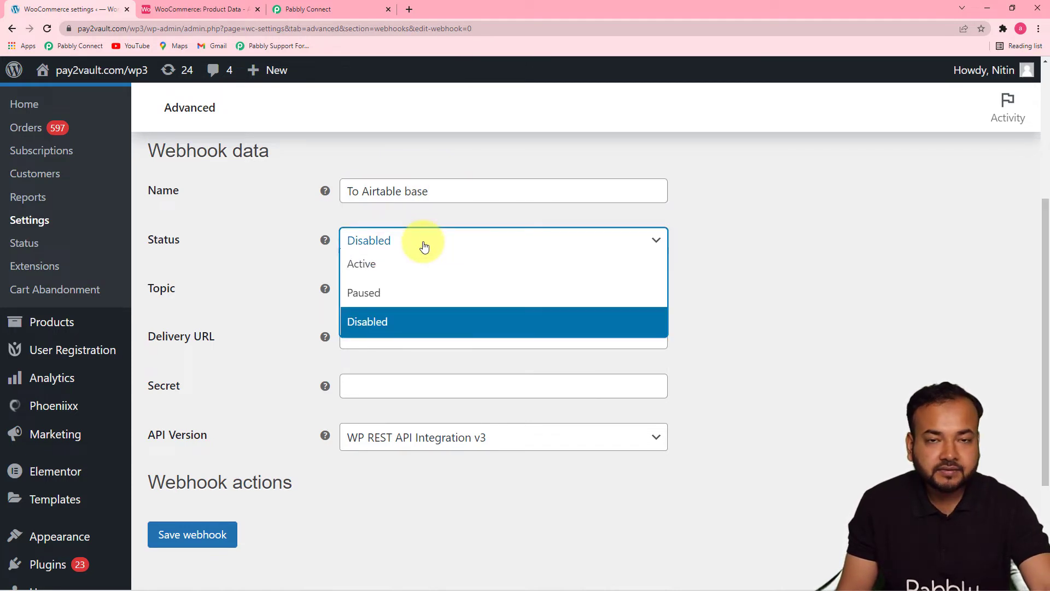
click(380, 265)
click(804, 282)
click(626, 296)
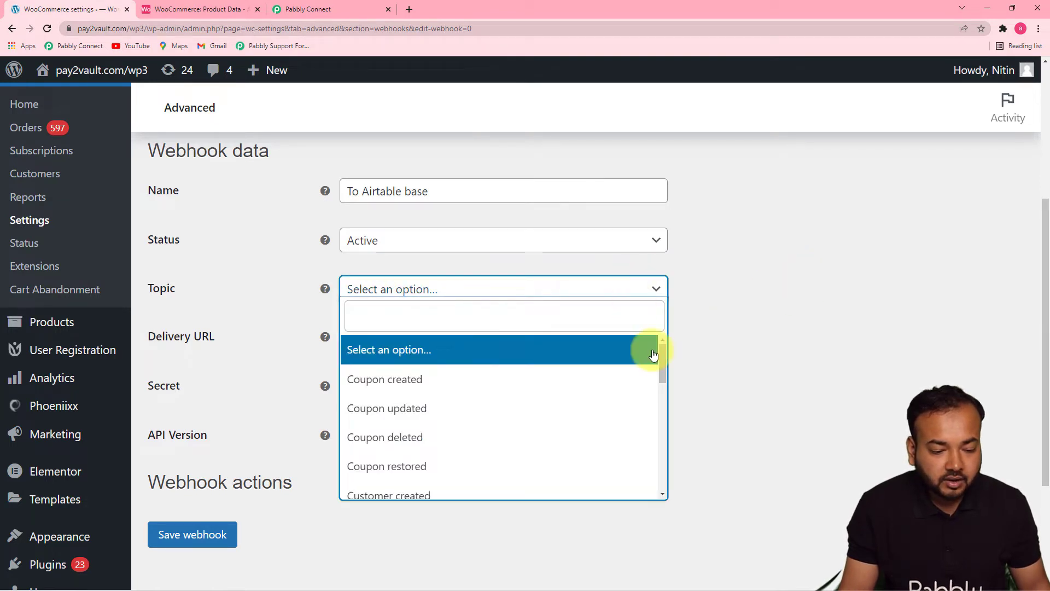
drag(660, 357, 666, 428)
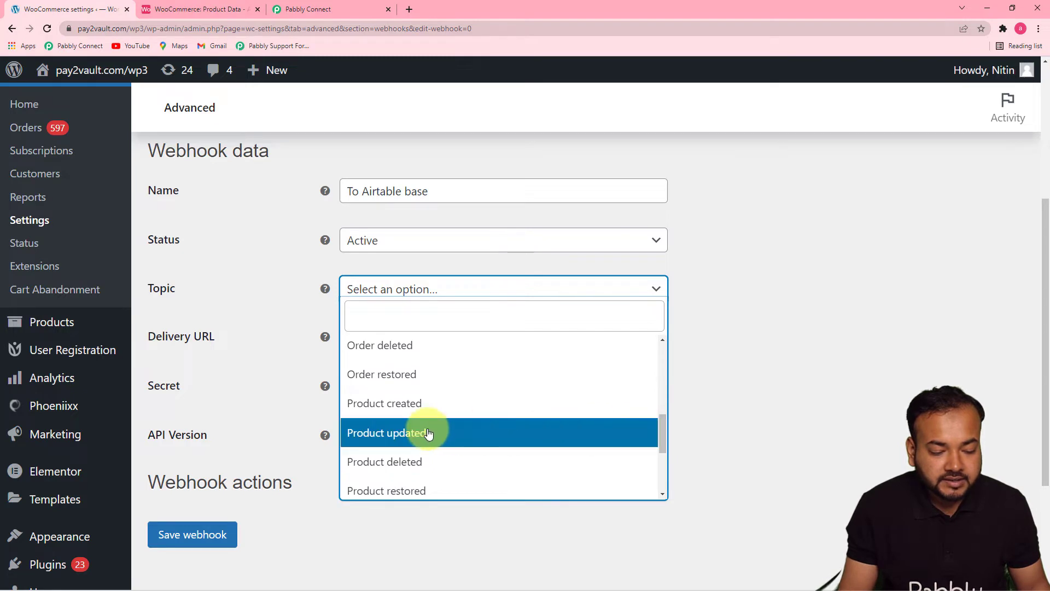
click(403, 434)
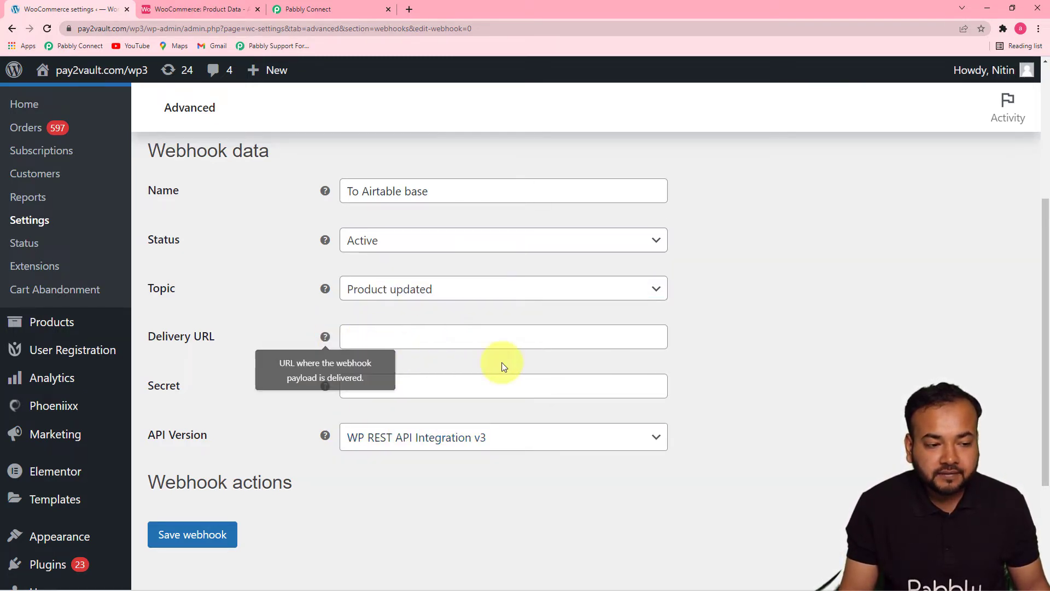
- Paste the webhook URL copied from Pabbly Connect as the delivery URL and check the available API versions
click(323, 10)
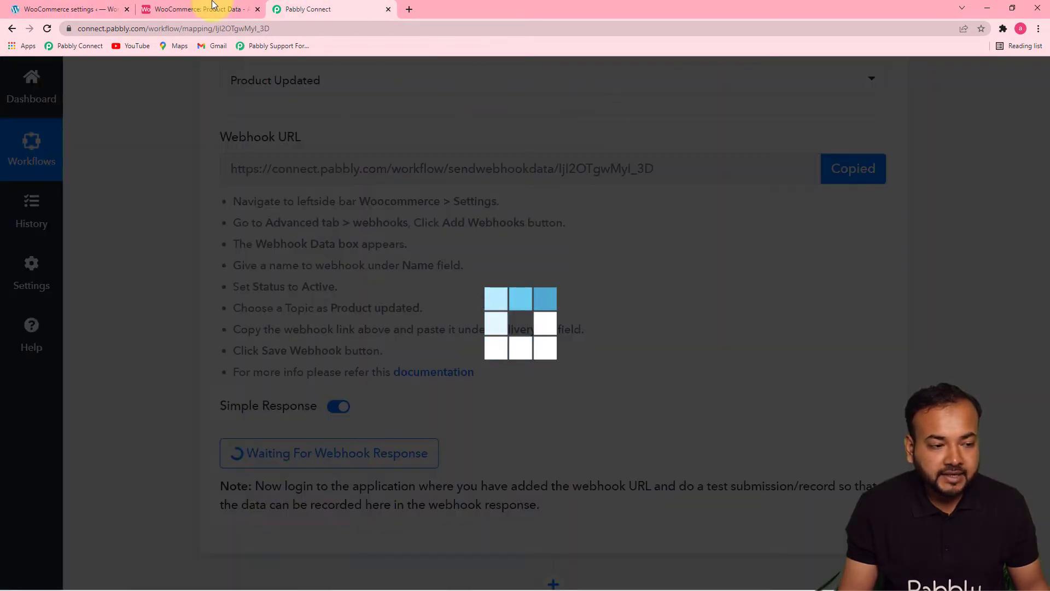
click(72, 11)
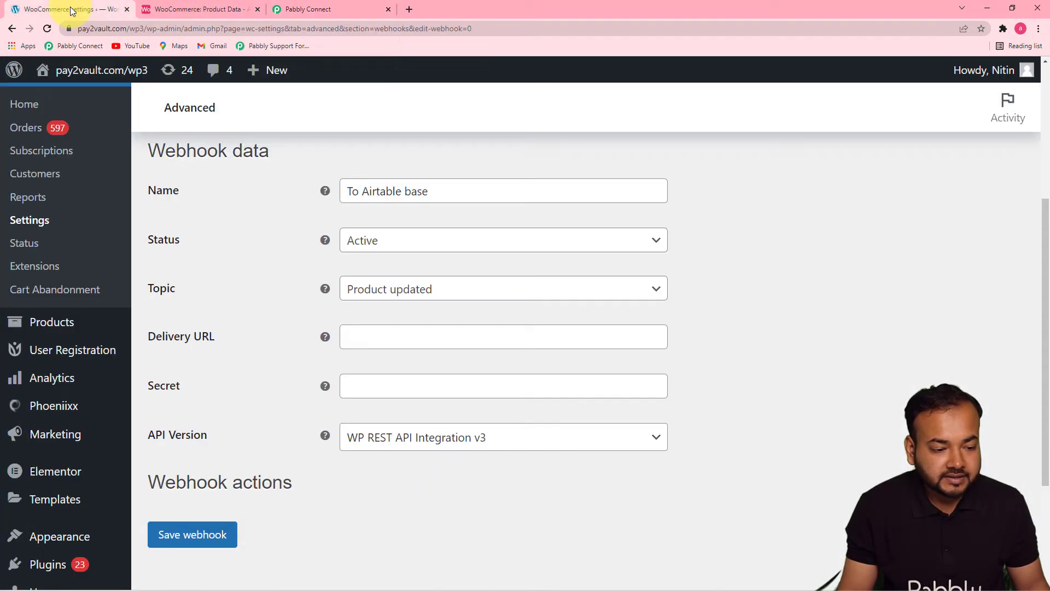
right_click(351, 336)
click(384, 422)
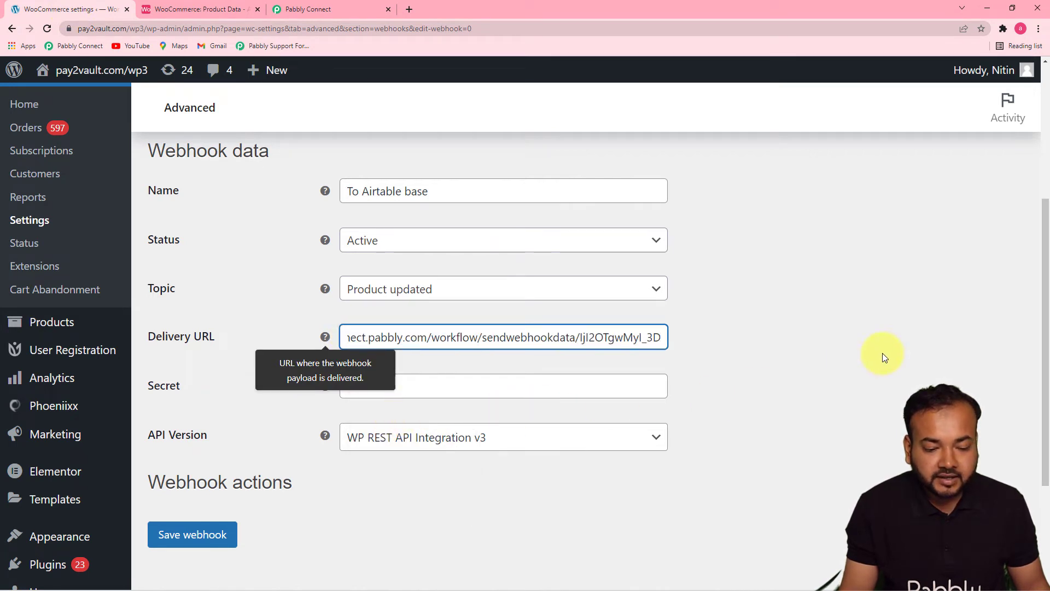
drag(1044, 280, 1042, 364)
click(471, 298)
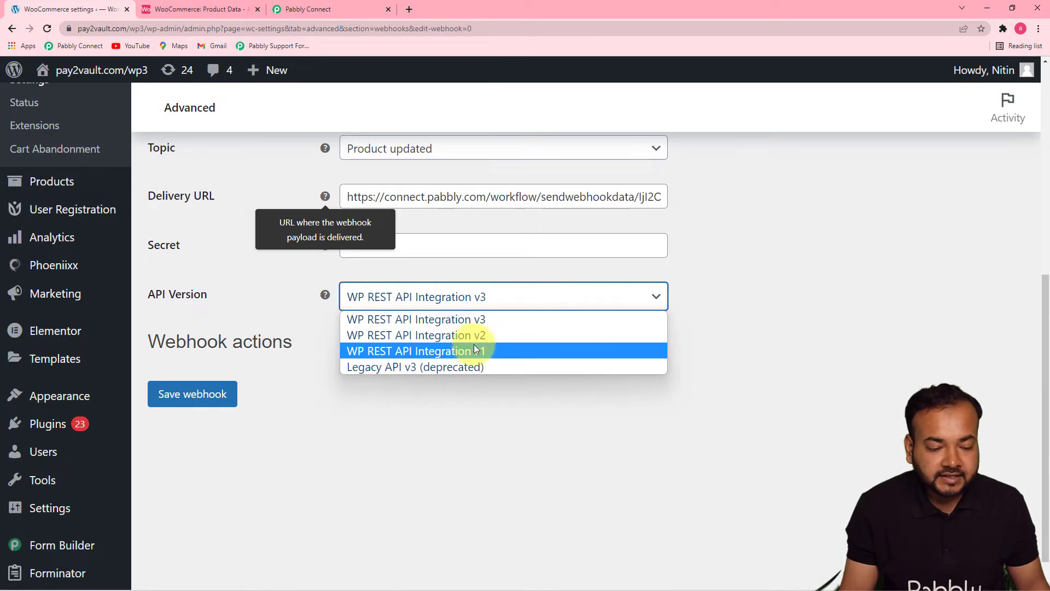
click(700, 371)
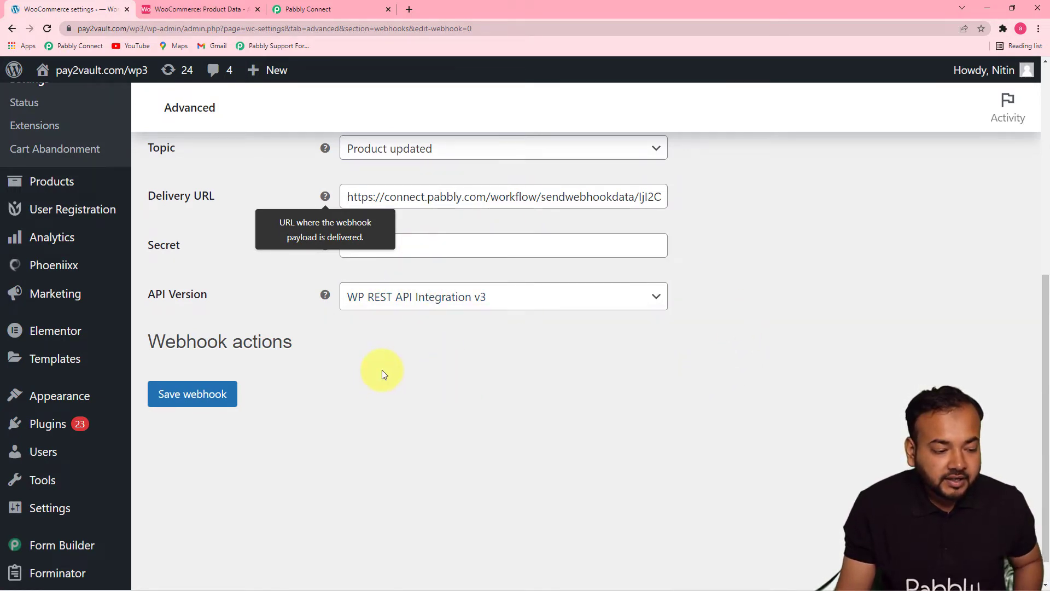
- Save the new webhook, switch to Pabbly Connect and start recapturing the webhook response for the Product Updated trigger
click(226, 401)
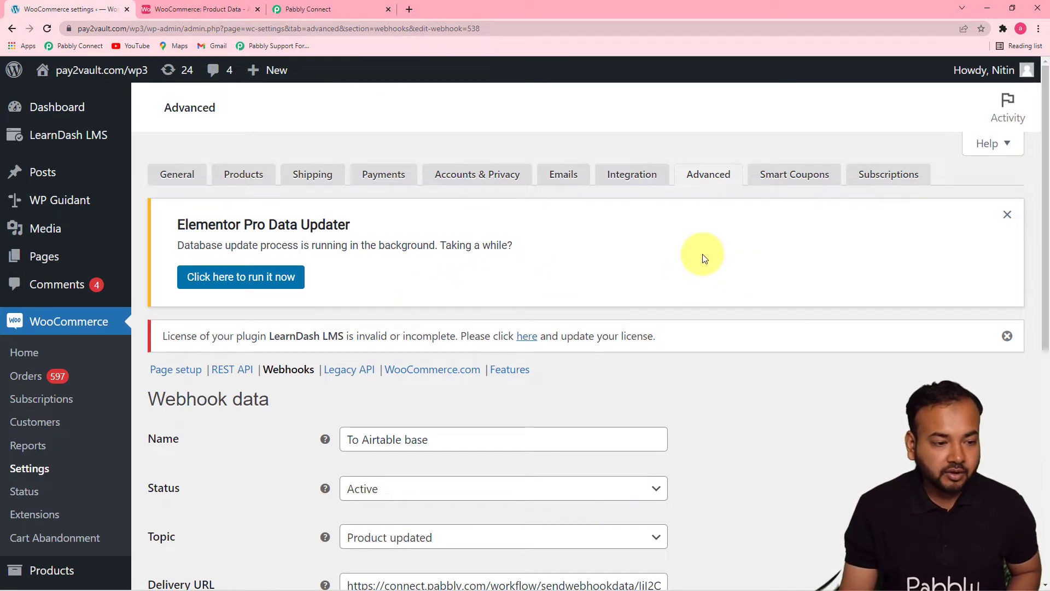
click(328, 9)
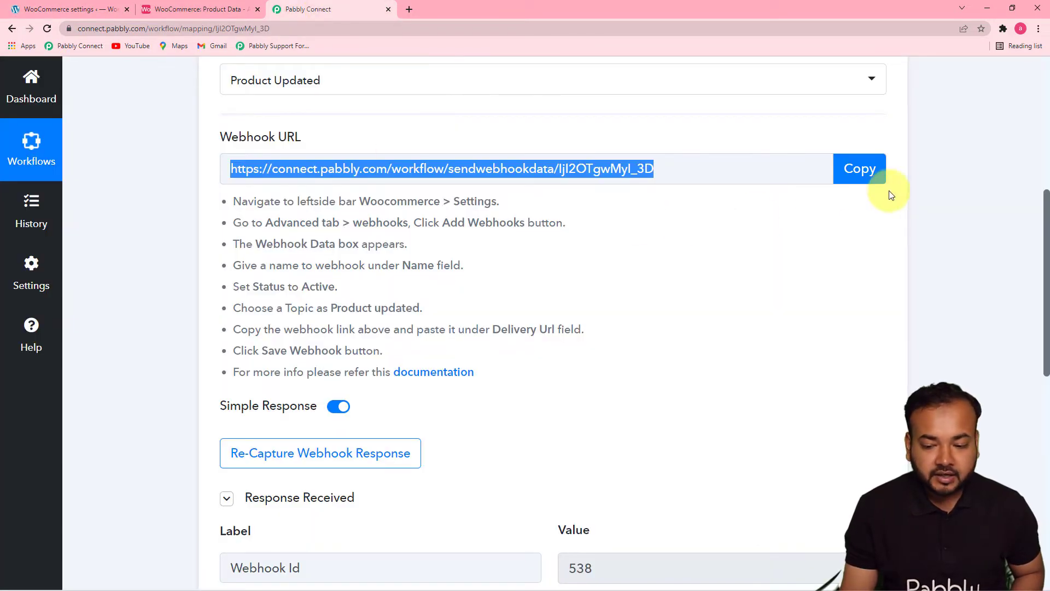
drag(1046, 216, 1043, 292)
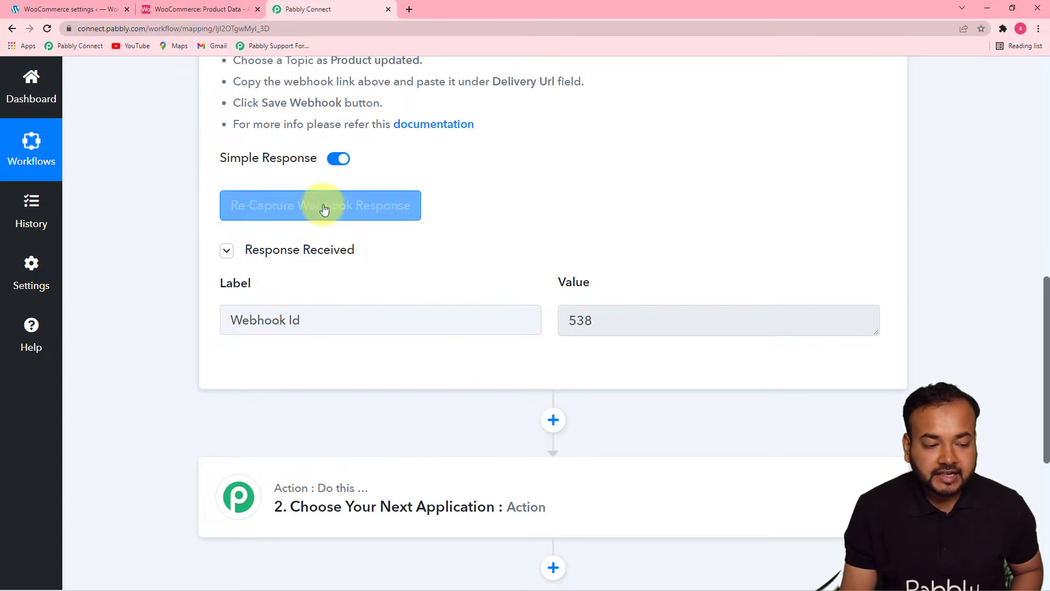
click(290, 210)
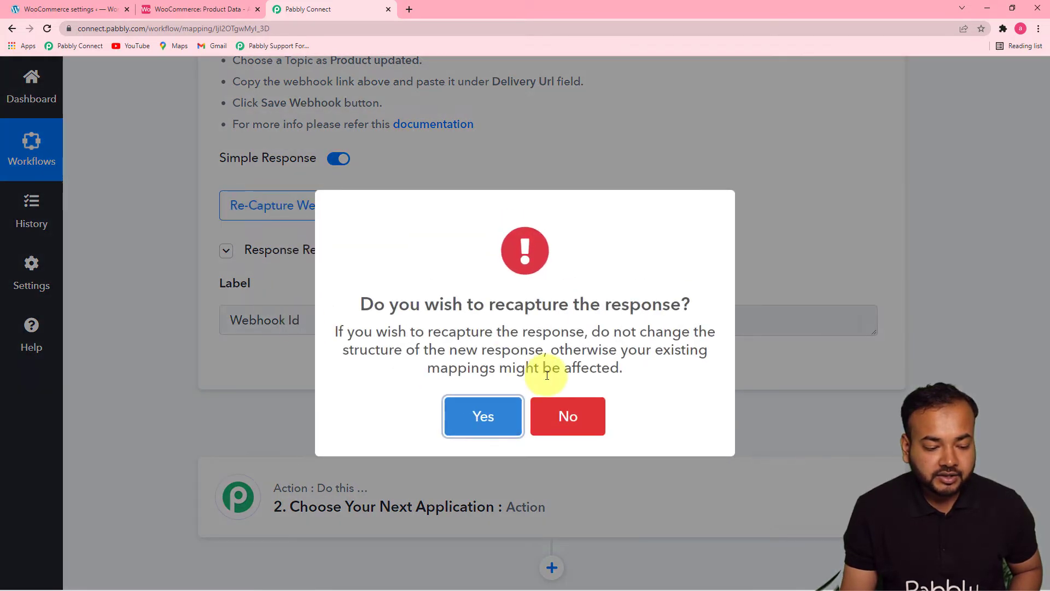
click(481, 416)
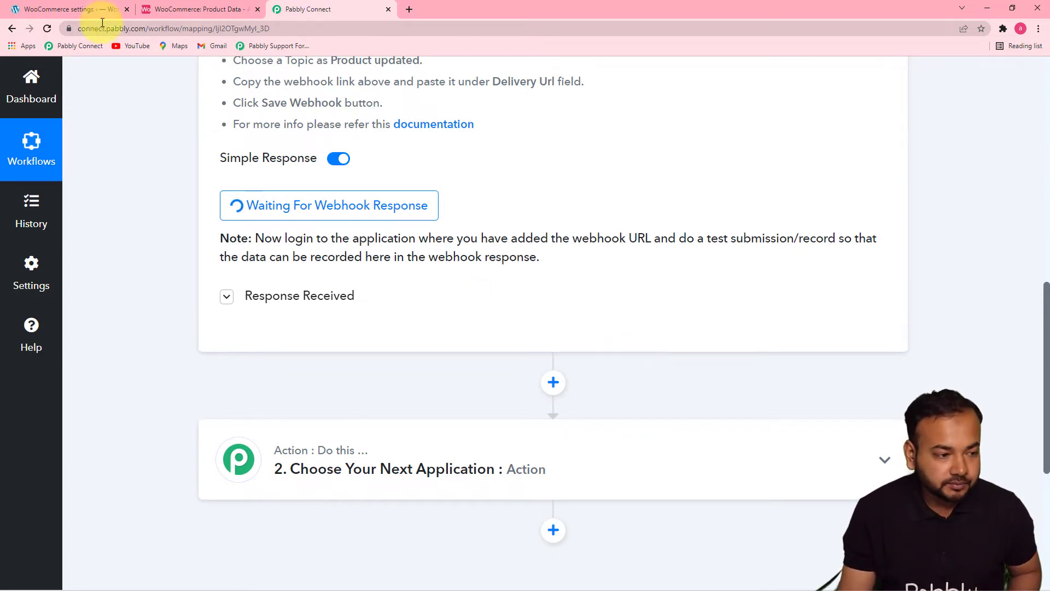
- Switch back to the WordPress admin and open the Core PHP Programming product from the product list for editing
click(92, 8)
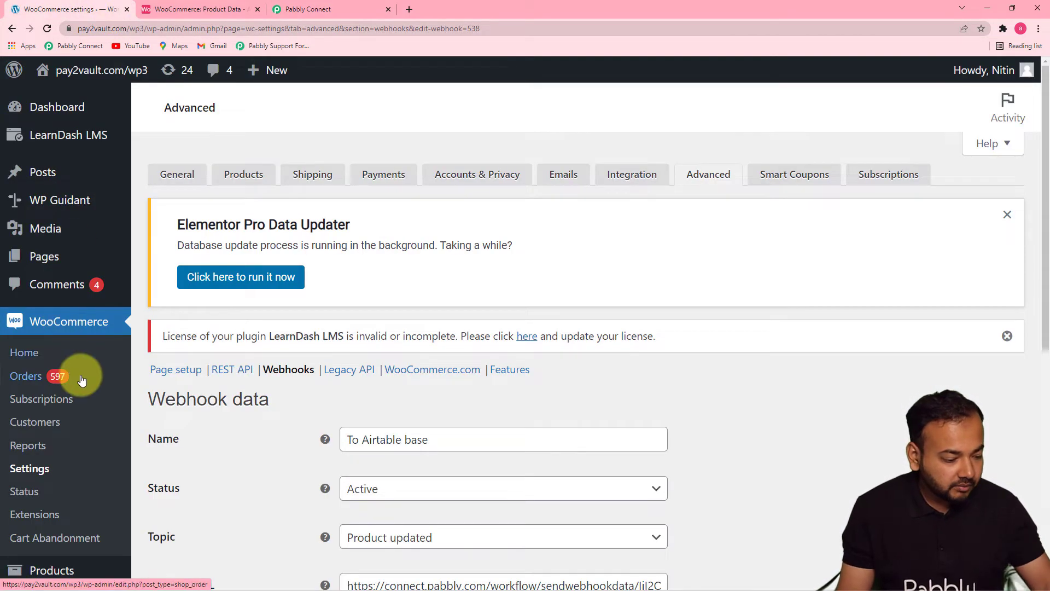
scroll(76, 356, down, 1)
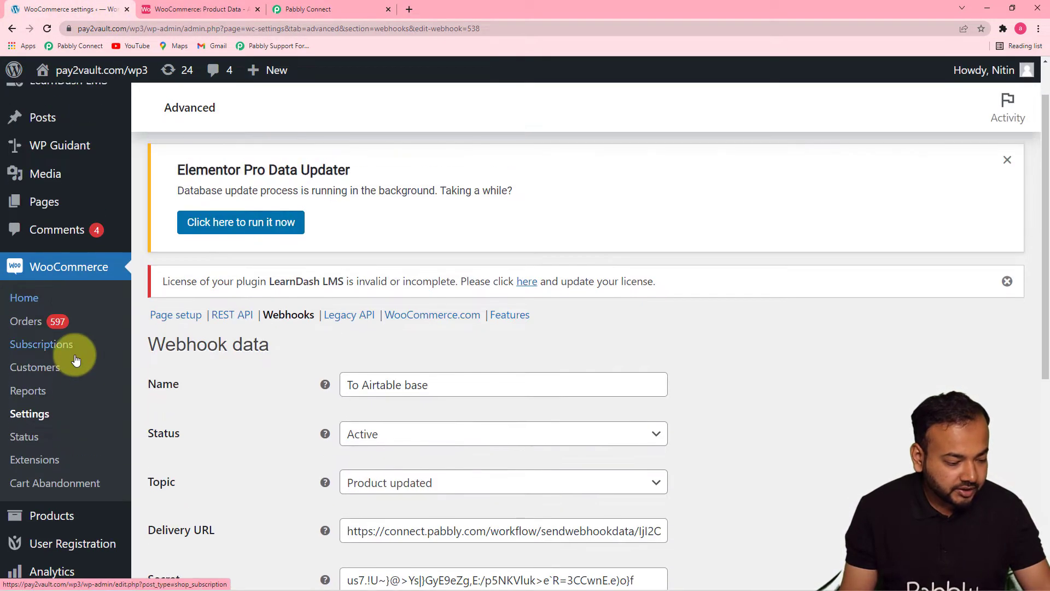
mouse_move(57, 521)
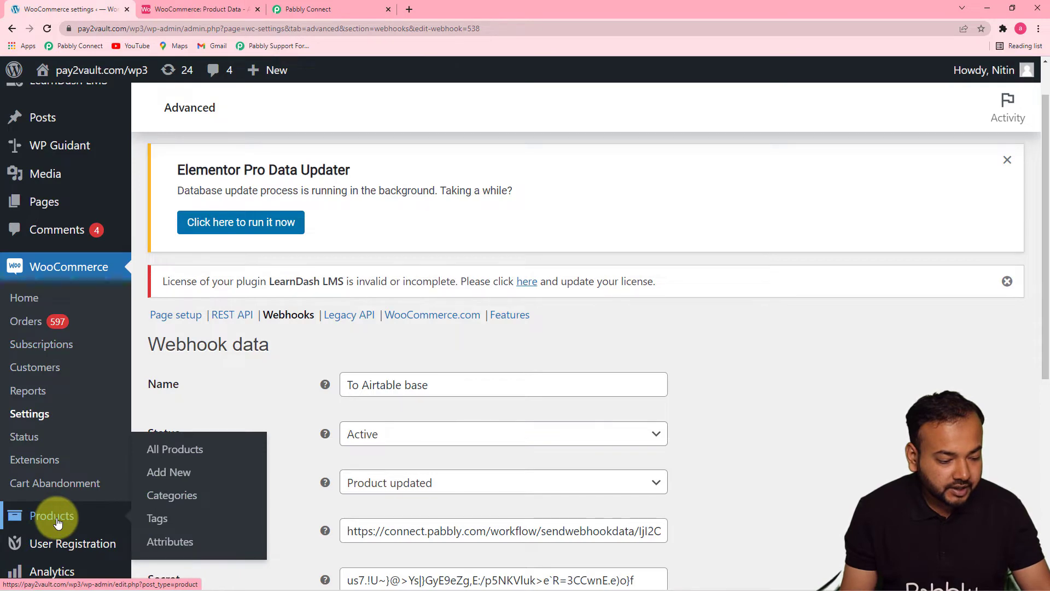
click(164, 449)
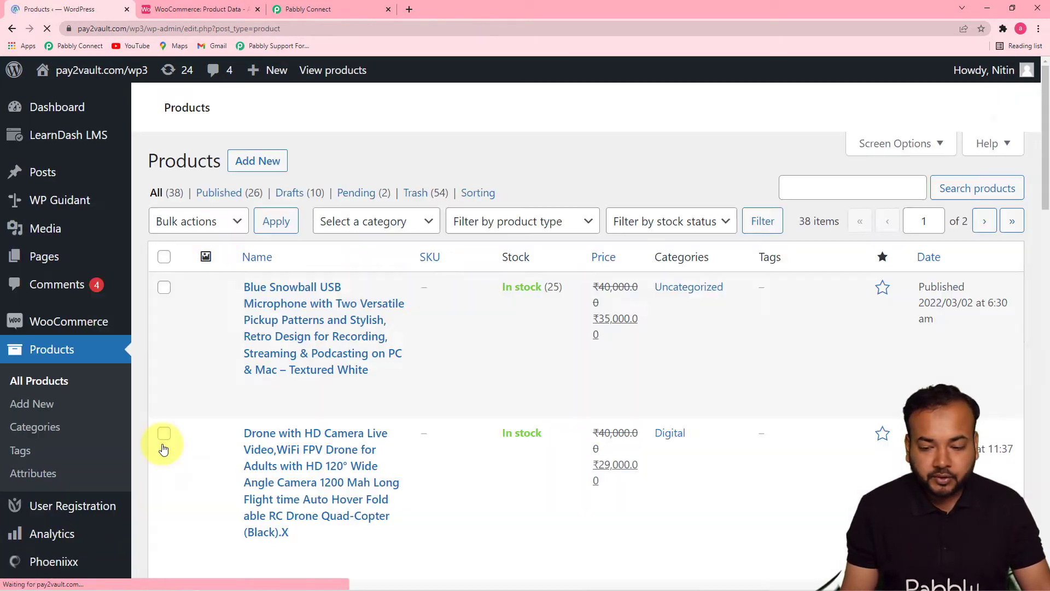
drag(1045, 182, 1046, 573)
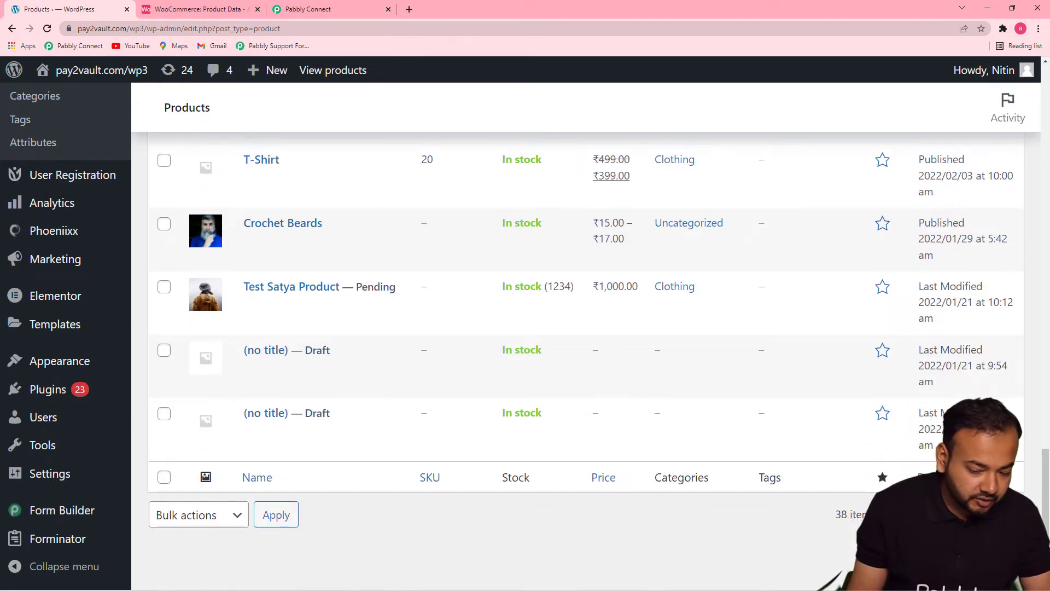
click(983, 514)
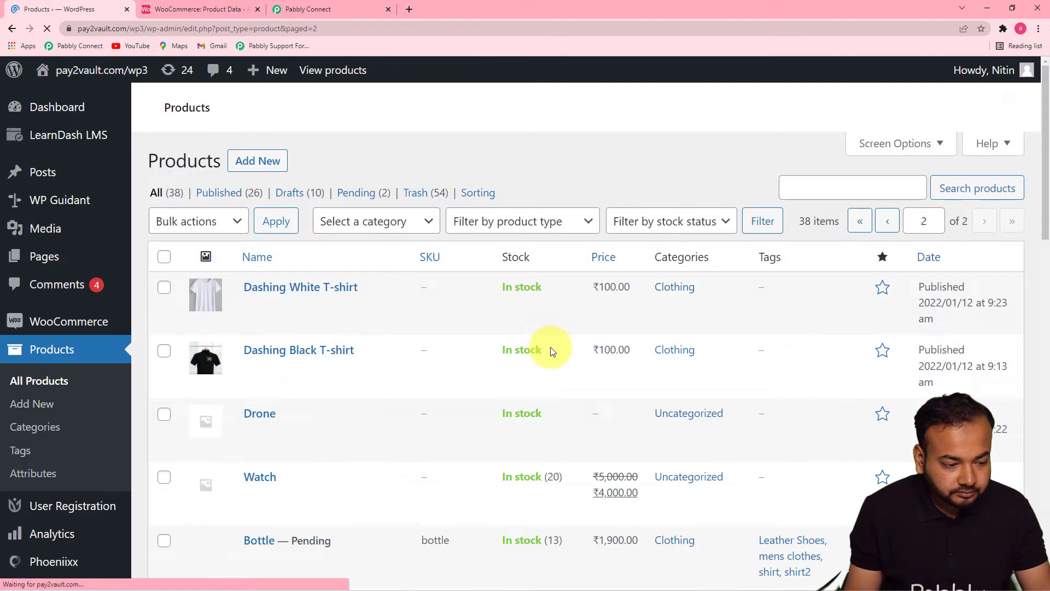
drag(1043, 206, 1045, 370)
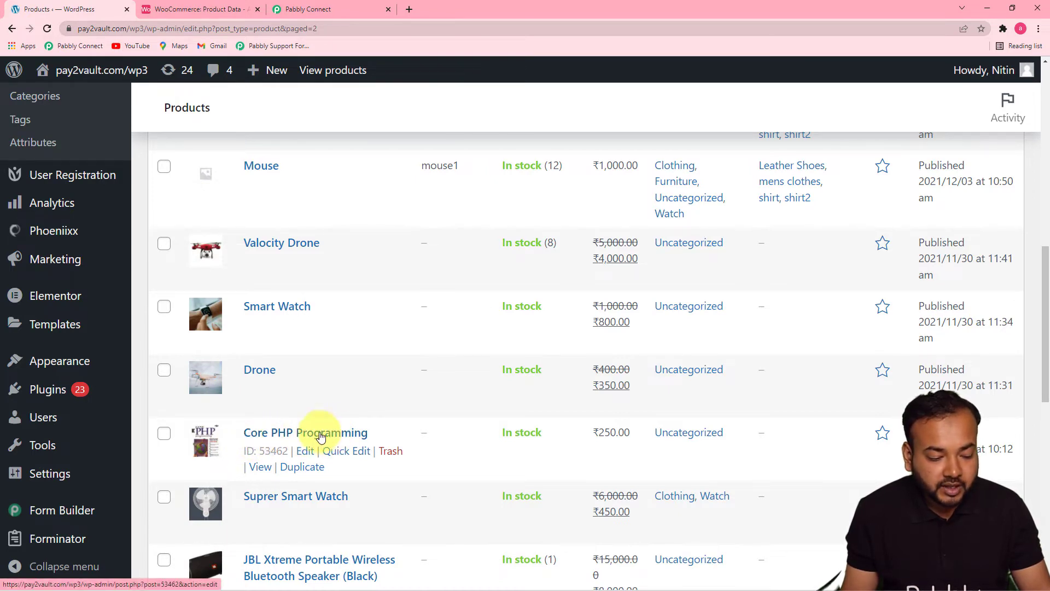
click(307, 456)
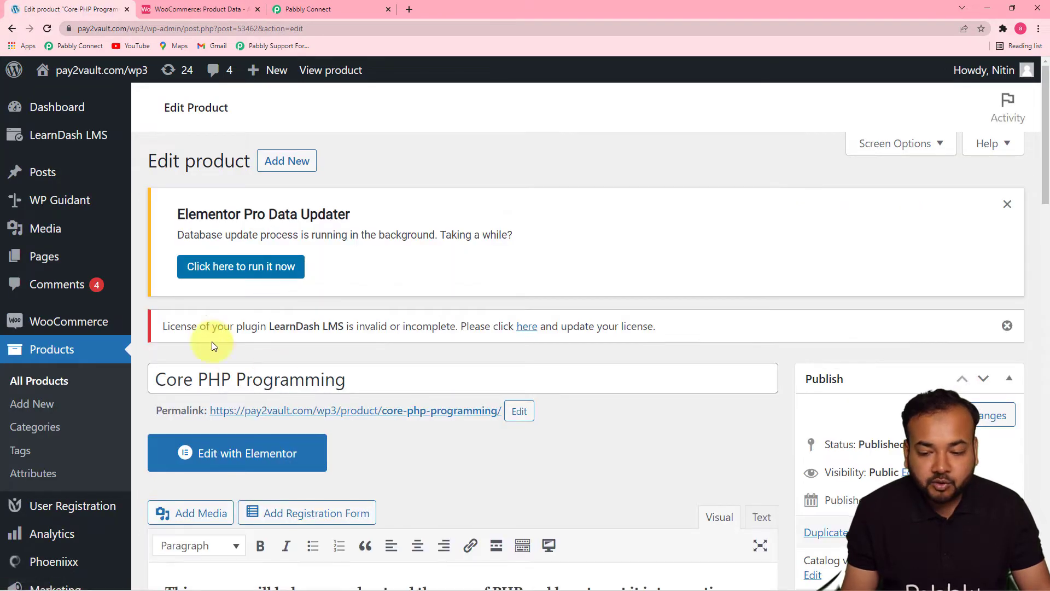
- Set the product's sale price to 100 in its general product data
drag(1047, 186, 1041, 475)
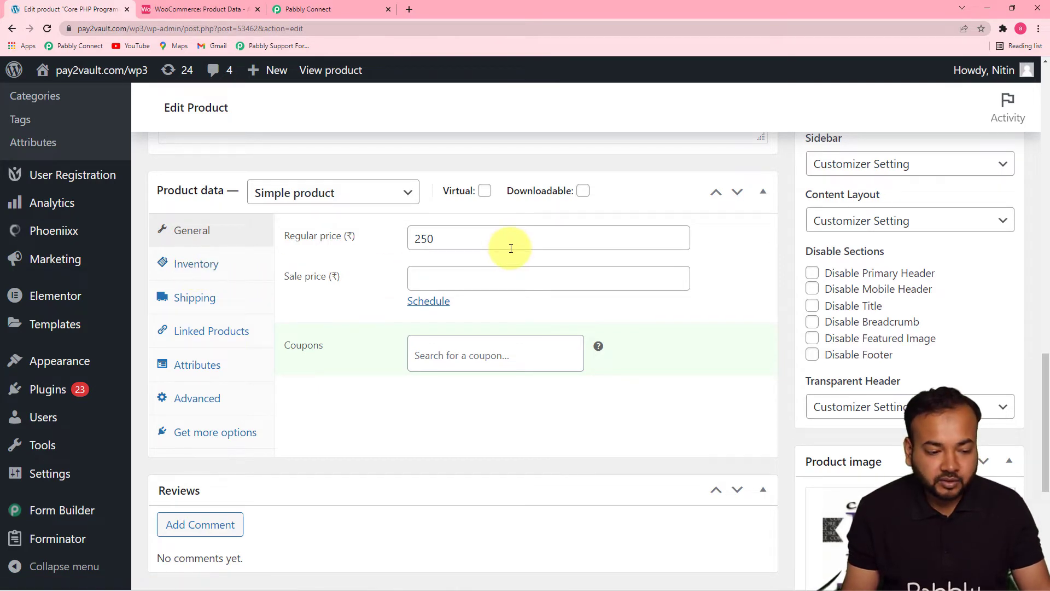
click(464, 241)
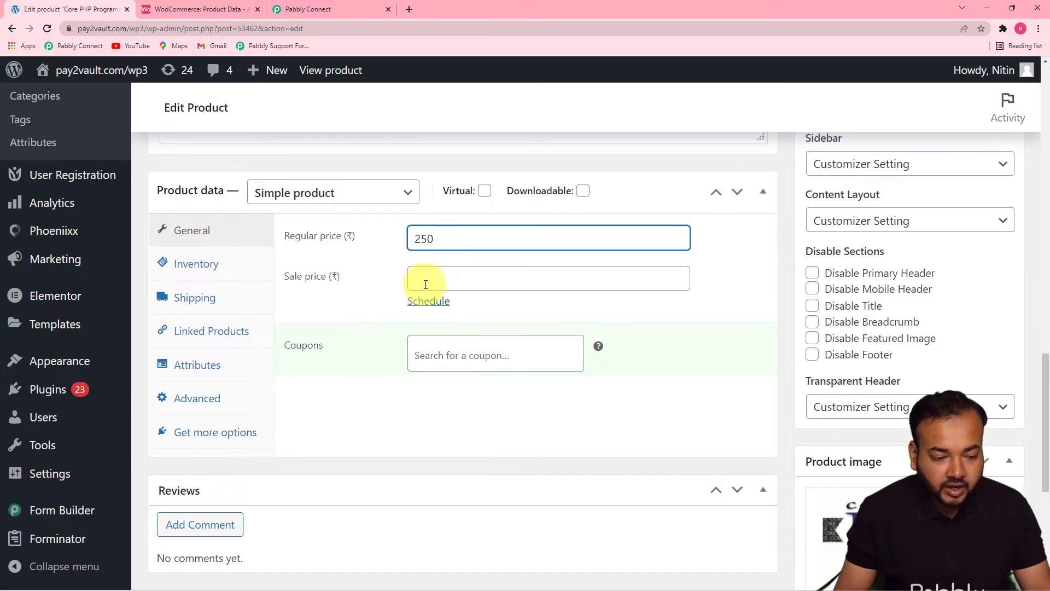
click(425, 284)
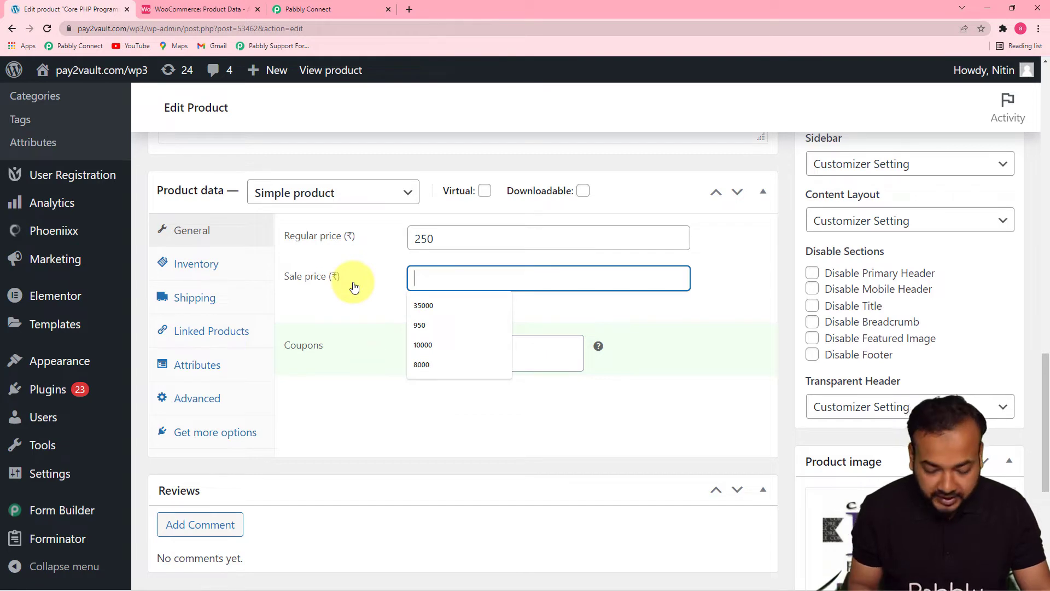
text(100)
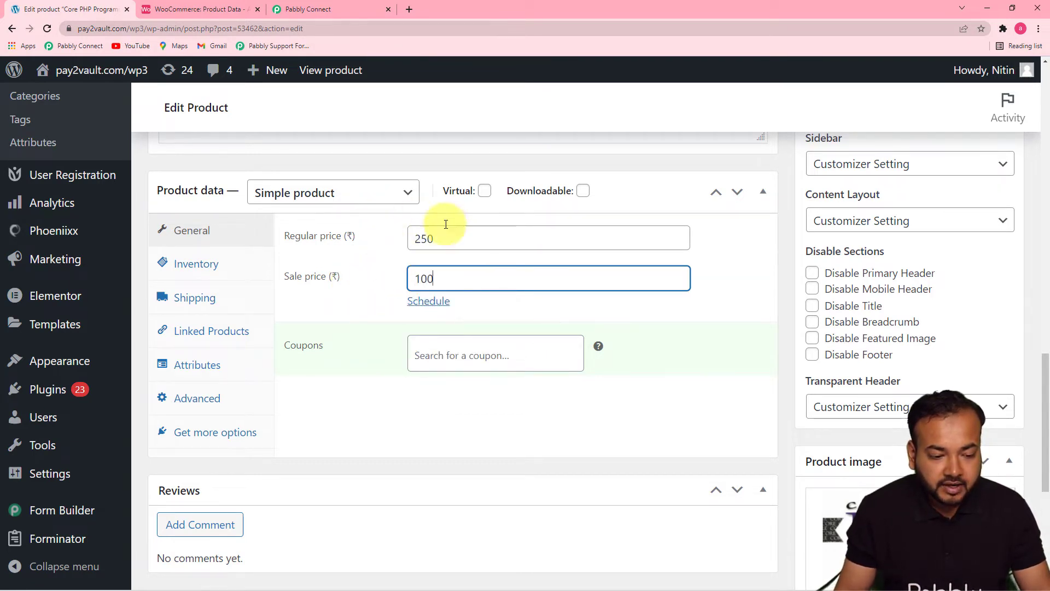
click(356, 298)
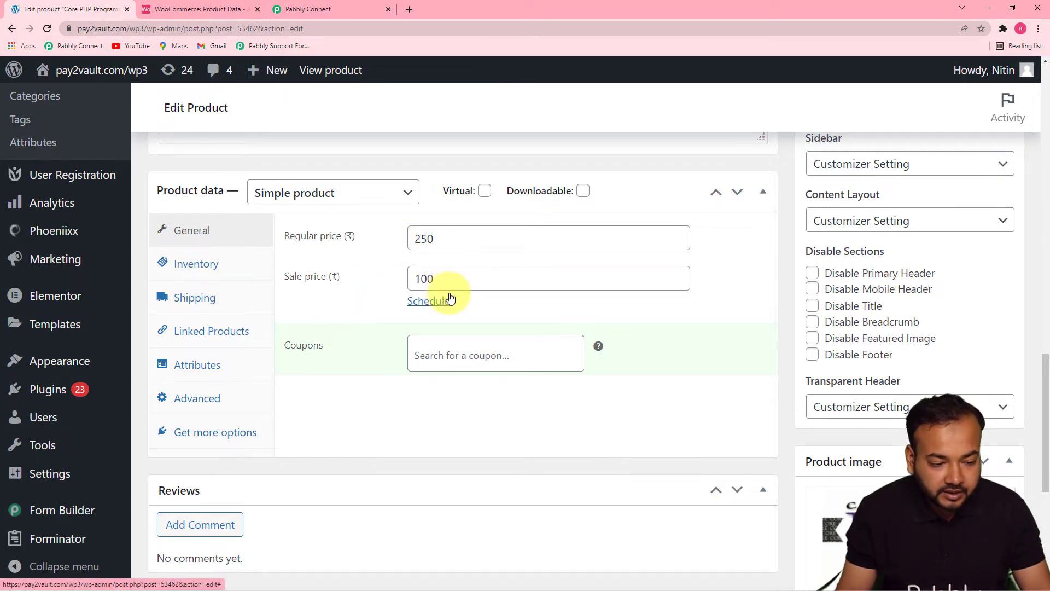
- Enable stock management in the product's inventory data and set the stock quantity to 50
click(196, 271)
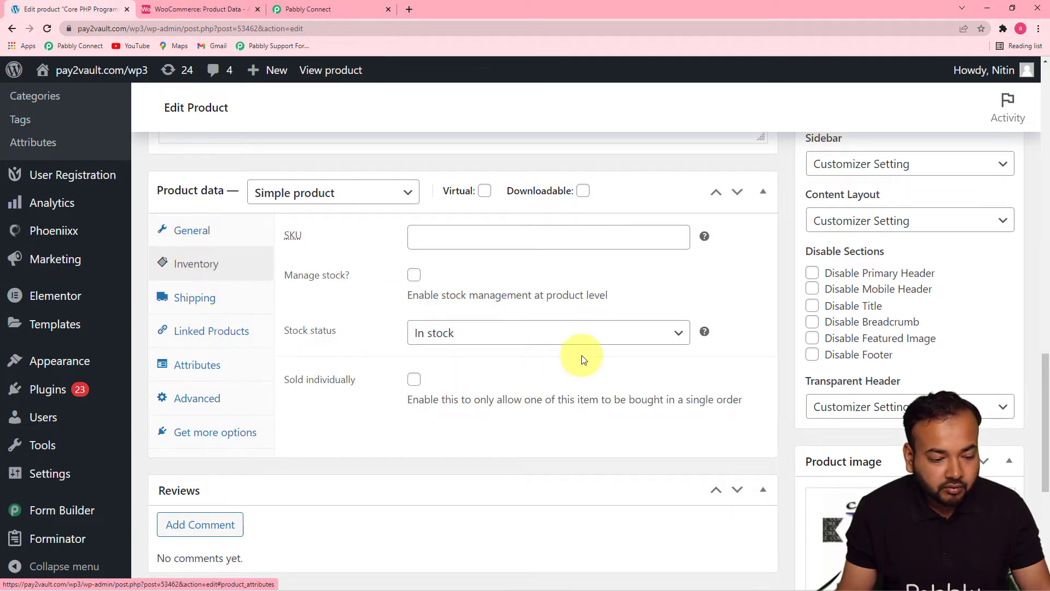
click(441, 345)
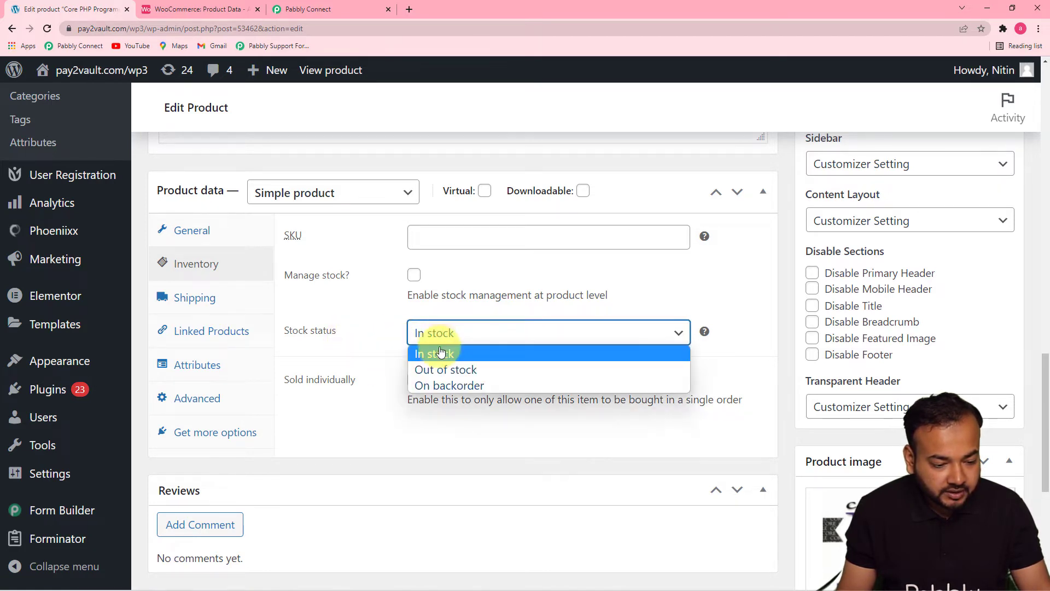
click(439, 354)
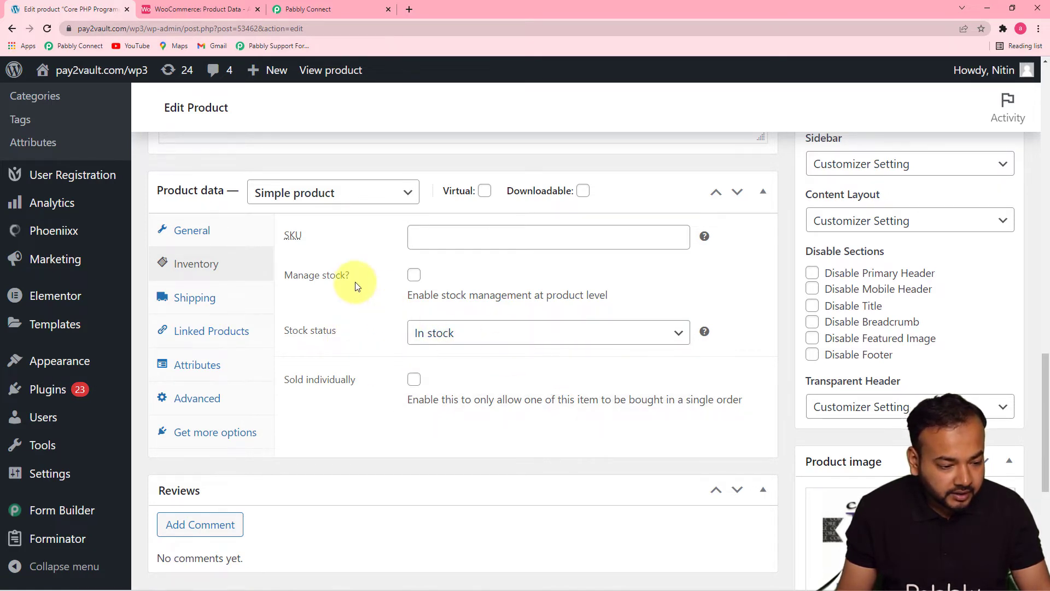
click(413, 282)
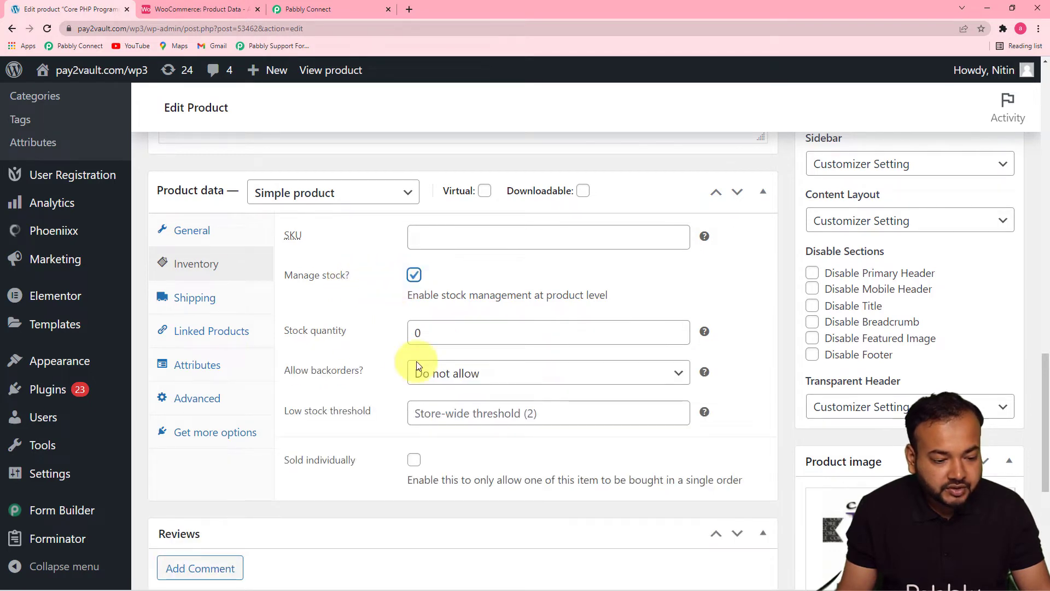
click(520, 334)
key(BackSpace)
text(50)
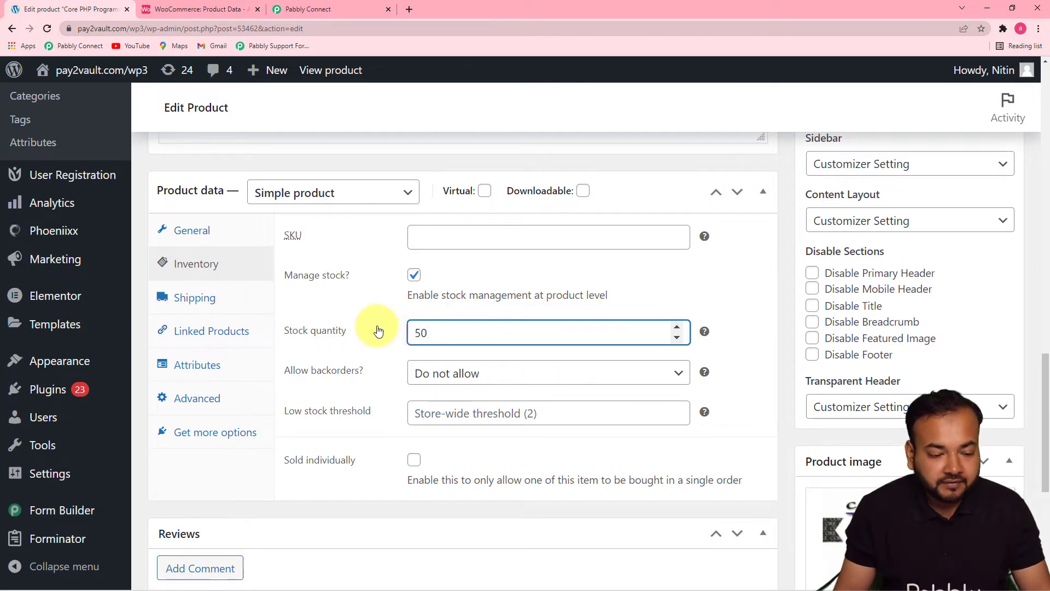
click(375, 300)
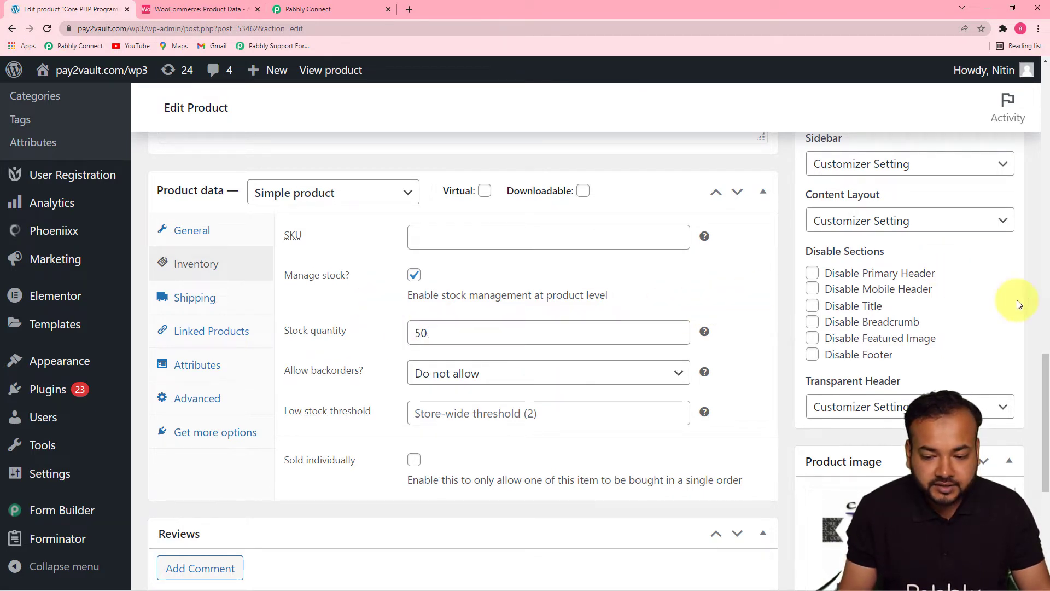
- Update the Core PHP Programming product to save its changes and trigger the webhook
scroll(1043, 435, down, 5)
drag(1048, 458, 1028, 117)
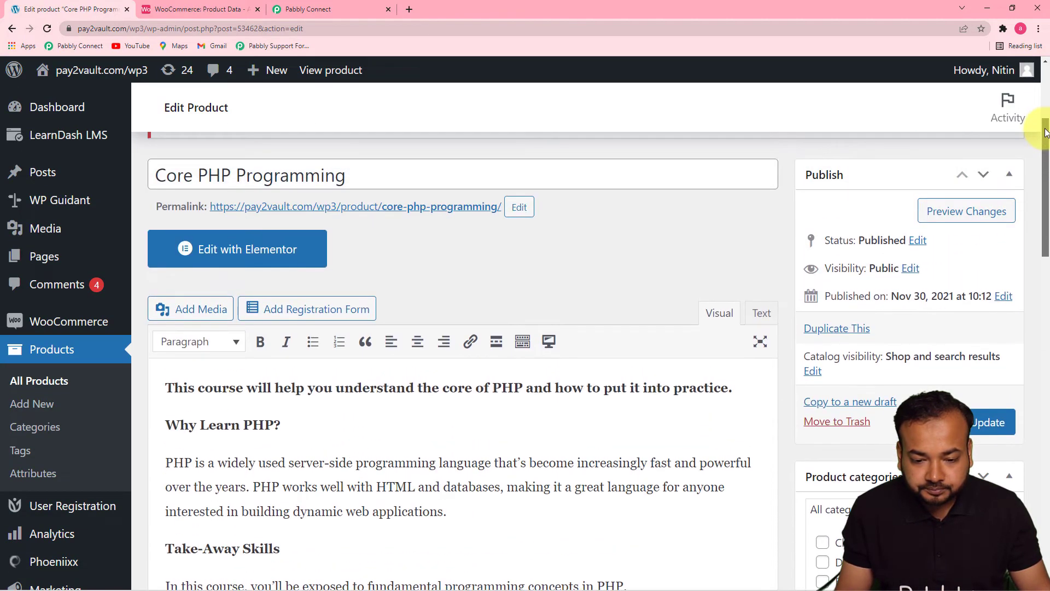
click(987, 424)
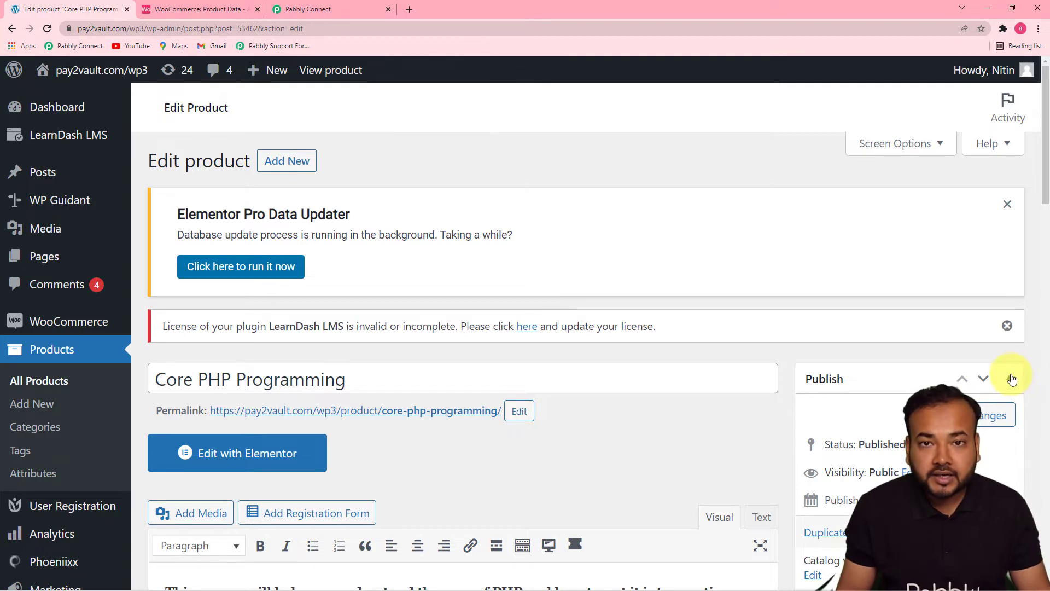
- Switch to Pabbly Connect and review the product fields in the captured webhook response
click(305, 10)
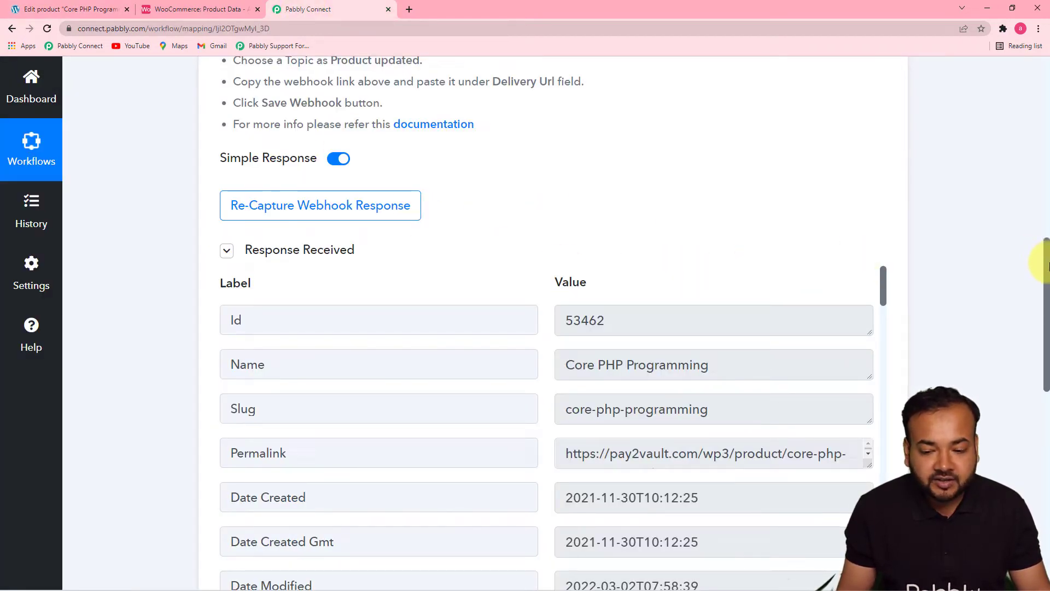
drag(1045, 265, 1043, 322)
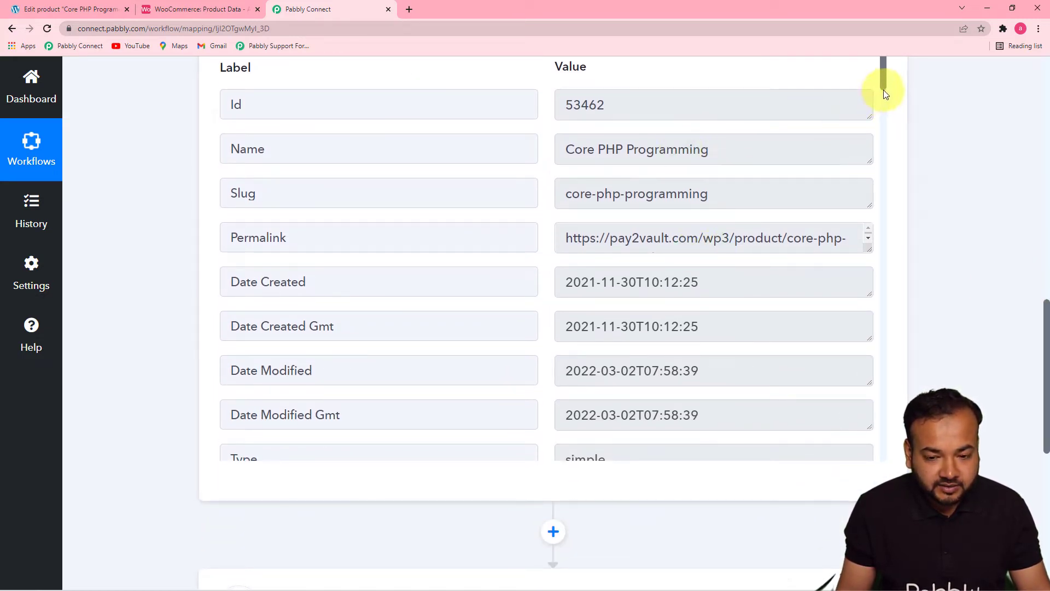
scroll(884, 87, down, 1)
scroll(885, 87, up, 1)
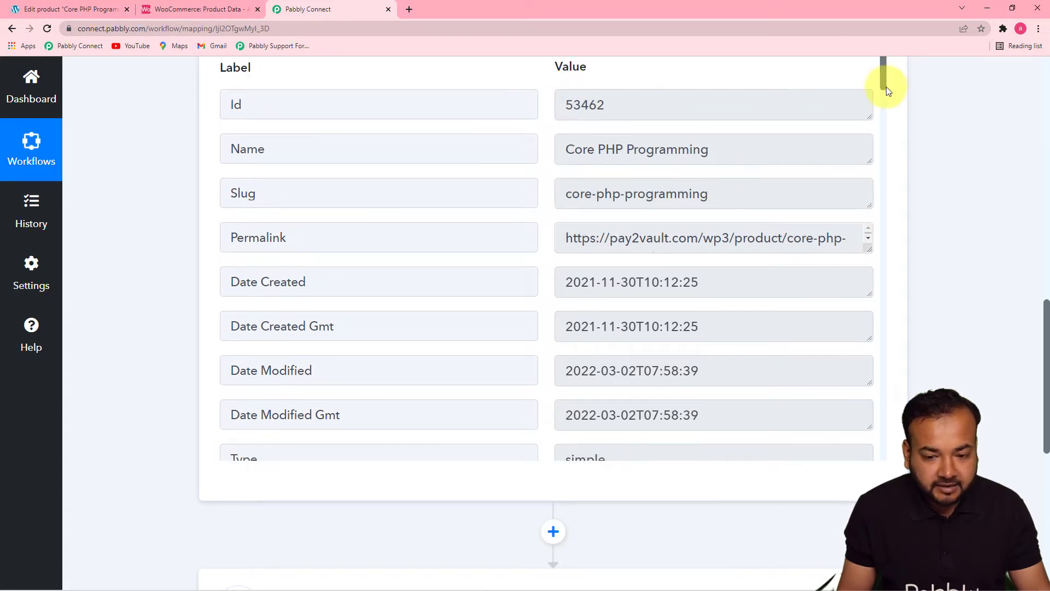
drag(886, 87, 898, 441)
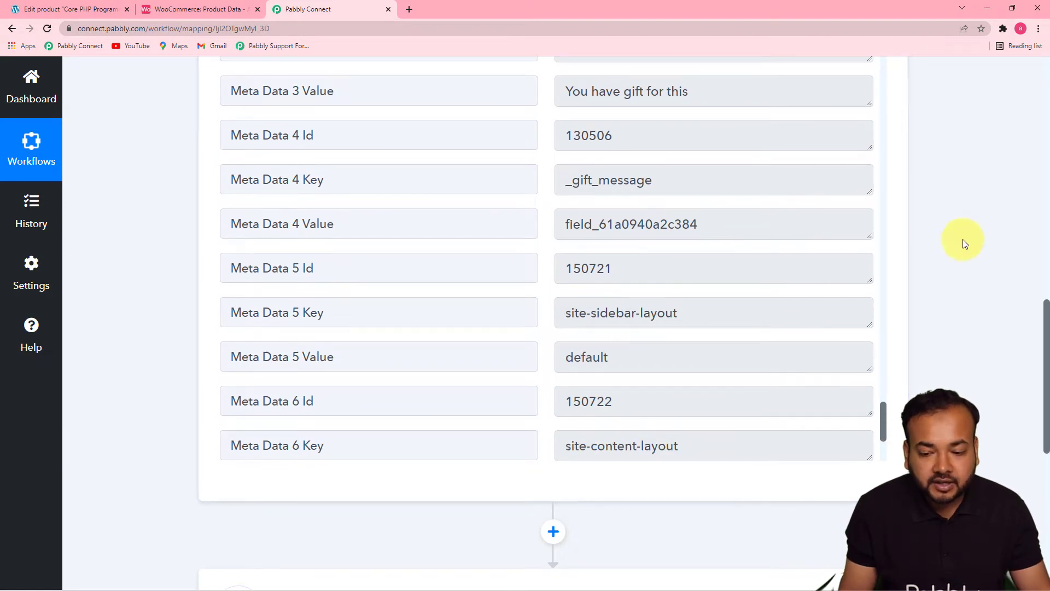
drag(1046, 316, 1024, 389)
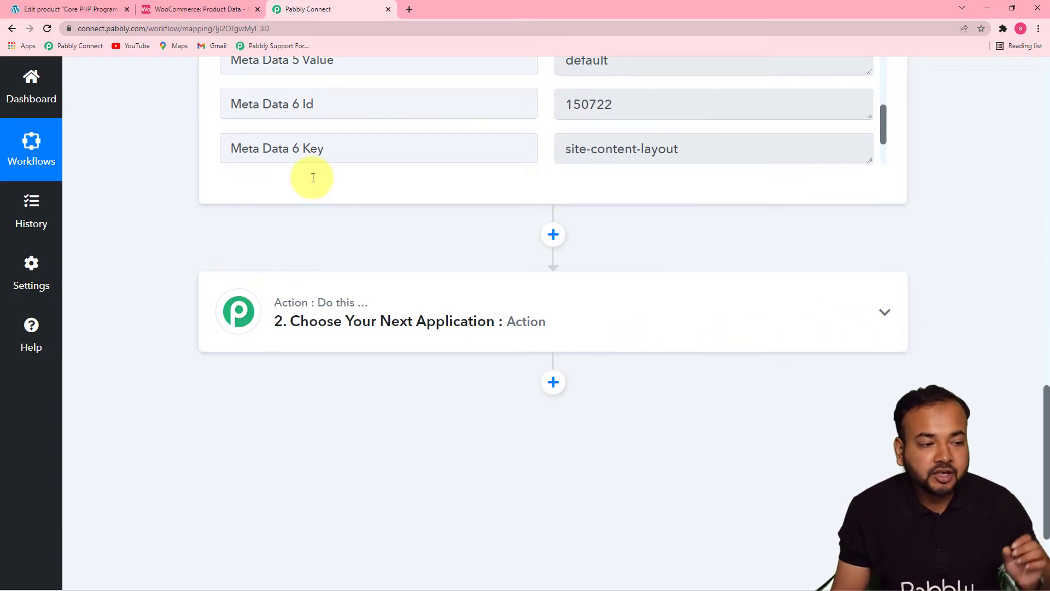
- Switch to the Airtable base and examine the Core PHP Programming record's fields, including sale price and regular price
click(173, 11)
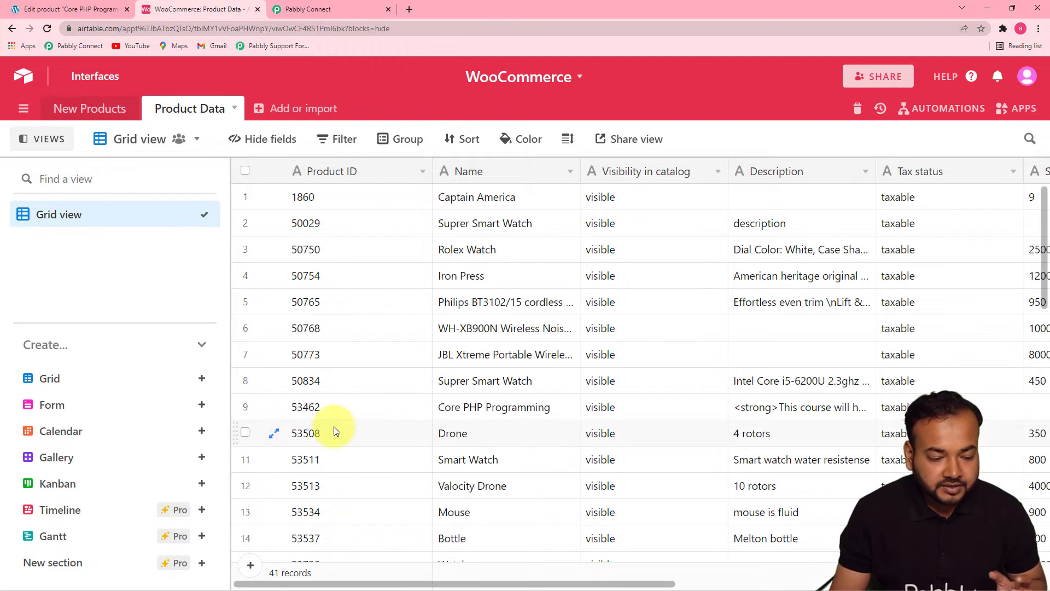
click(477, 415)
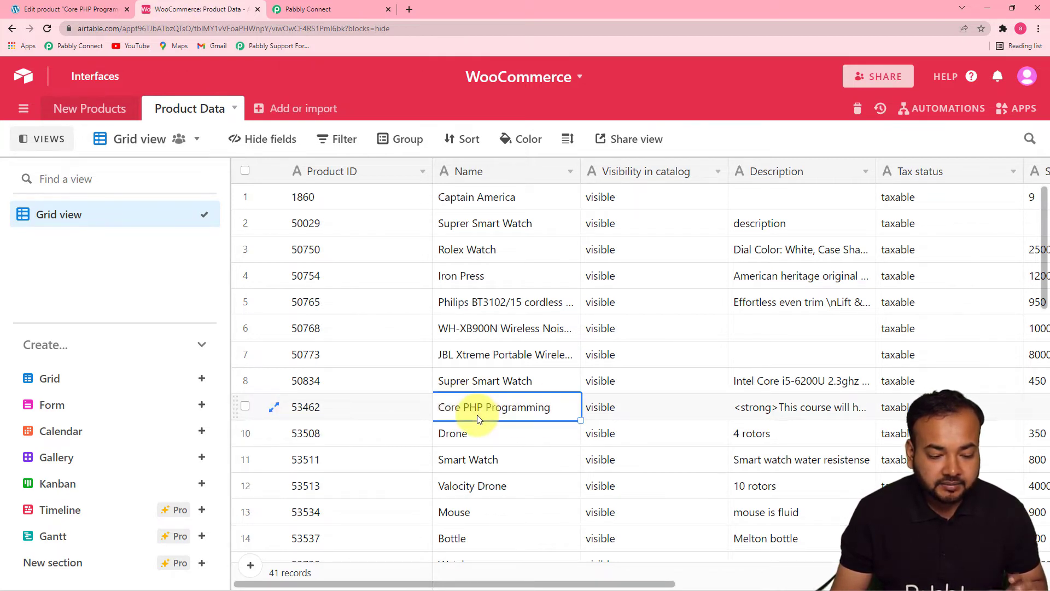
key(Right)
key(Right)
key(Right)
key(Right)
key(Right)
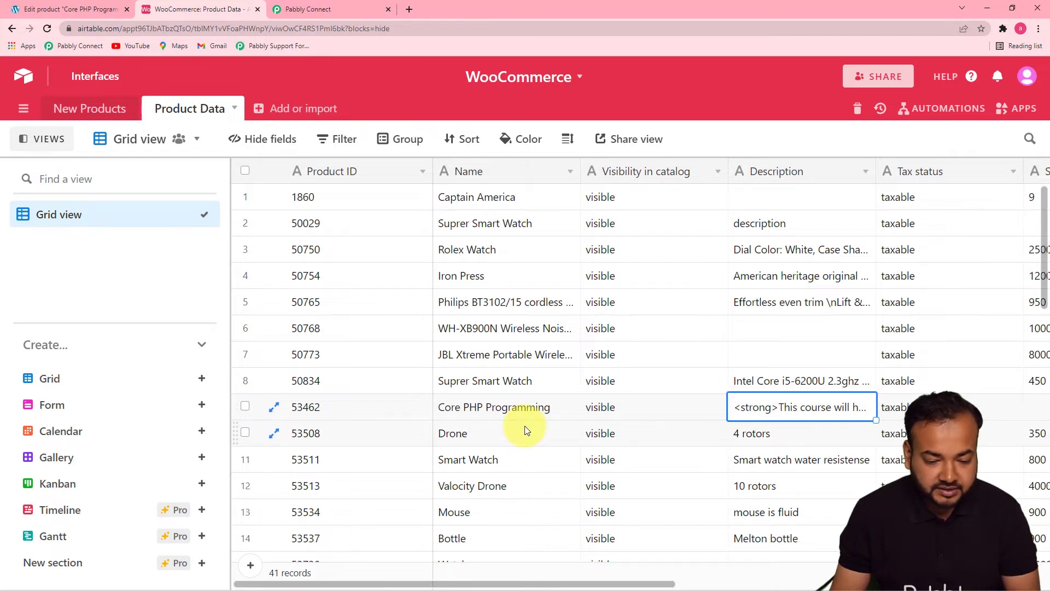
key(Right)
key(Right)
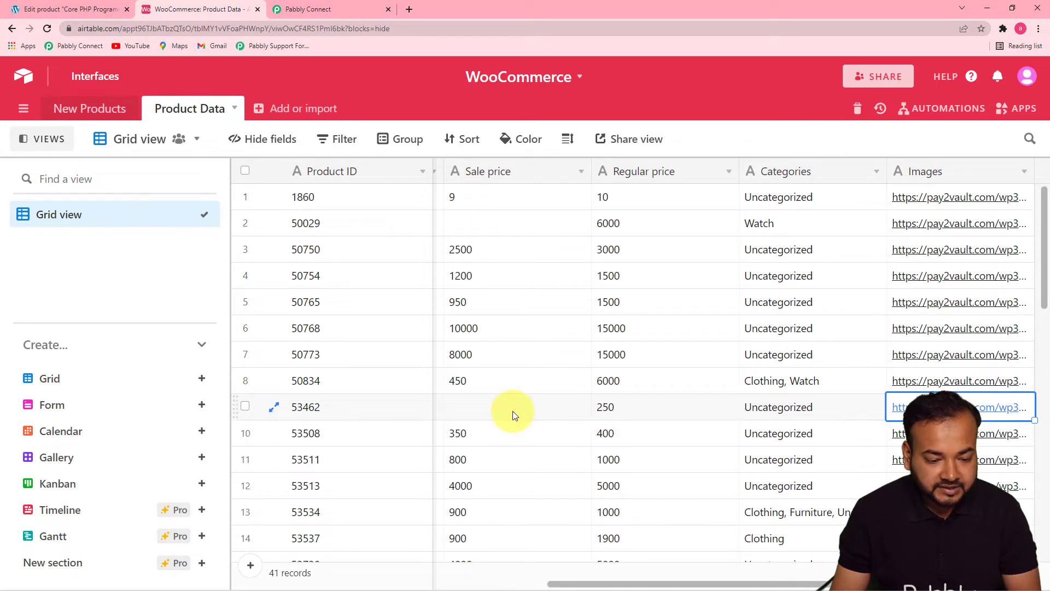
- Look back across the Core PHP Programming record from its Images field through Sale price to Product ID
key(Left)
key(Left)
key(Left)
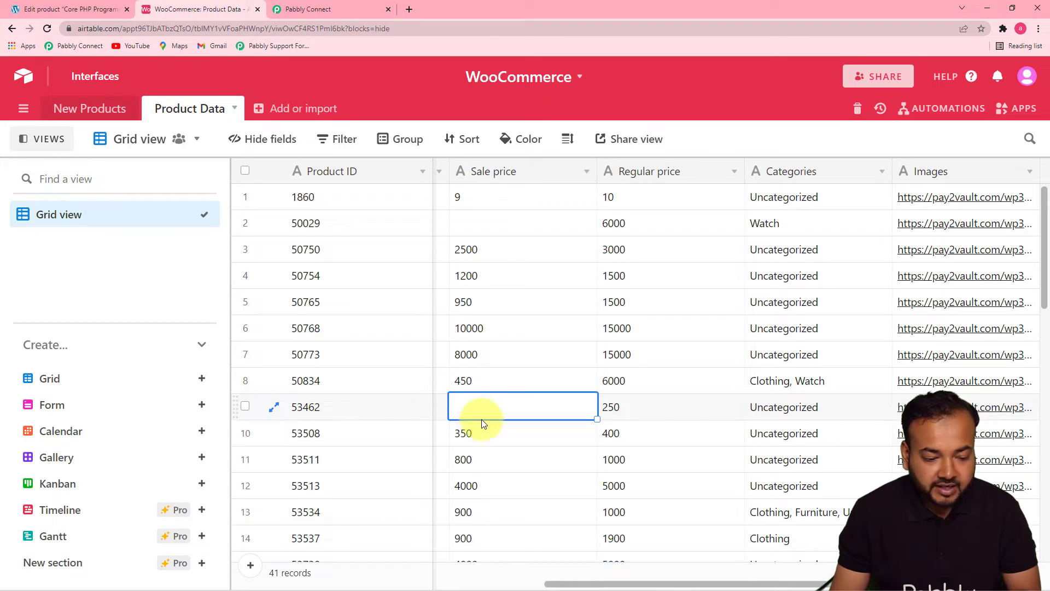
key(Left)
key(Left)
key(Left)
key(Left)
key(Left)
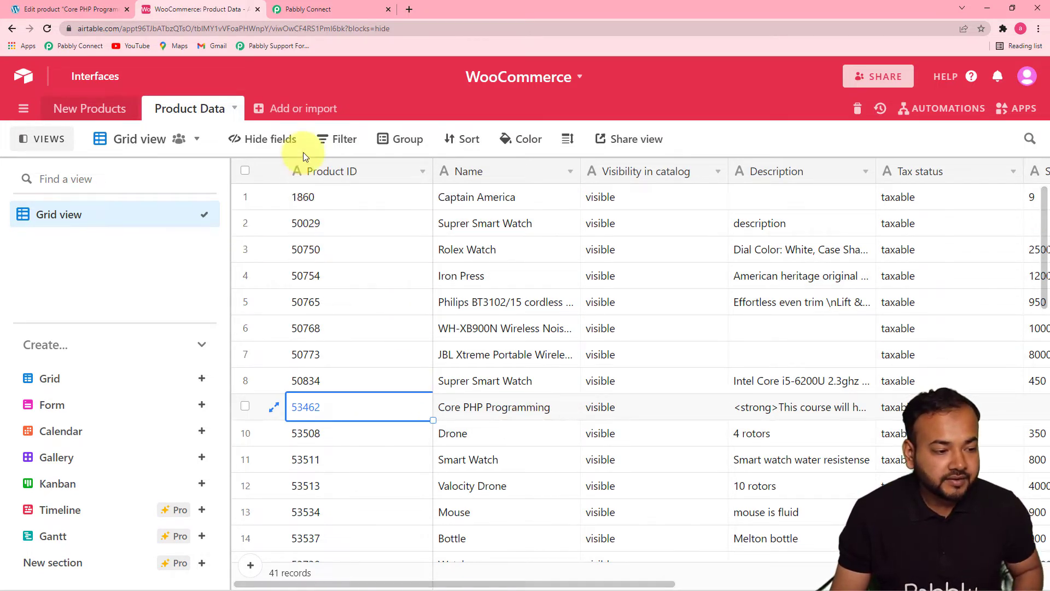
- Switch to Pabbly Connect and choose Airtable as the application for the workflow's second step
click(341, 12)
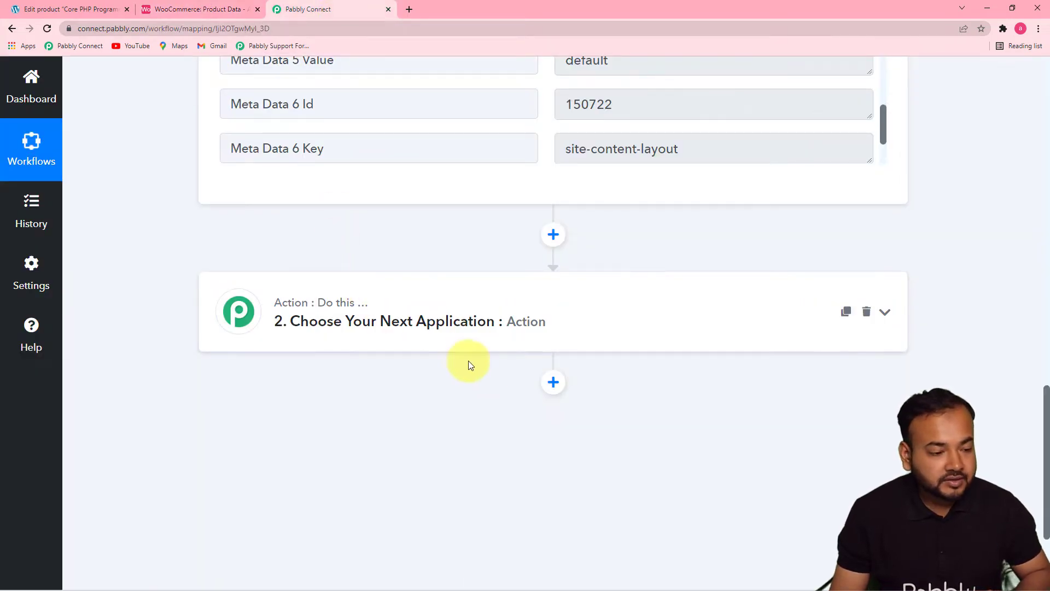
mouse_move(312, 304)
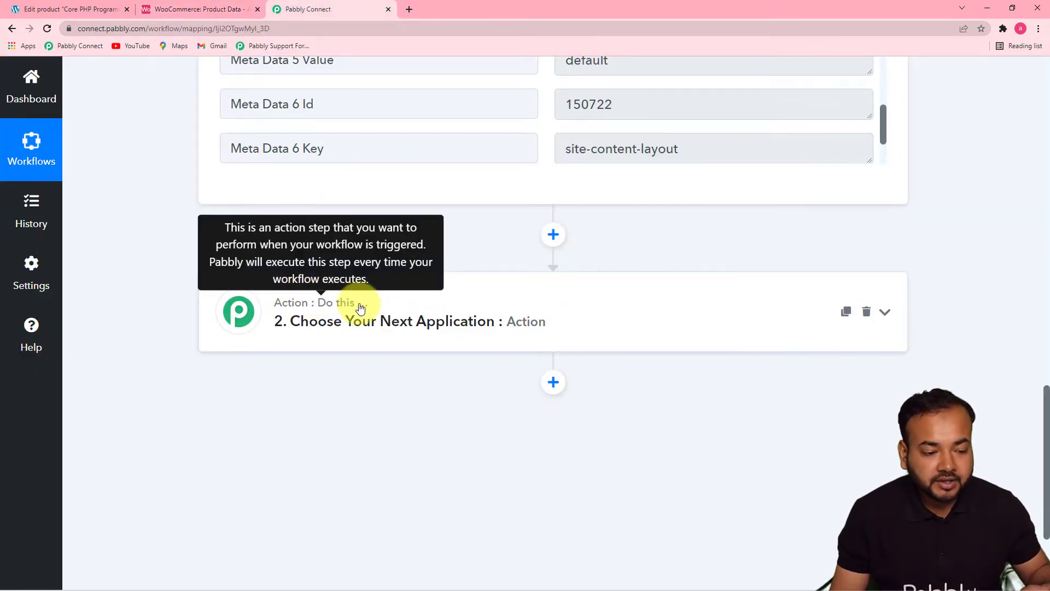
click(393, 323)
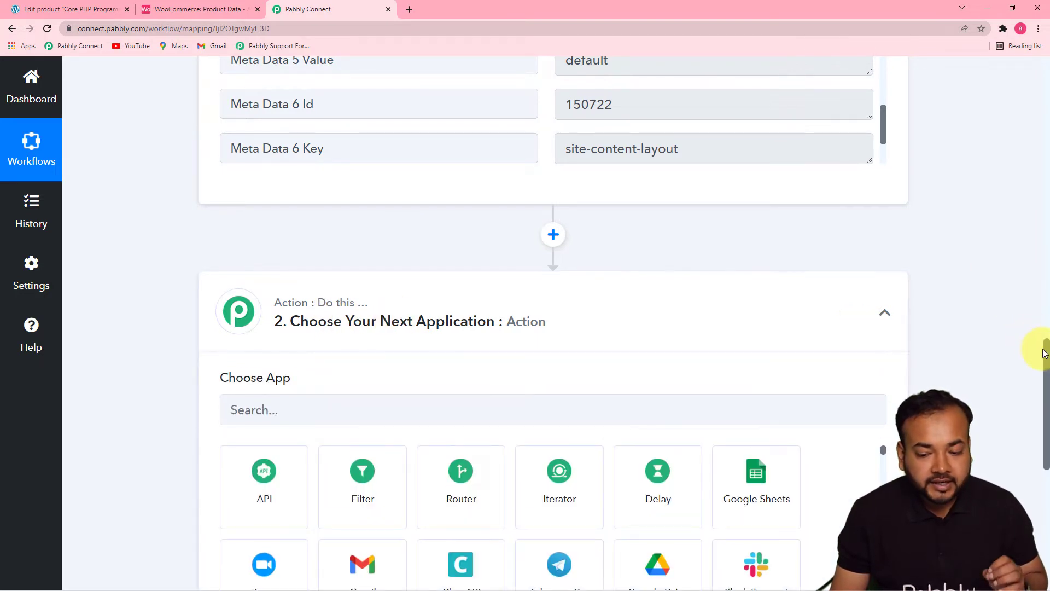
drag(1046, 355, 1046, 410)
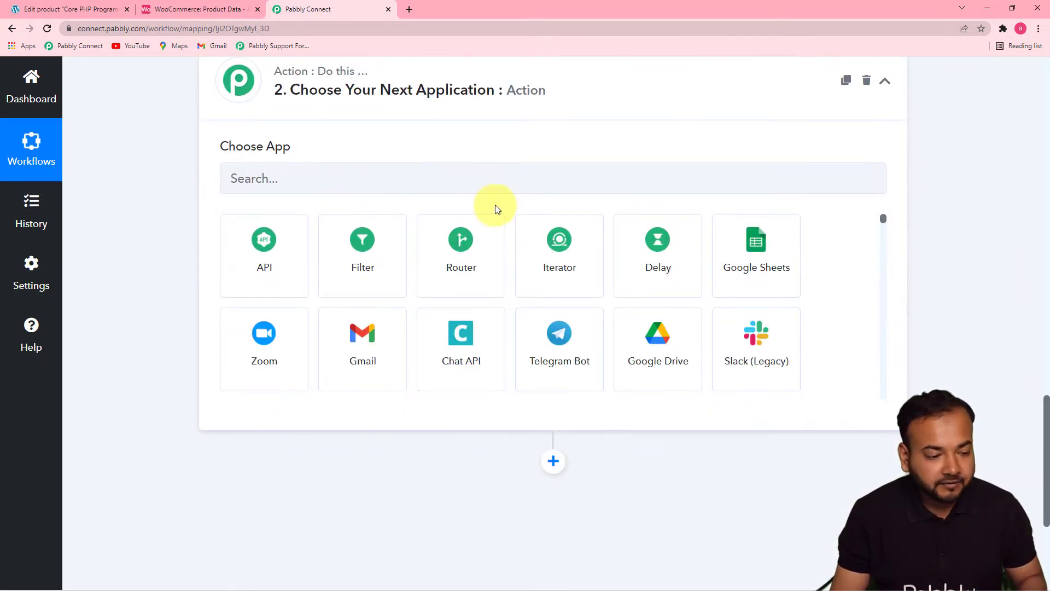
click(294, 186)
text(air)
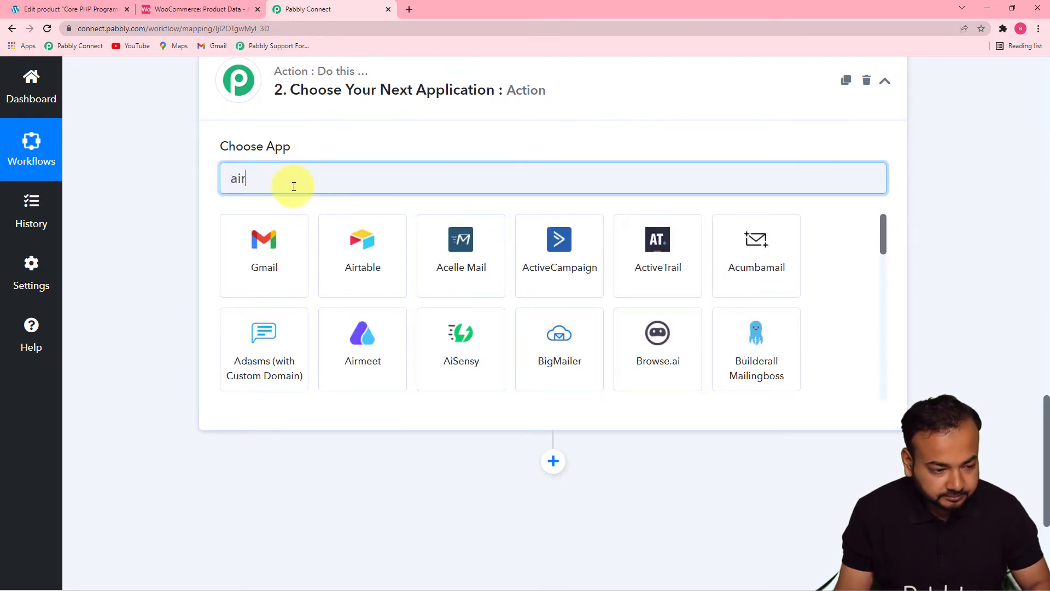
text(t)
click(243, 279)
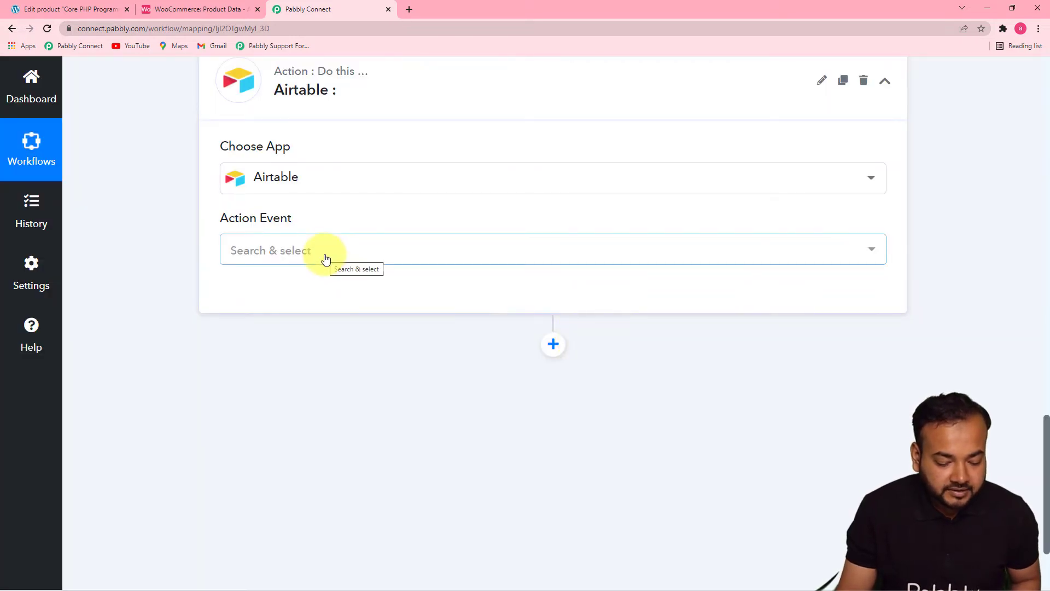
- Set the Airtable action event to Search Record and open its account connection settings
click(326, 258)
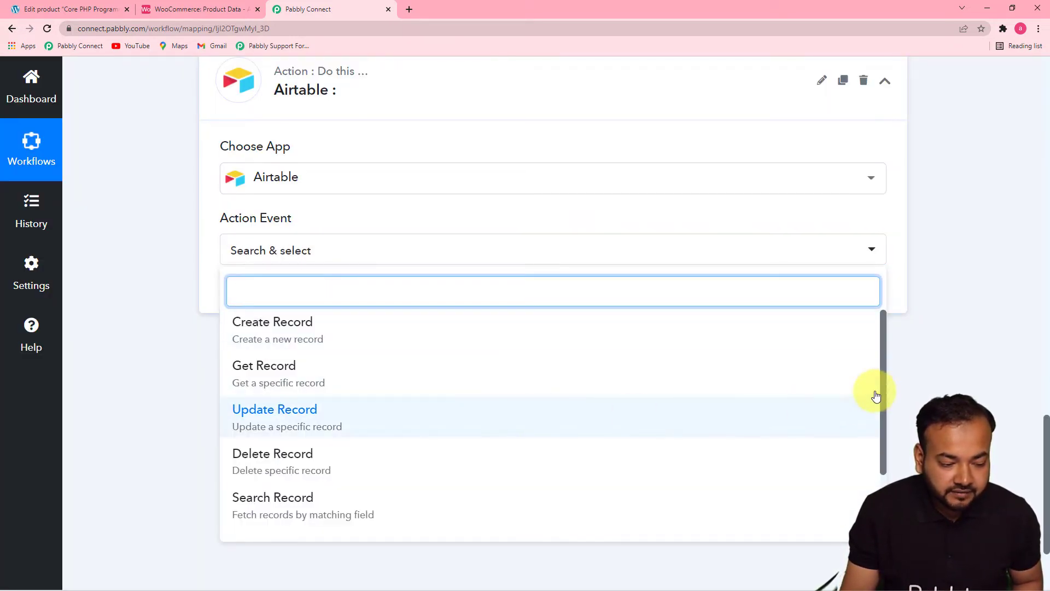
click(292, 506)
click(241, 299)
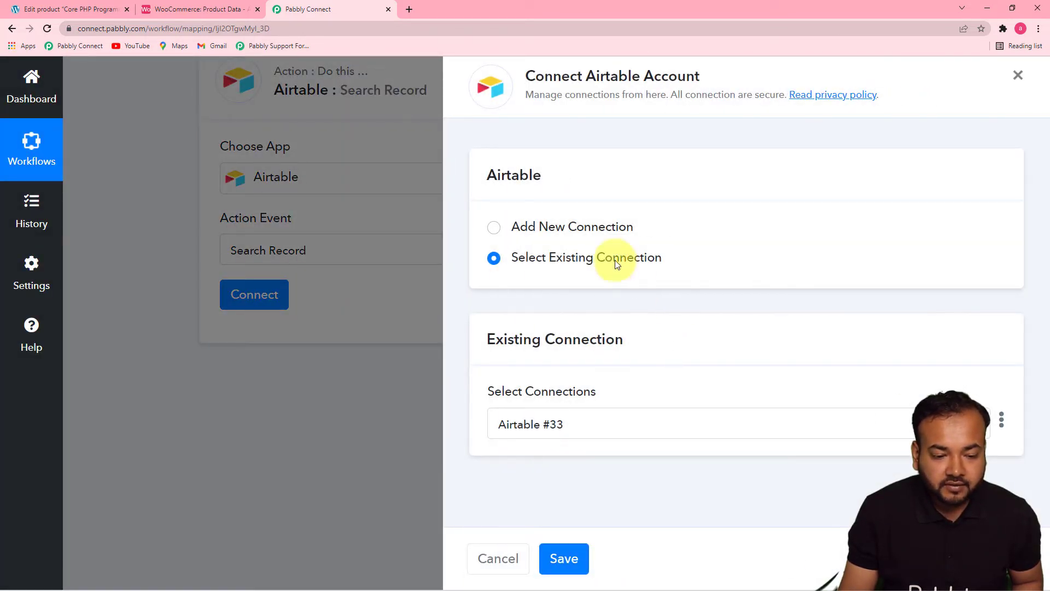
- Choose to add a new Airtable connection and copy the personal API key from the Airtable account page
click(492, 227)
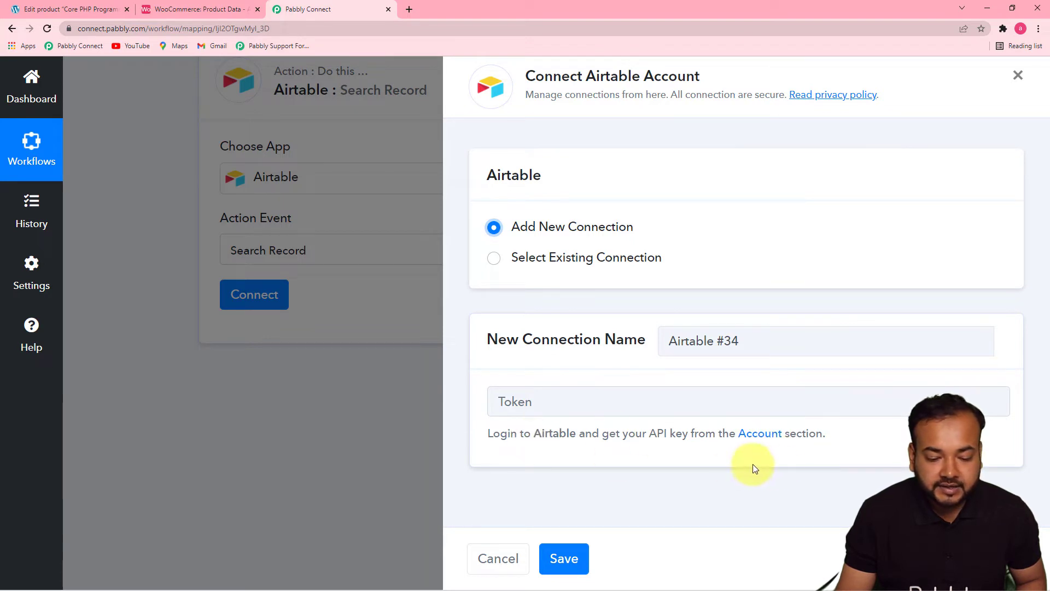
click(762, 435)
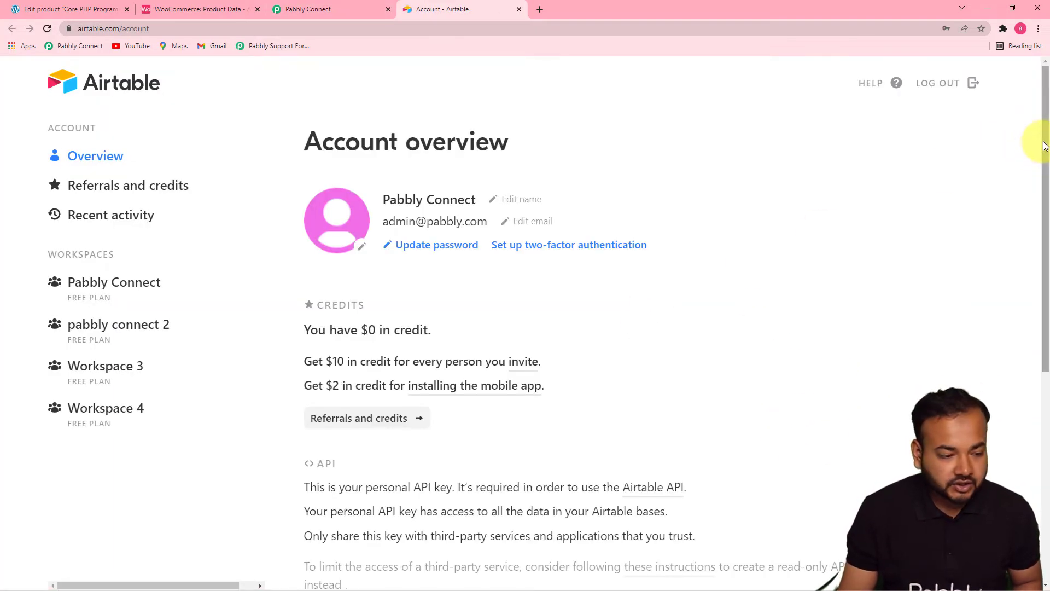
drag(1045, 148, 1047, 377)
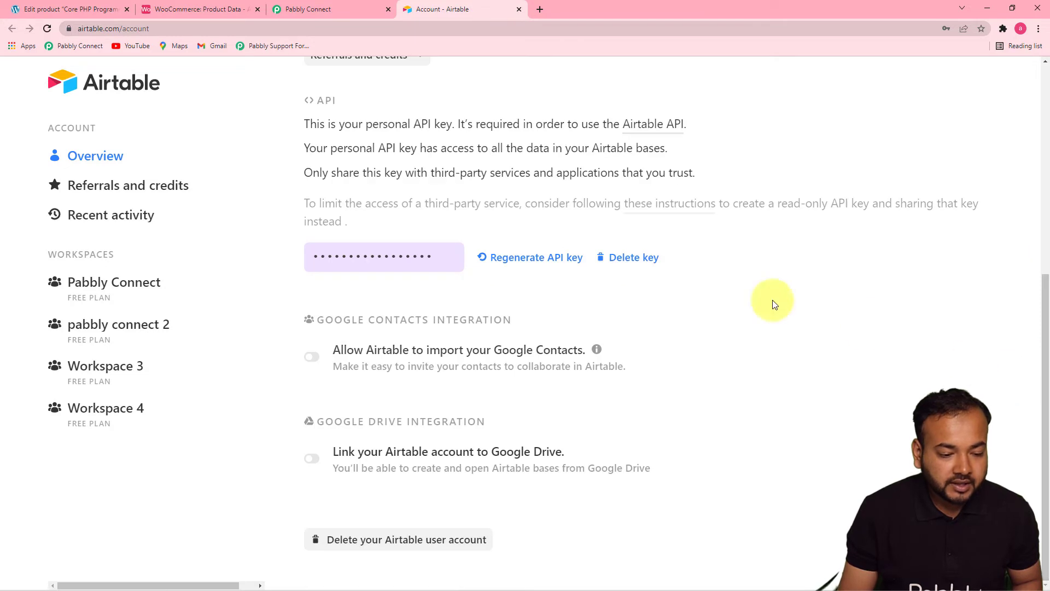
click(373, 256)
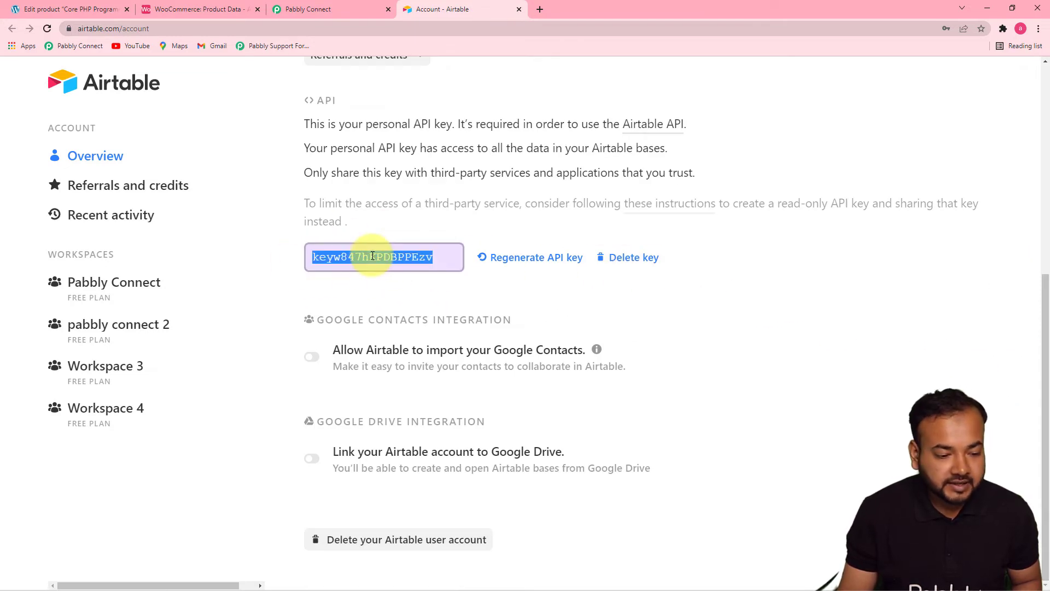
right_click(372, 254)
click(388, 264)
- Return to Pabbly Connect, paste the API key into the Token field and save the new Airtable connection
click(309, 10)
right_click(527, 401)
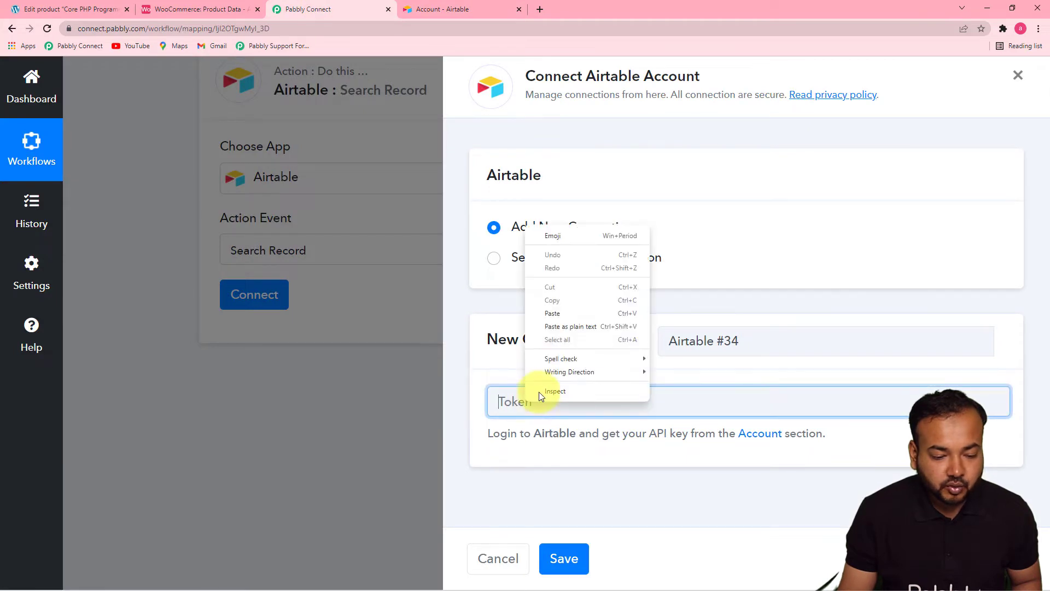
click(550, 316)
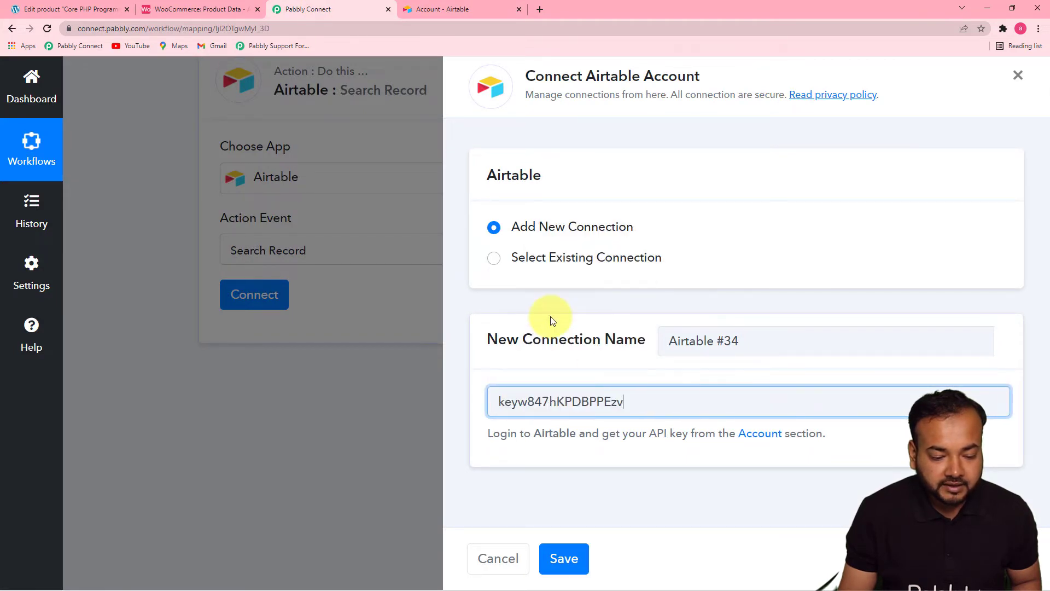
click(564, 558)
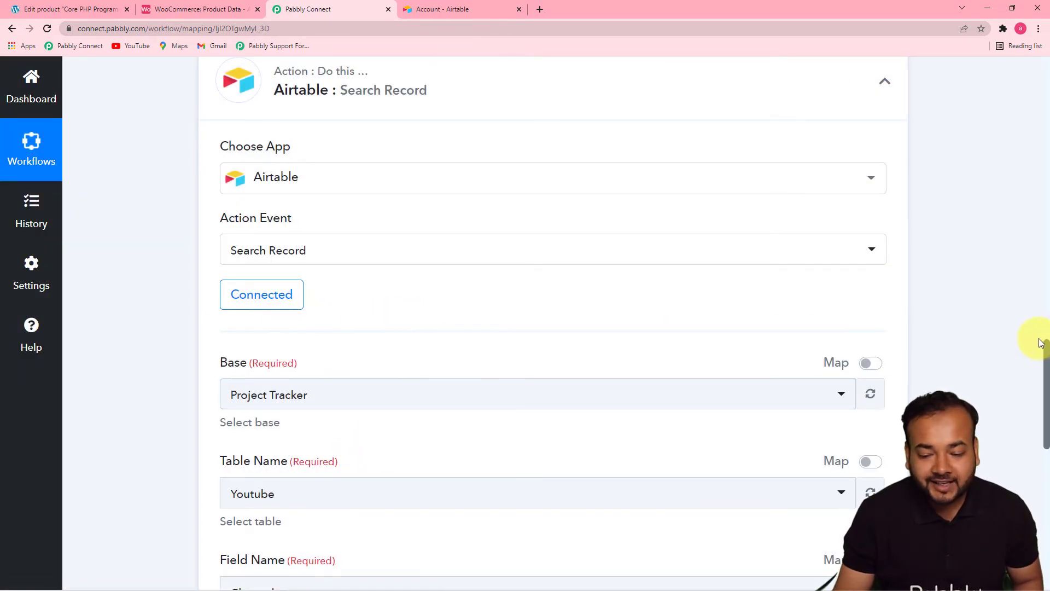
- Check the base name in Airtable and select WooCommerce as the base for the Search Record action
drag(1047, 352, 1045, 406)
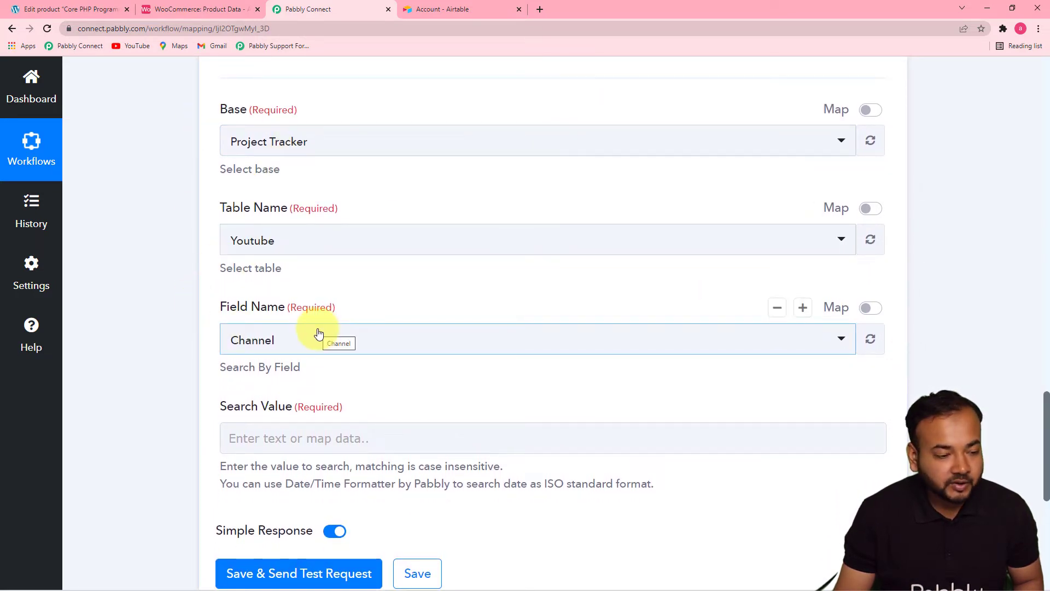
click(199, 11)
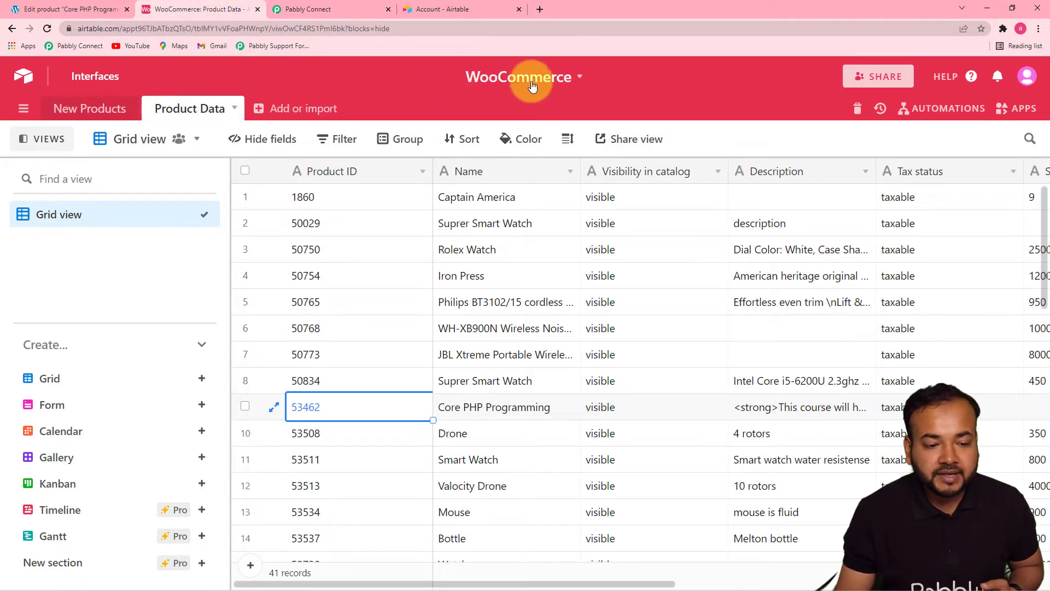
click(311, 8)
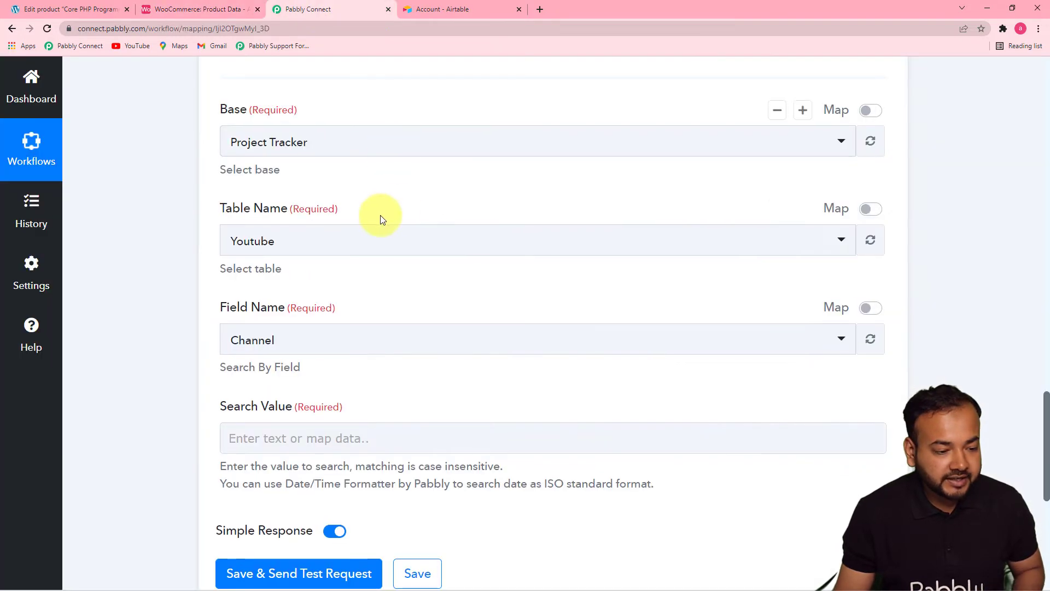
click(357, 137)
text(w)
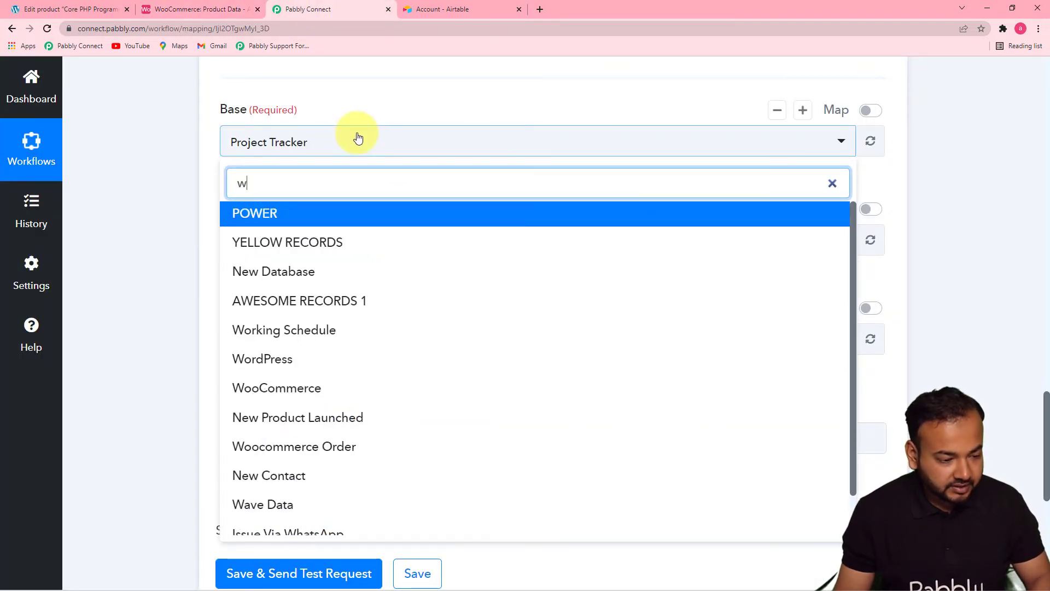
text(o)
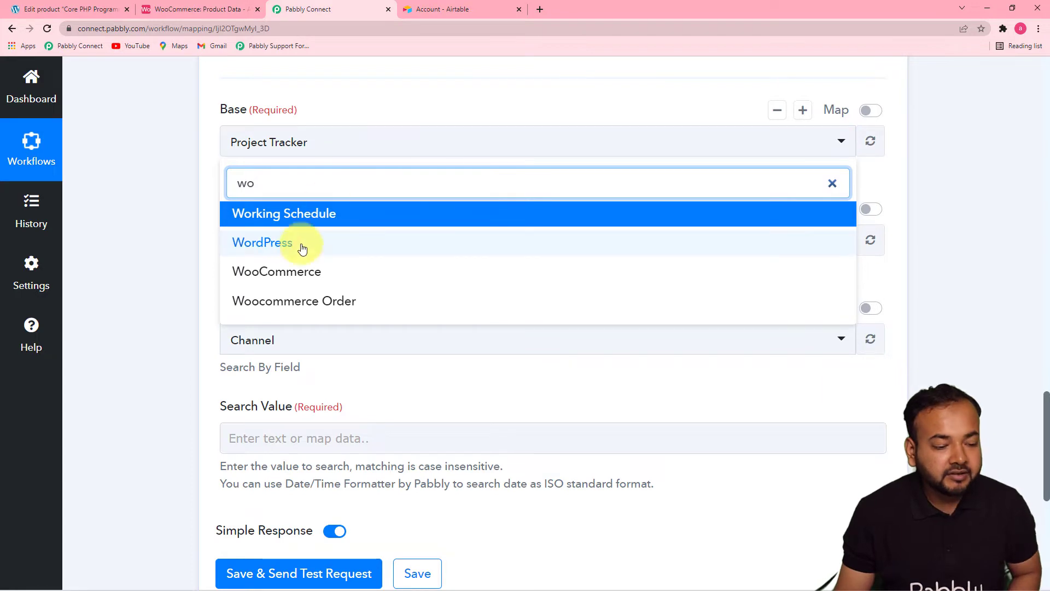
click(288, 283)
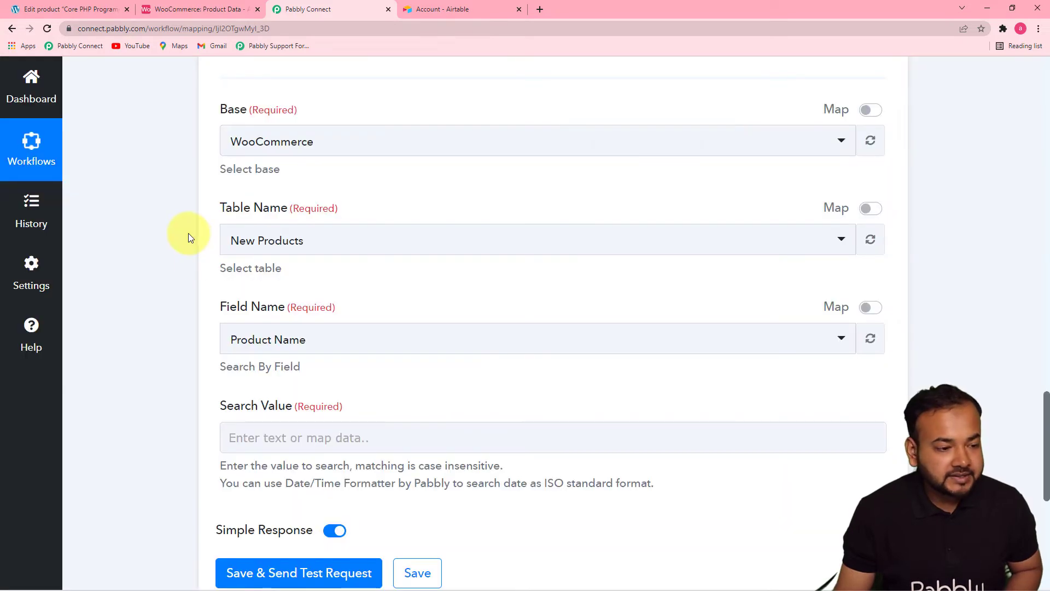
- Check the table name in Airtable and select Product Data as the table to search
click(206, 10)
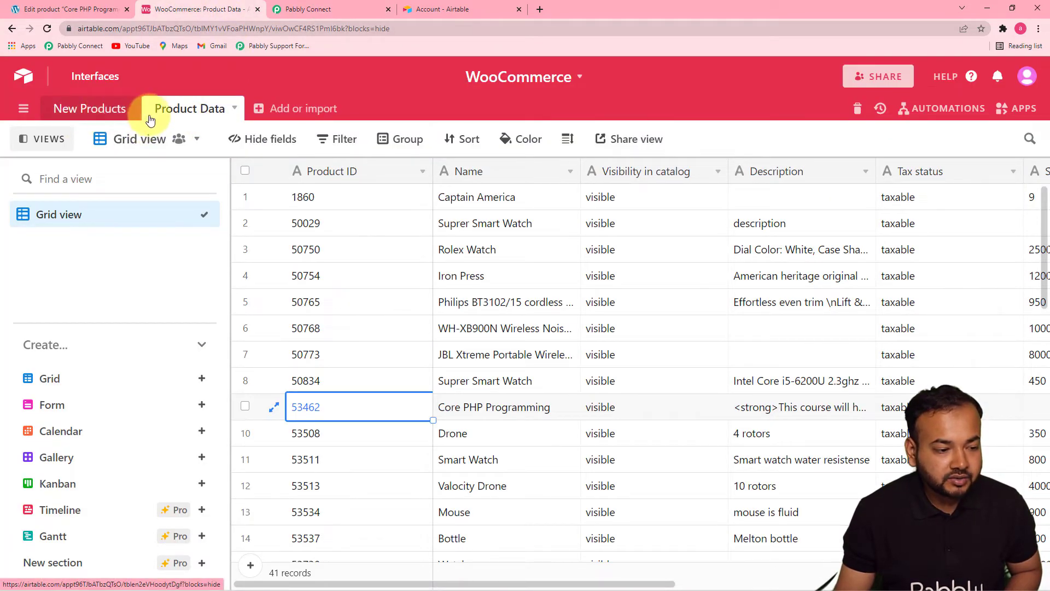
click(328, 9)
click(344, 241)
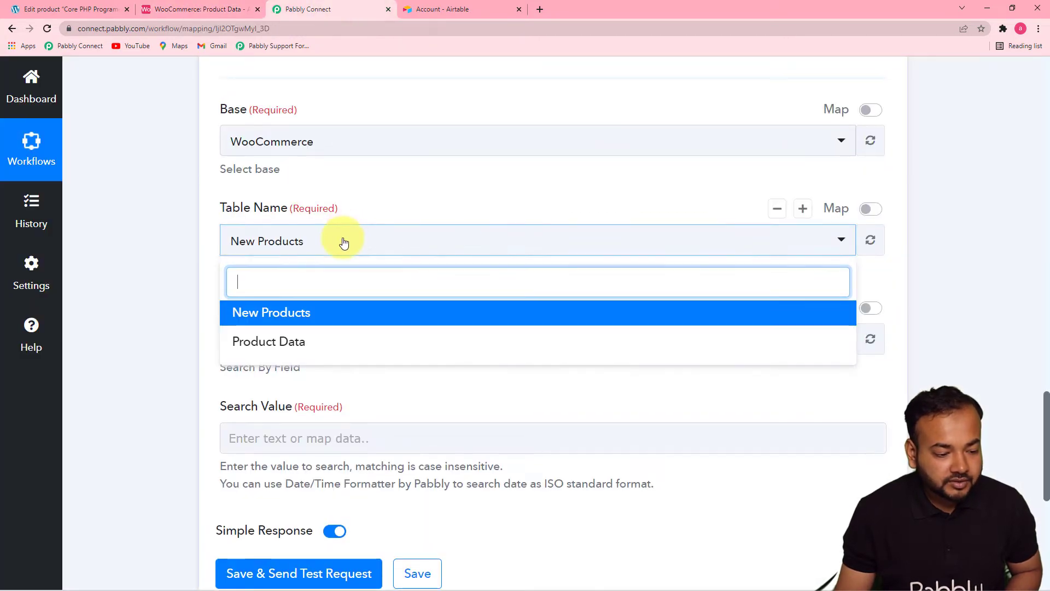
click(302, 345)
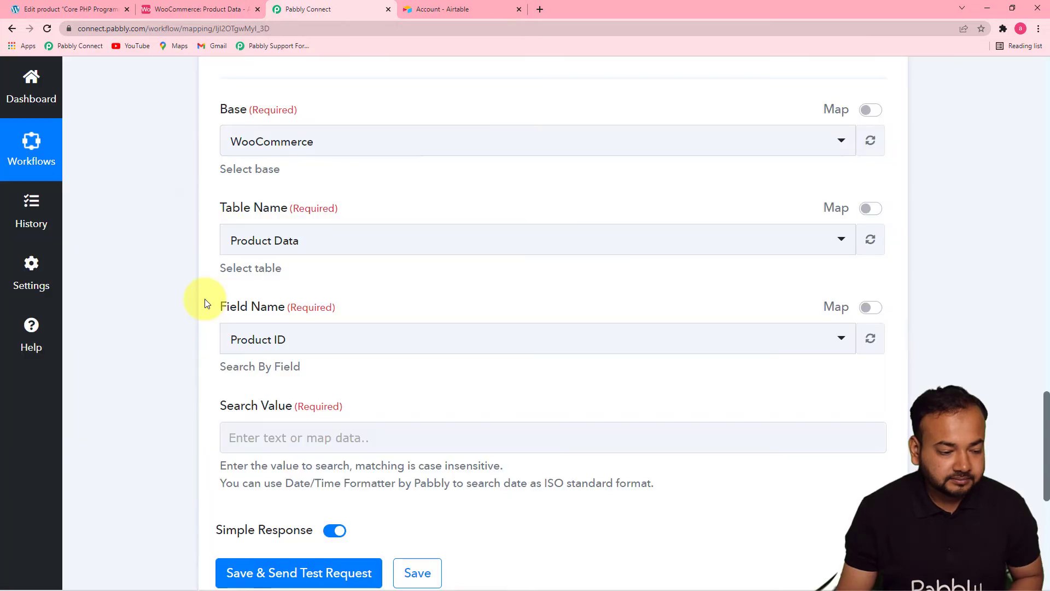
- Check the Airtable columns and select Product ID as the field to search by
drag(1047, 408, 1045, 434)
click(254, 212)
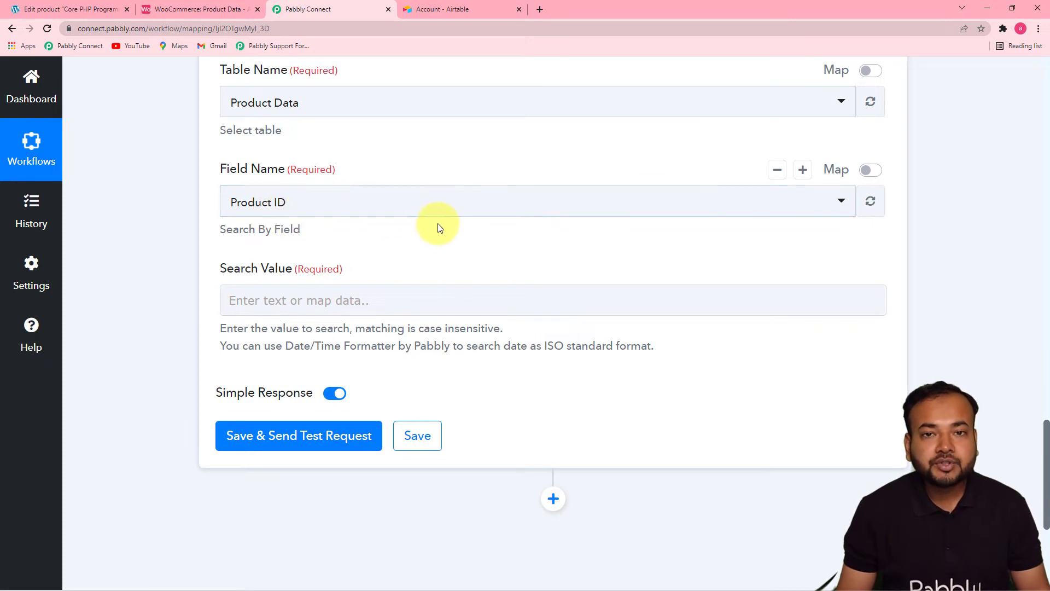
click(174, 11)
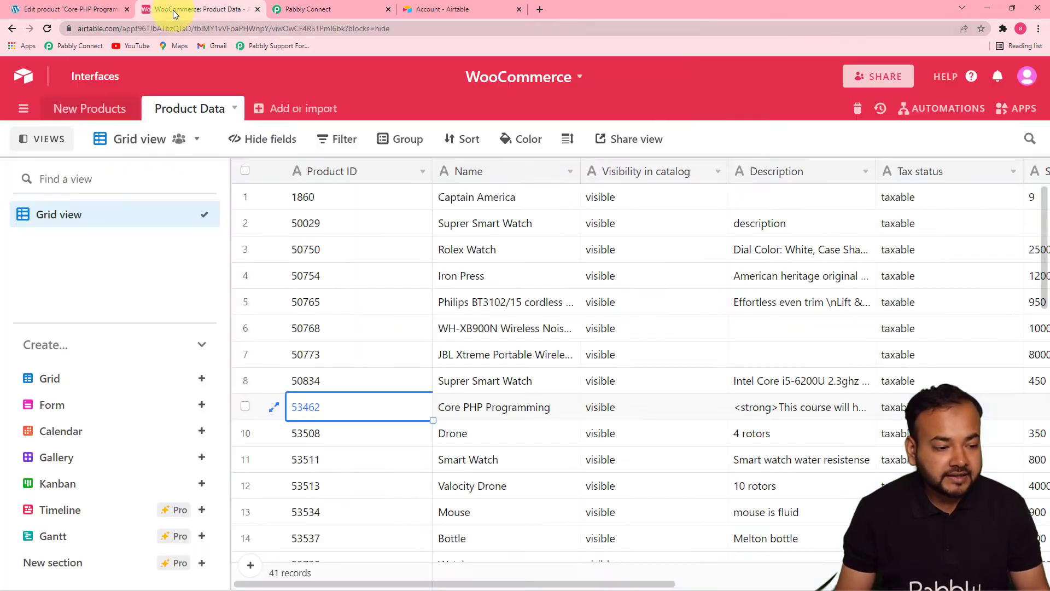
click(325, 9)
click(298, 206)
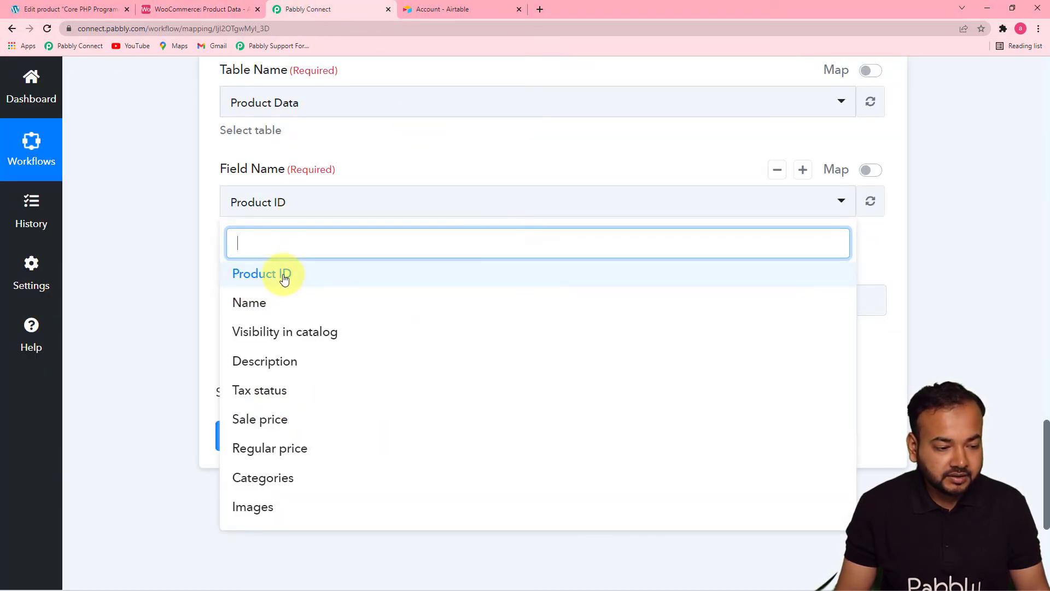
click(258, 274)
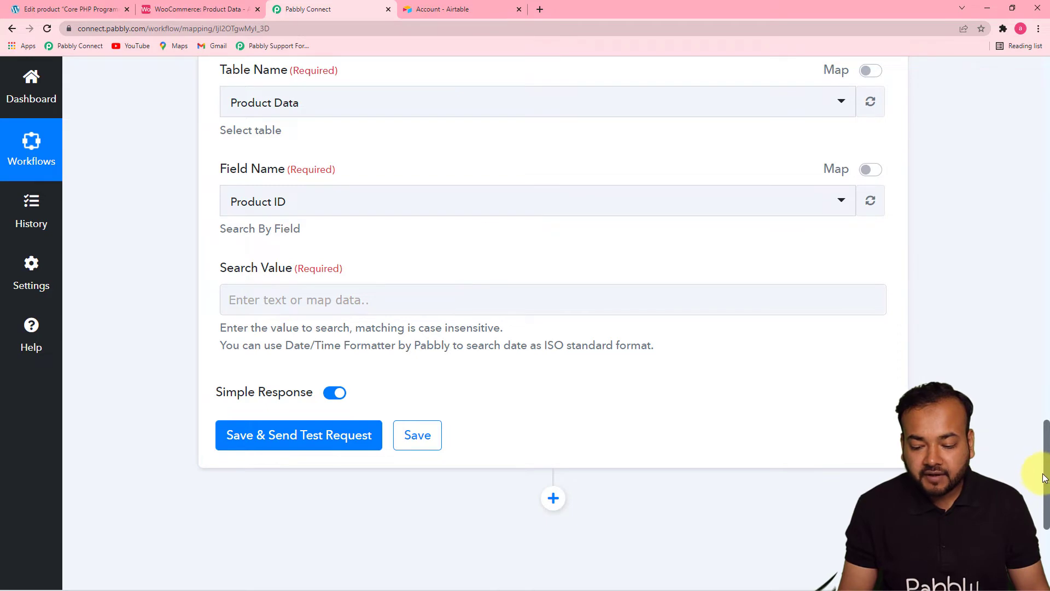
- Find the product Id in the captured webhook response and map Id from WooCommerce: Product Updated as the search value
drag(1042, 477, 1025, 246)
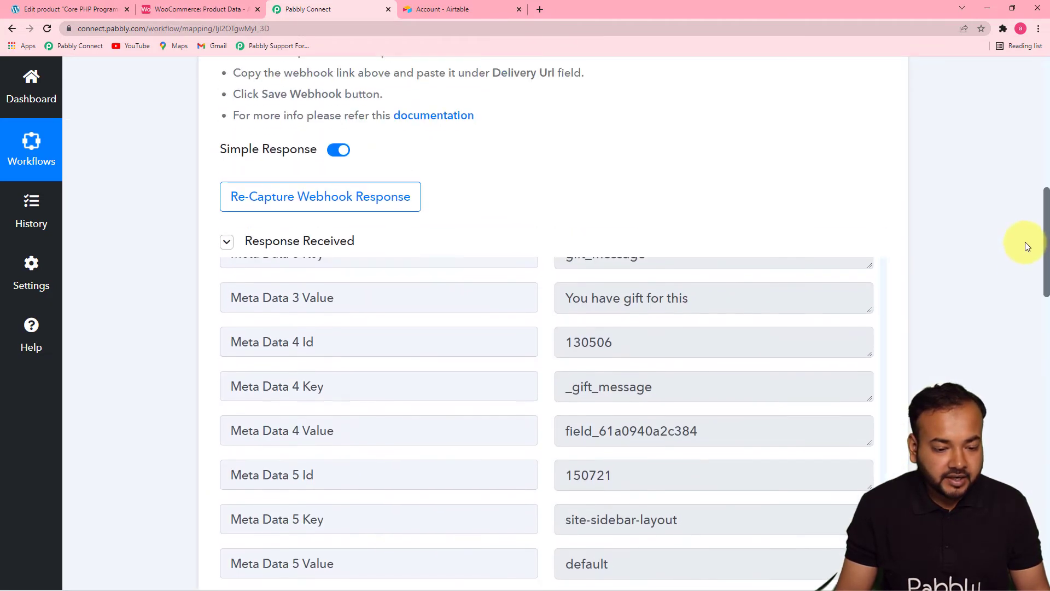
scroll(1025, 242, down, 2)
drag(882, 480, 885, 155)
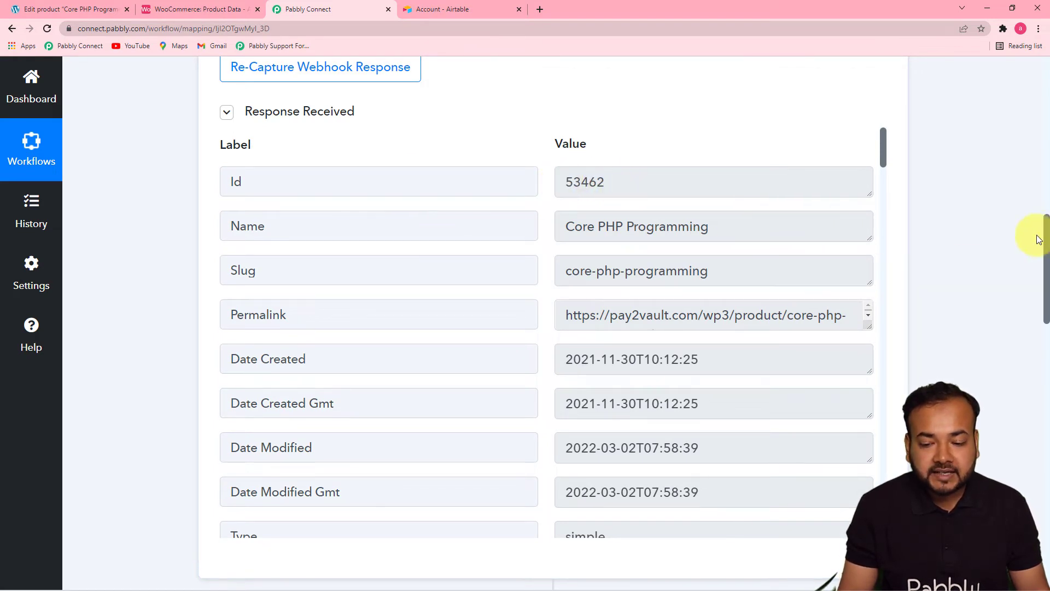
drag(1043, 239, 1010, 461)
scroll(356, 325, down, 1)
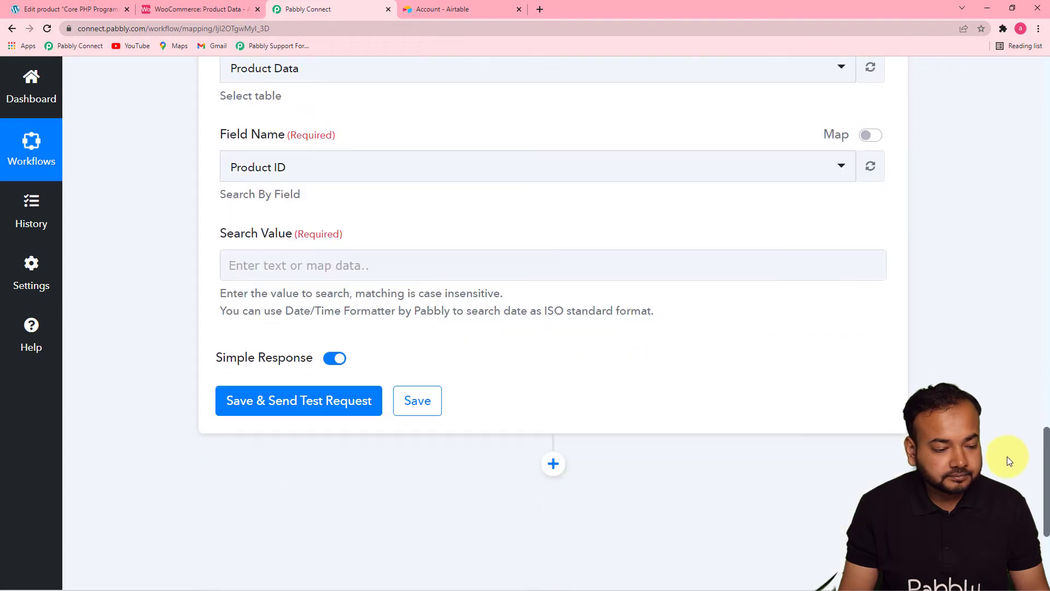
click(348, 264)
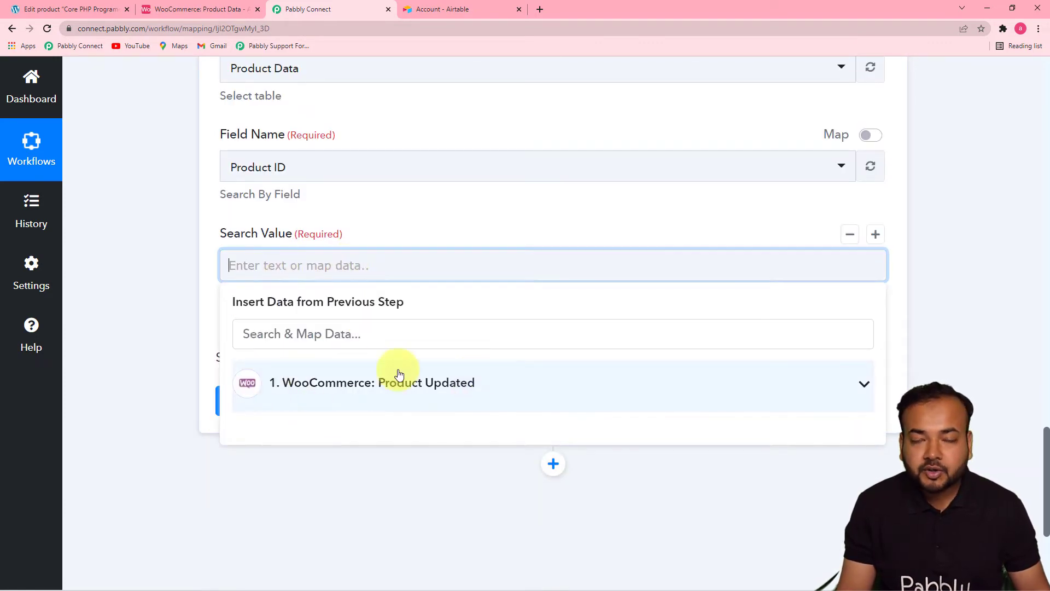
click(374, 389)
click(305, 429)
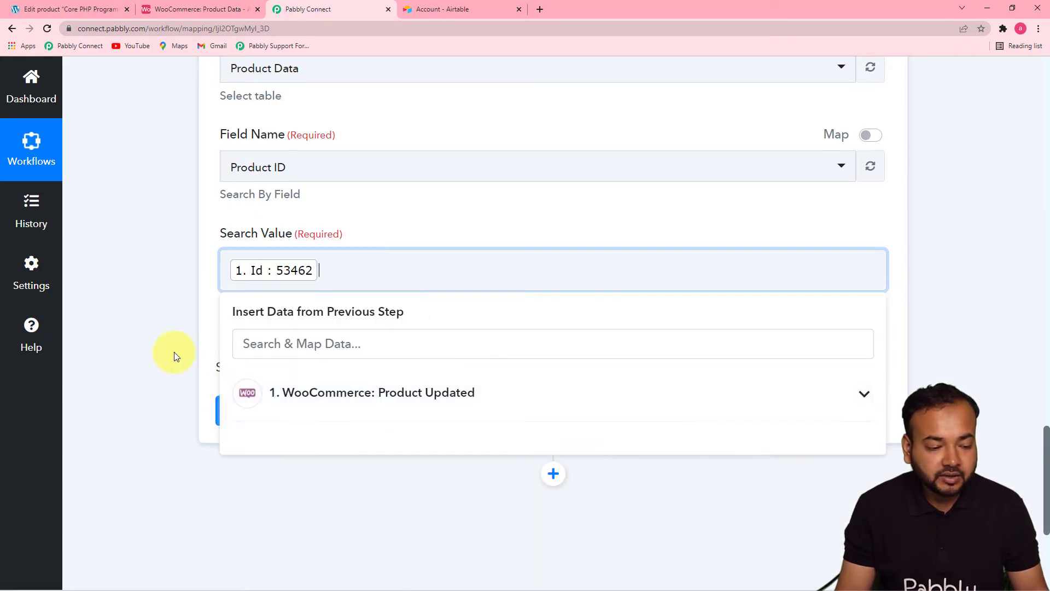
- Save the Search Record action, send its test request and review the record fields in the response
click(174, 352)
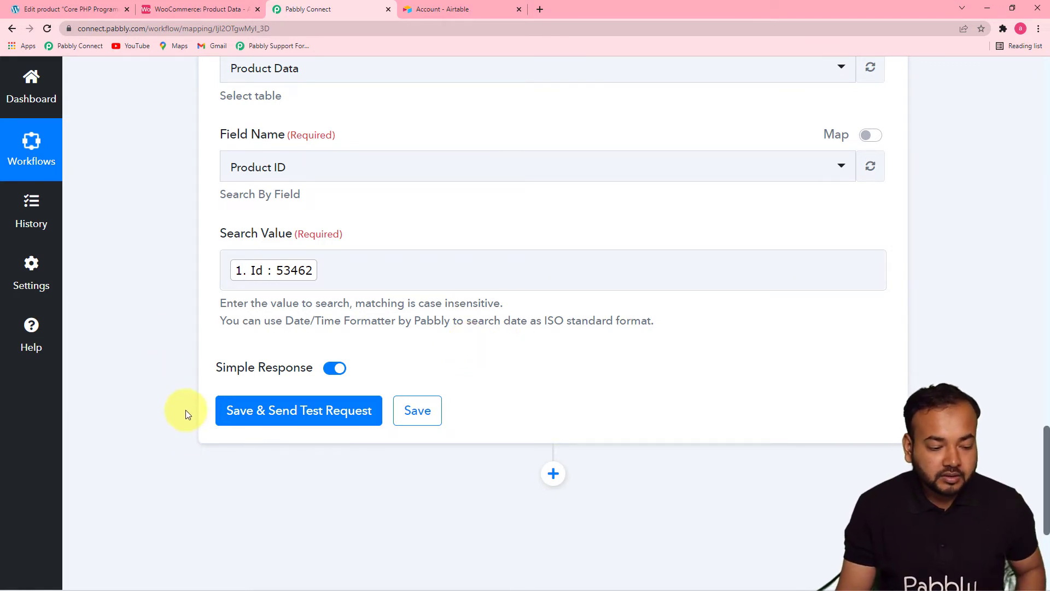
click(247, 422)
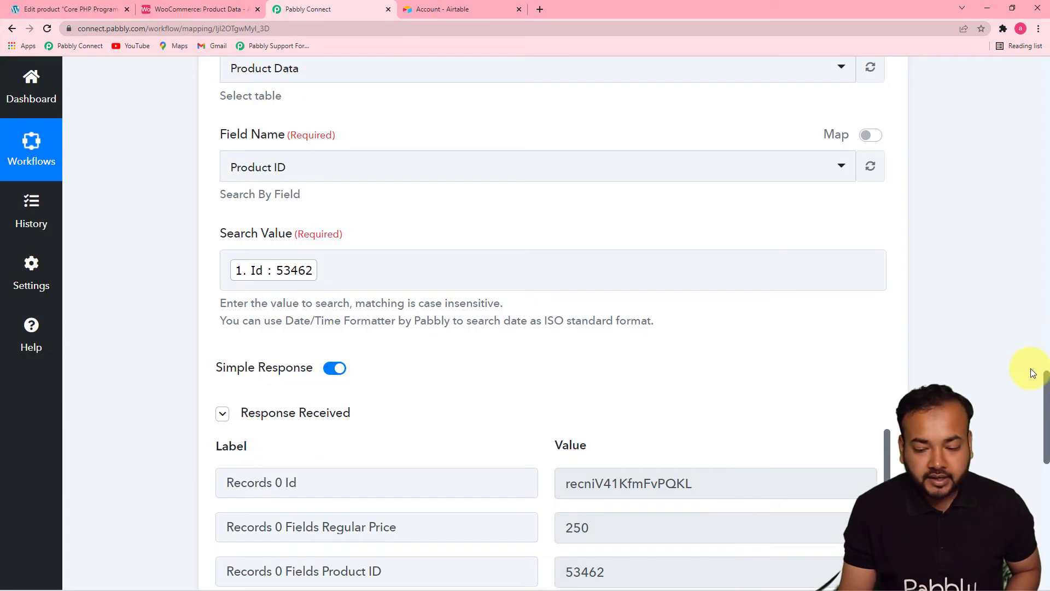
scroll(1046, 388, down, 1)
drag(1046, 389, 1048, 438)
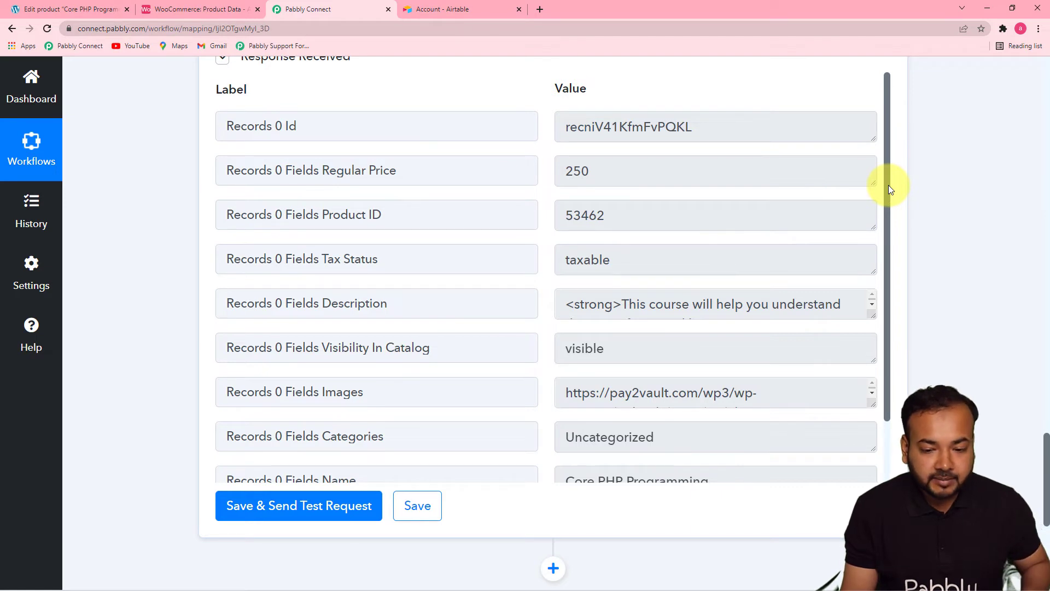
drag(888, 185, 886, 217)
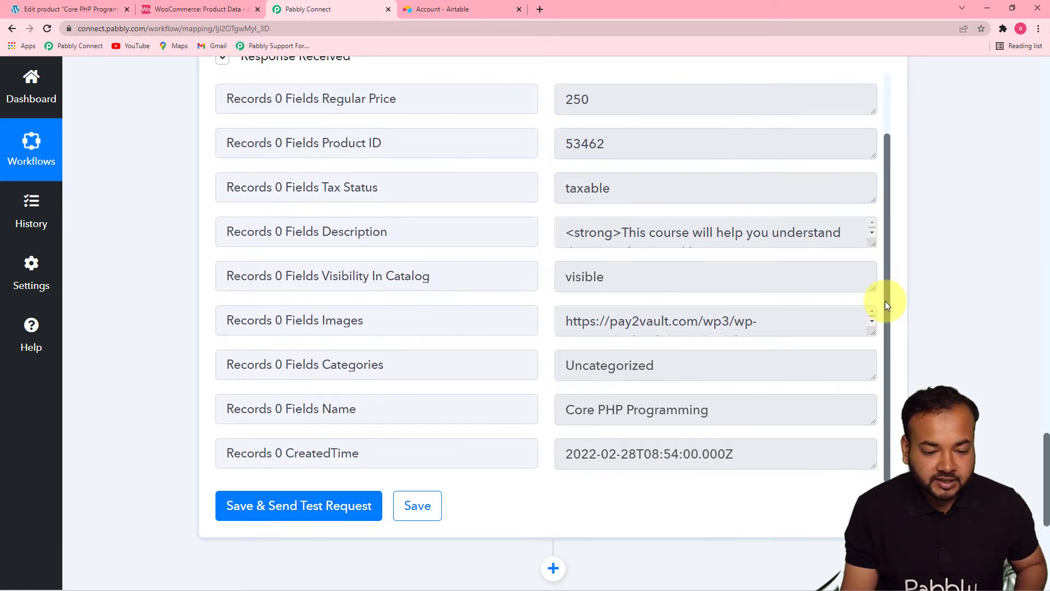
drag(885, 288, 886, 173)
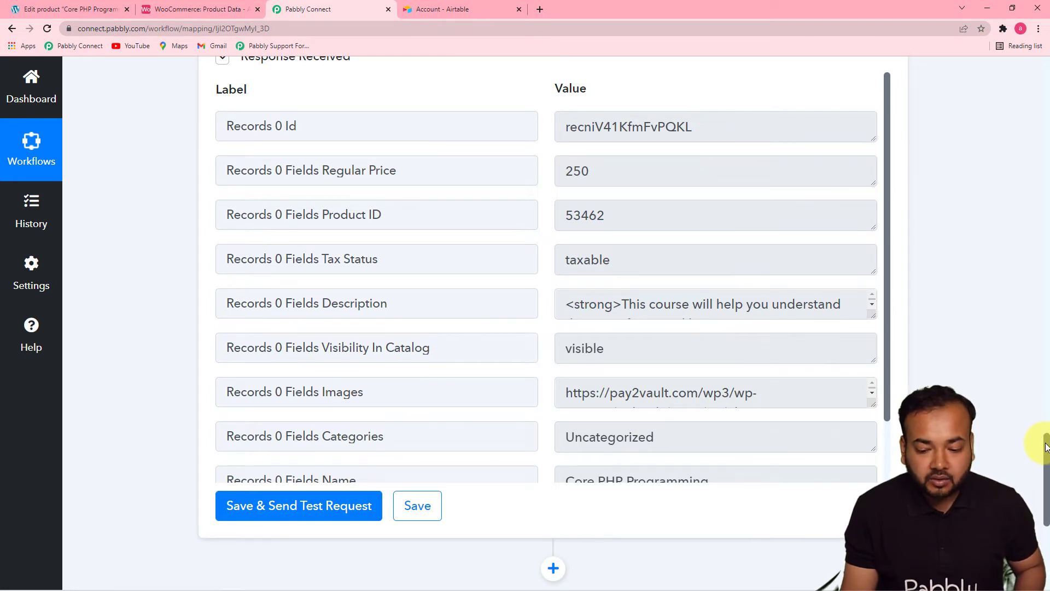
- Add another action step after Search Record and choose Airtable as its app
scroll(1046, 447, down, 6)
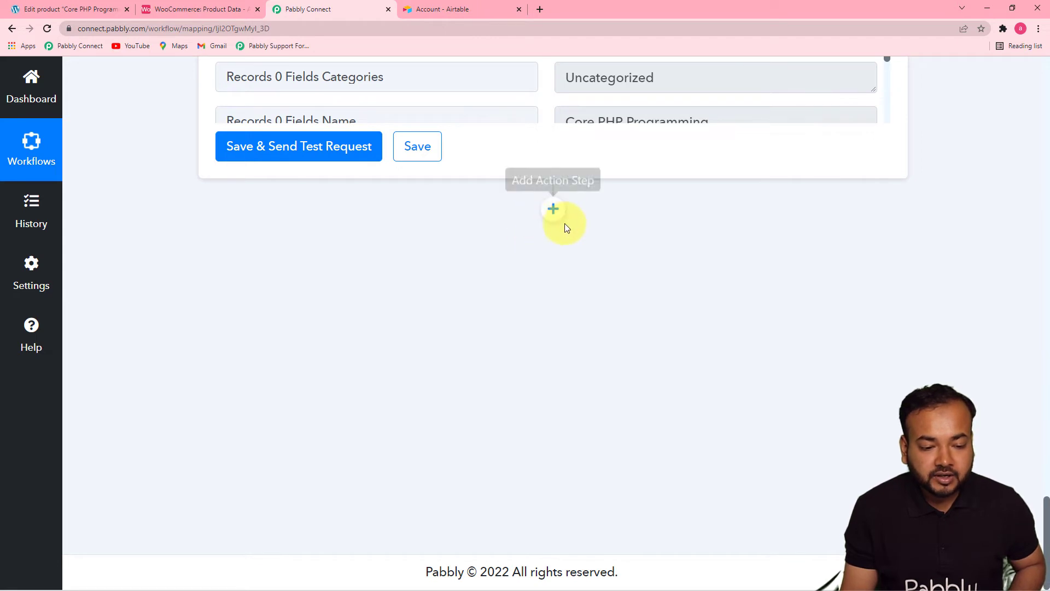
click(553, 208)
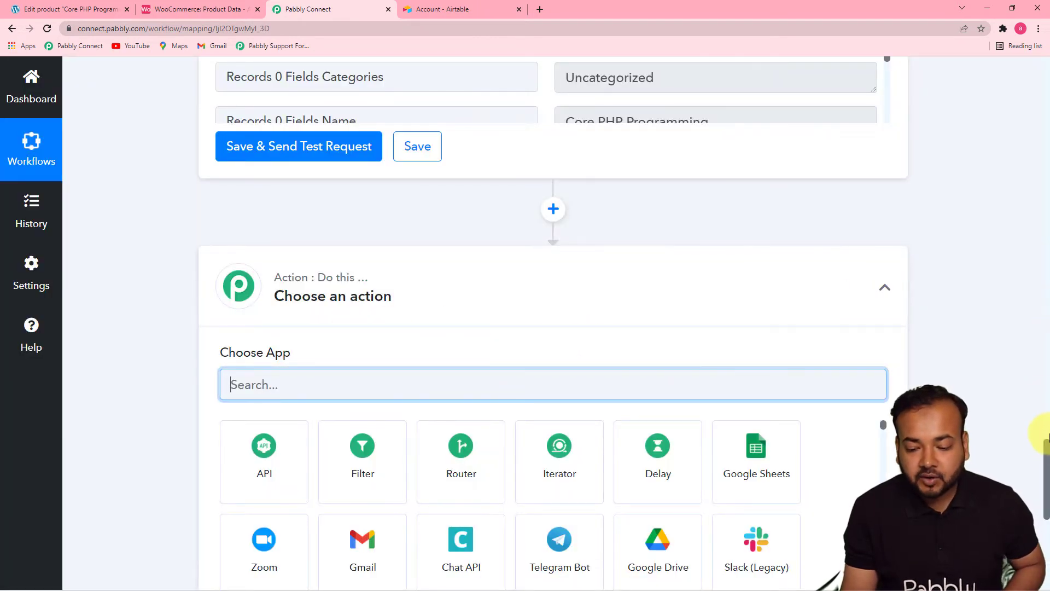
scroll(1044, 438, down, 4)
text(a)
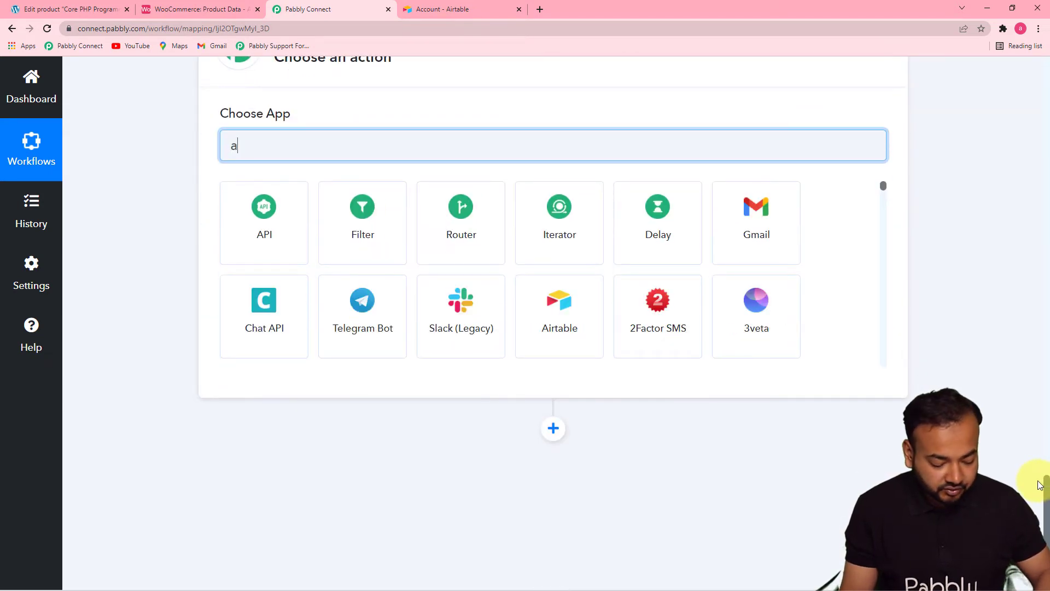
text(ir)
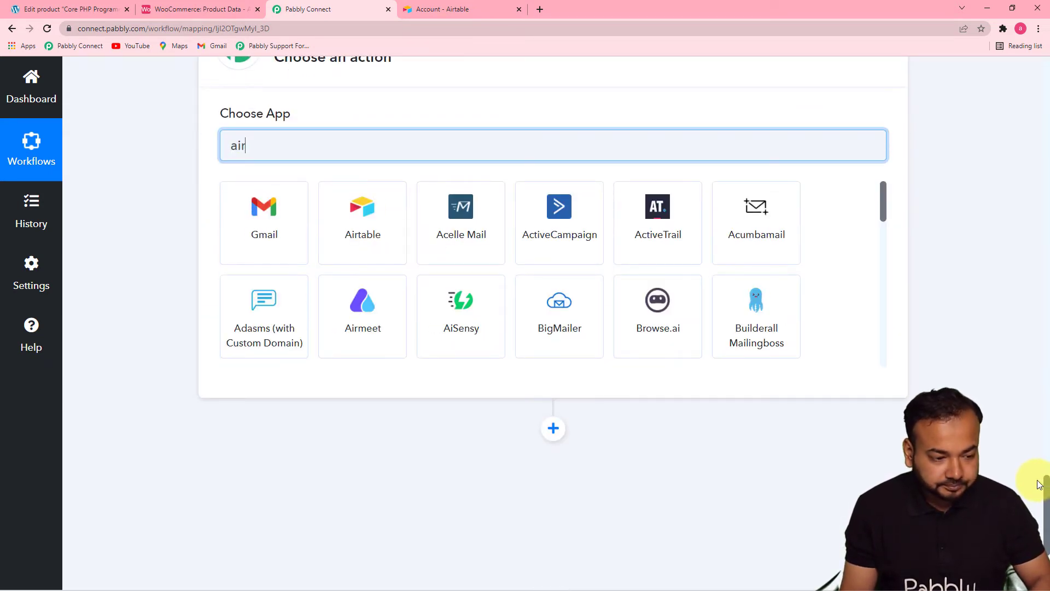
text(t)
click(255, 225)
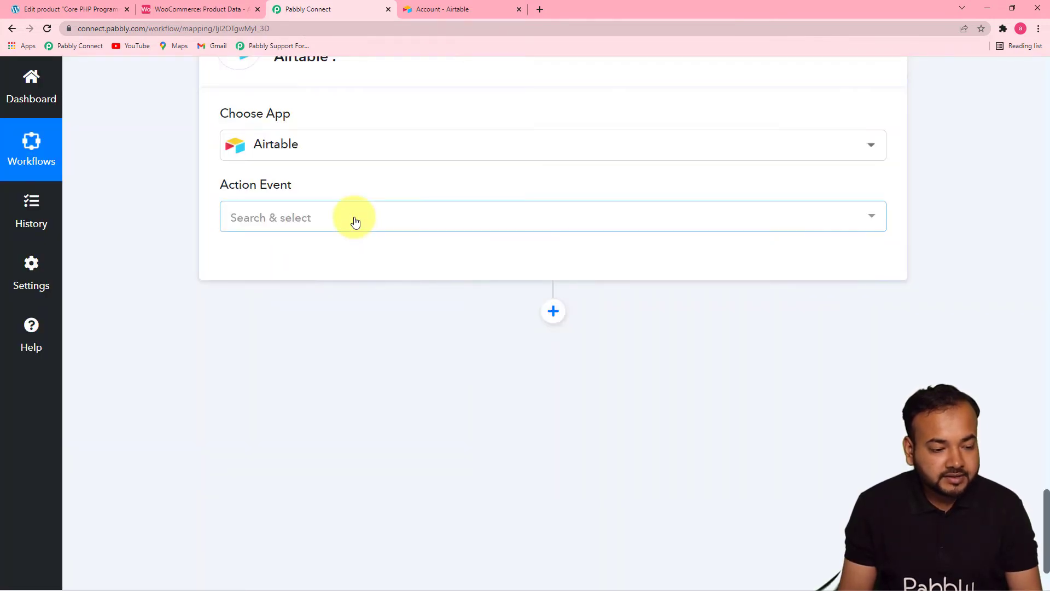
- Set the action event to Update Record and connect it with the existing connection Airtable #34
click(355, 220)
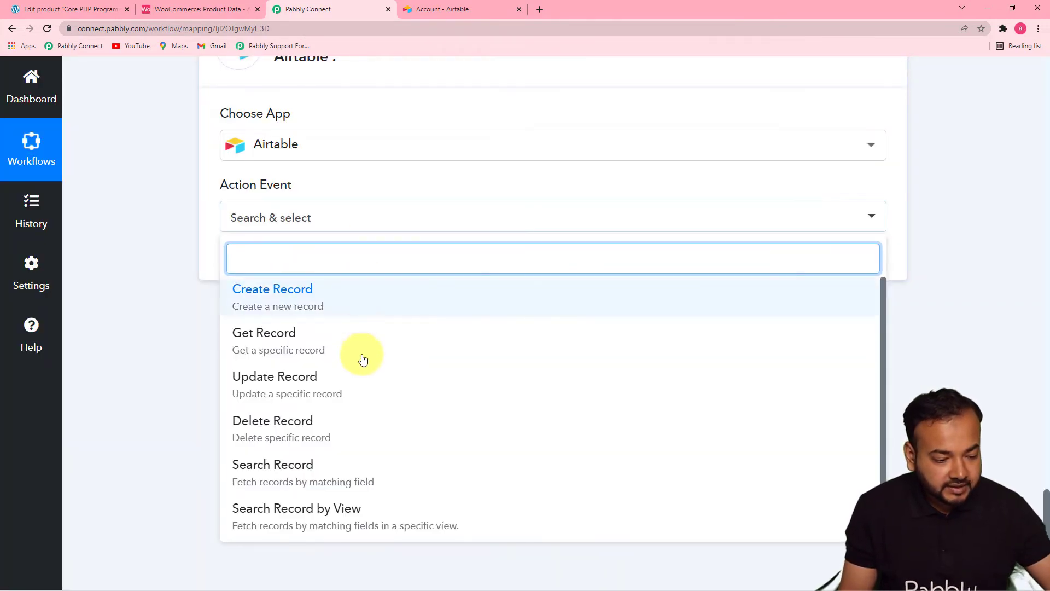
click(290, 400)
click(248, 277)
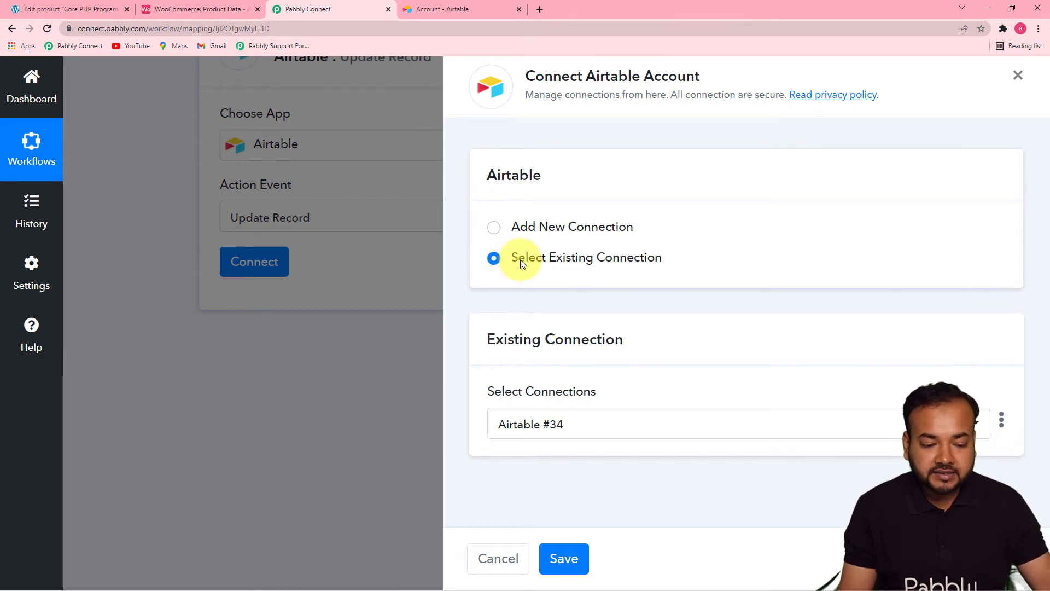
click(563, 558)
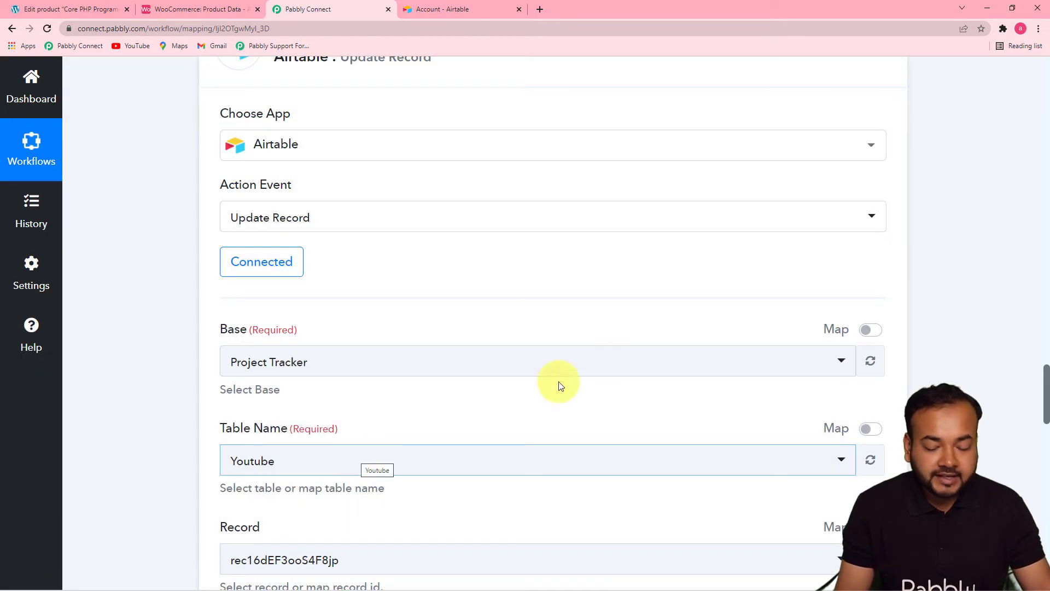
- Select WooCommerce as the base and Product Data as the table for the Update Record action
drag(1048, 373, 1045, 419)
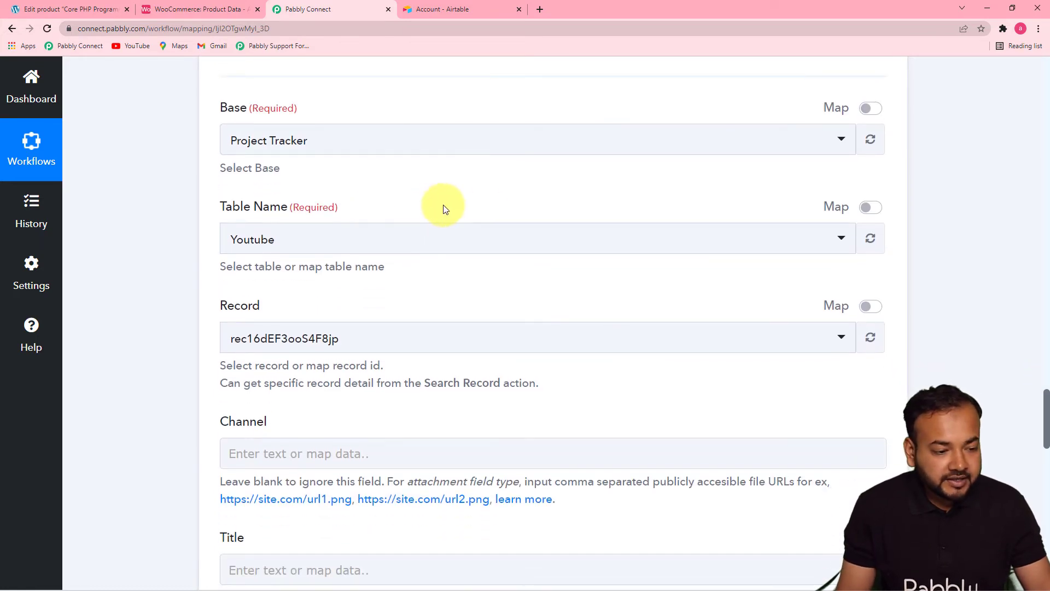
click(326, 151)
text(woo)
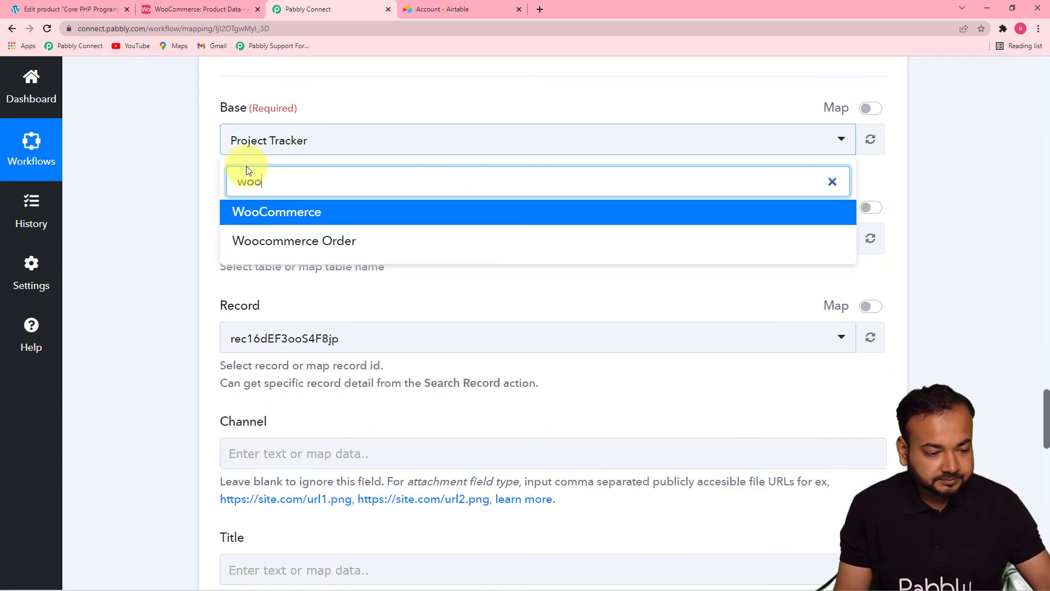
click(235, 215)
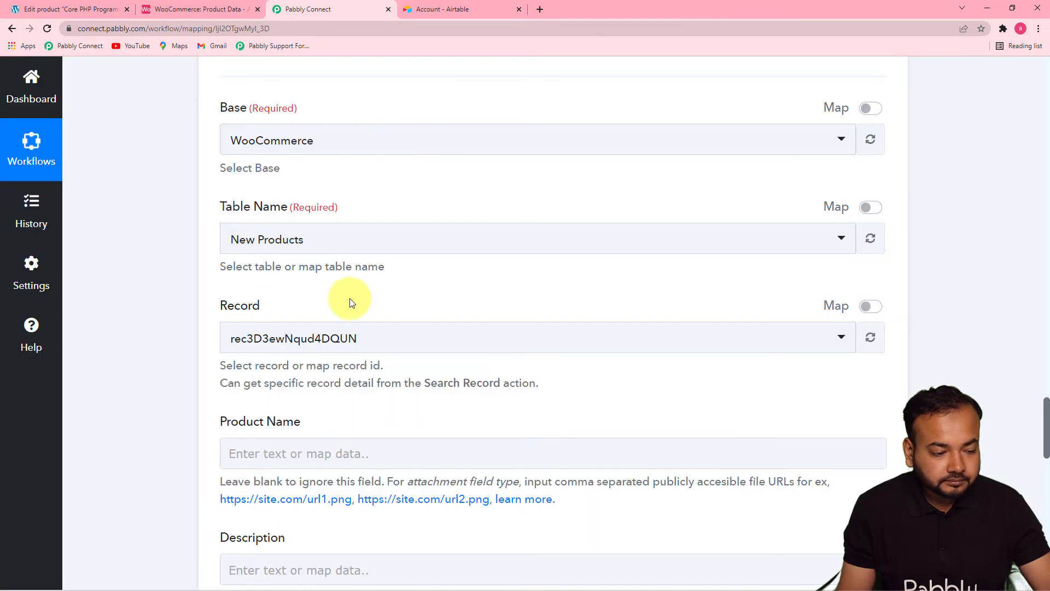
click(398, 252)
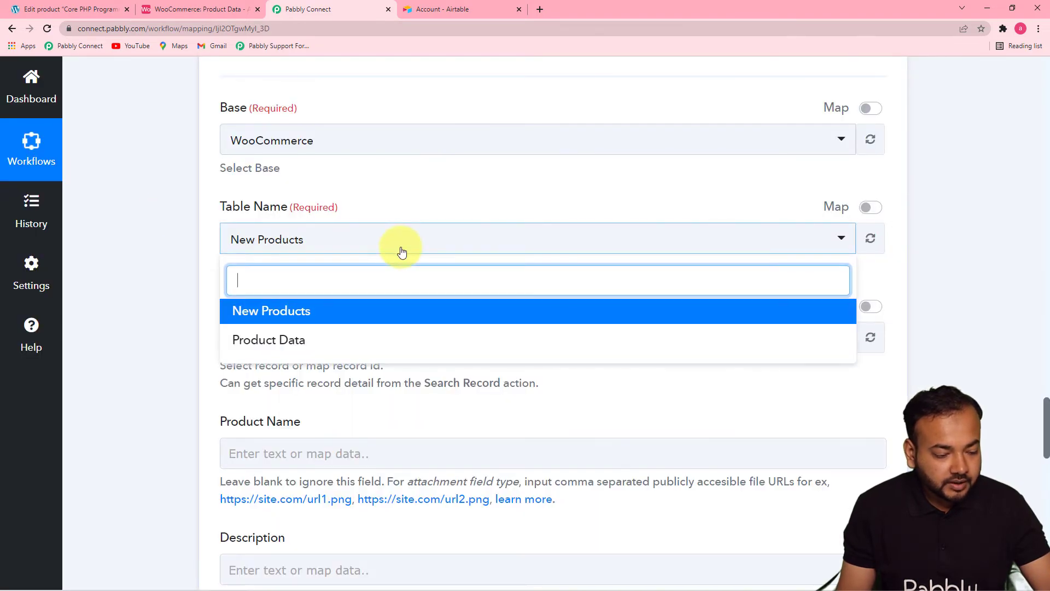
click(264, 340)
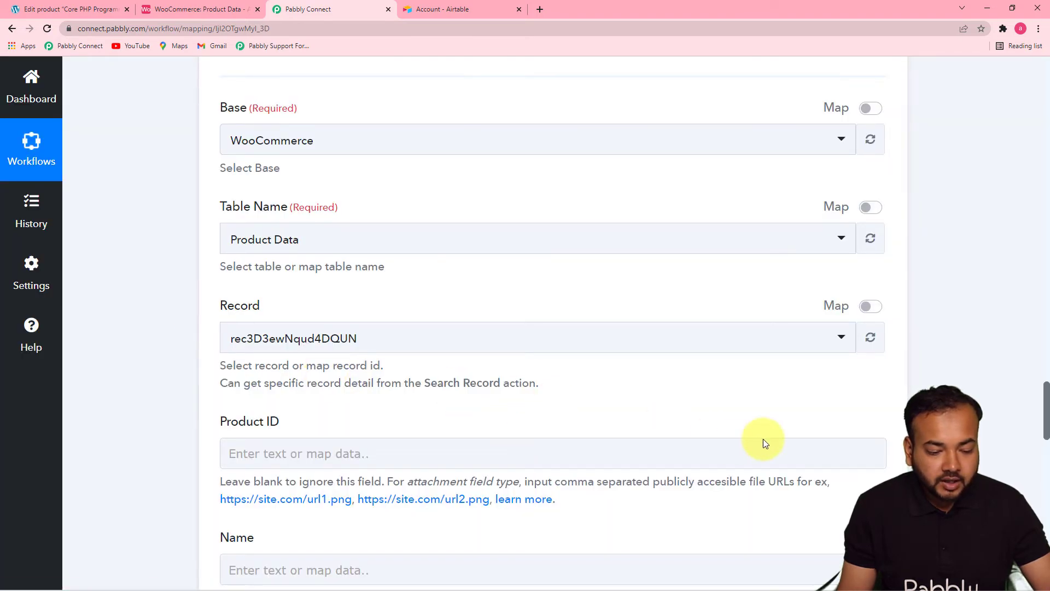
- Check the Update Record fields and the record Id in the Search Record response
scroll(1044, 398, down, 3)
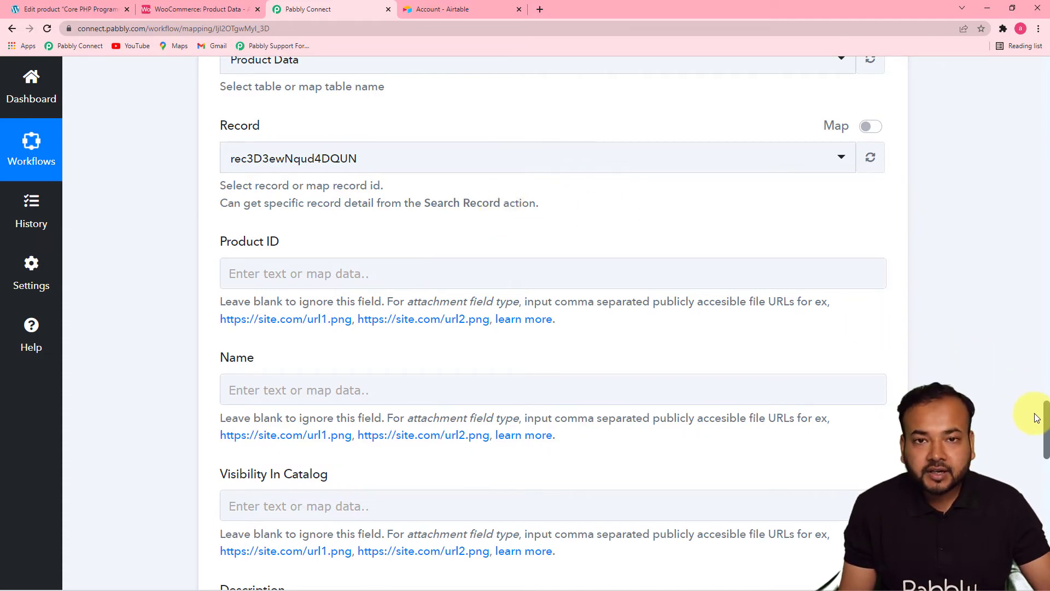
drag(1038, 422, 1027, 311)
scroll(1027, 295, up, 4)
scroll(1026, 298, down, 4)
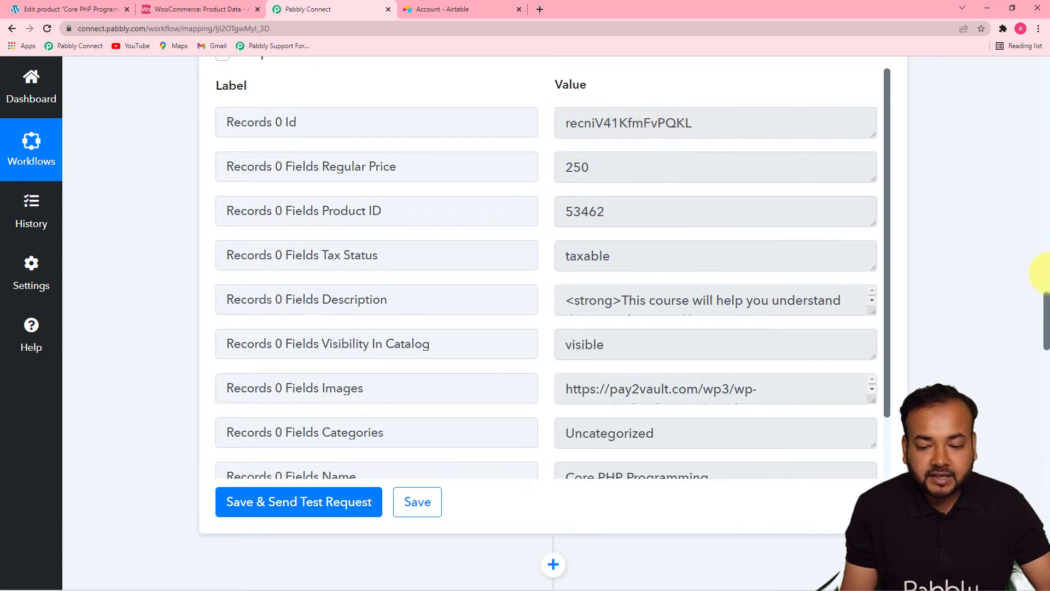
drag(1043, 304, 1035, 411)
scroll(889, 375, up, 1)
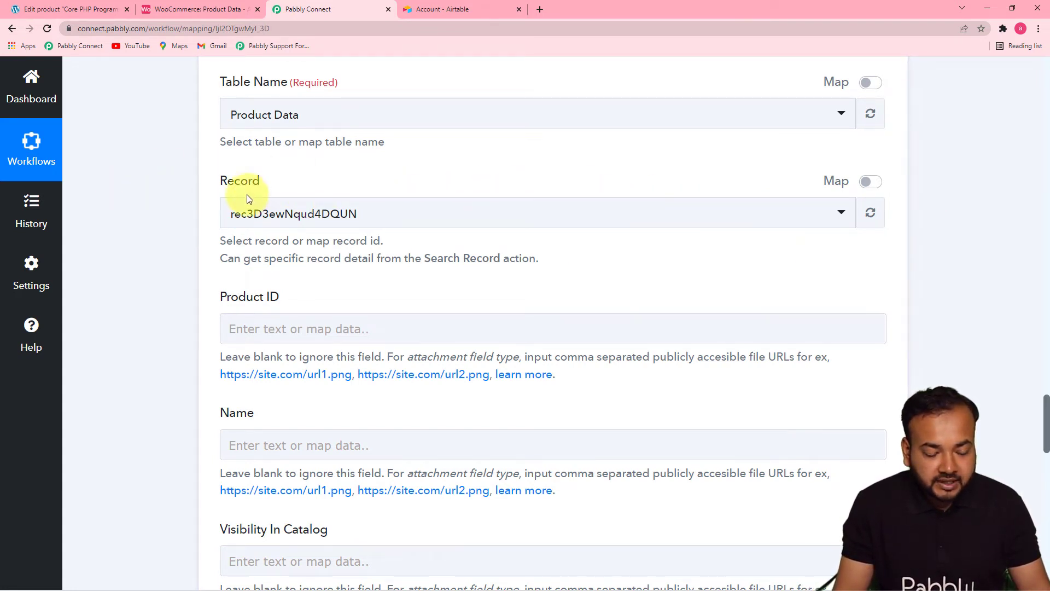
- Enable mapping for the Record field and replace its value with Records 0 Id from Airtable: Search Record
click(878, 184)
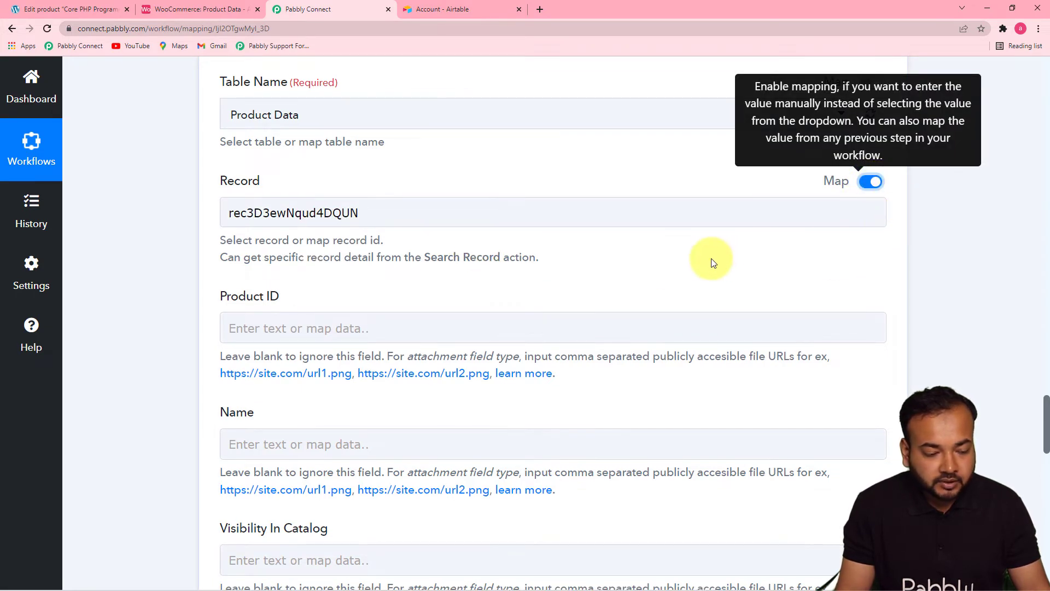
click(447, 218)
key(BackSpace)
click(403, 290)
scroll(1044, 406, down, 1)
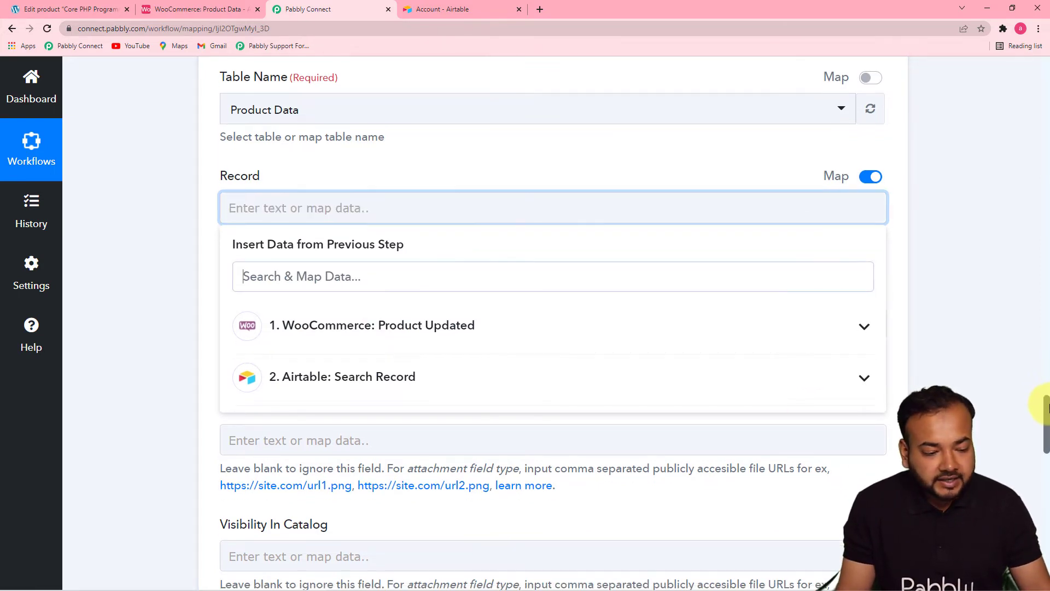
drag(1044, 406, 1041, 423)
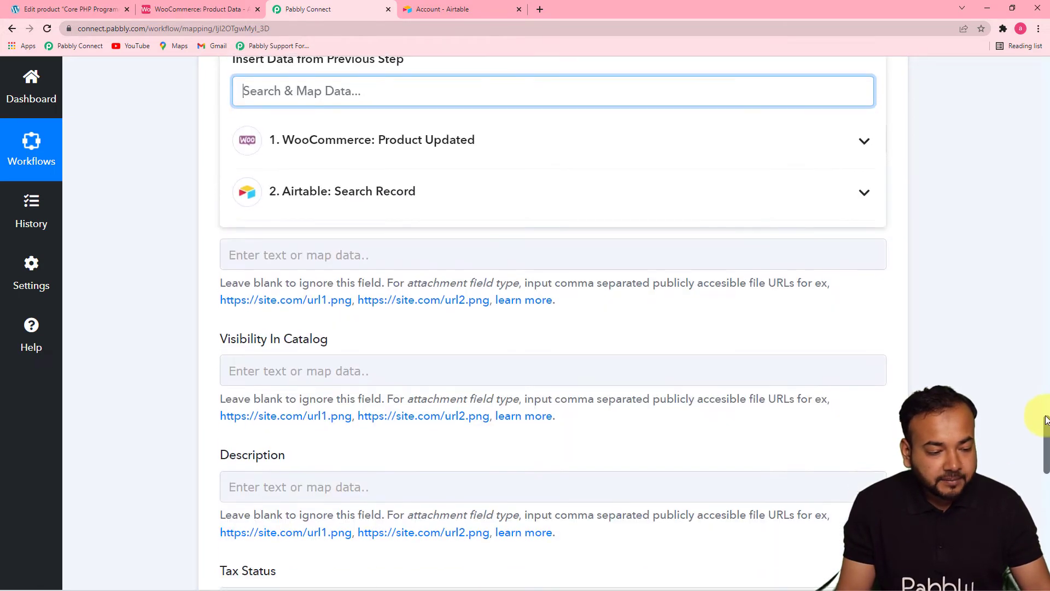
click(411, 202)
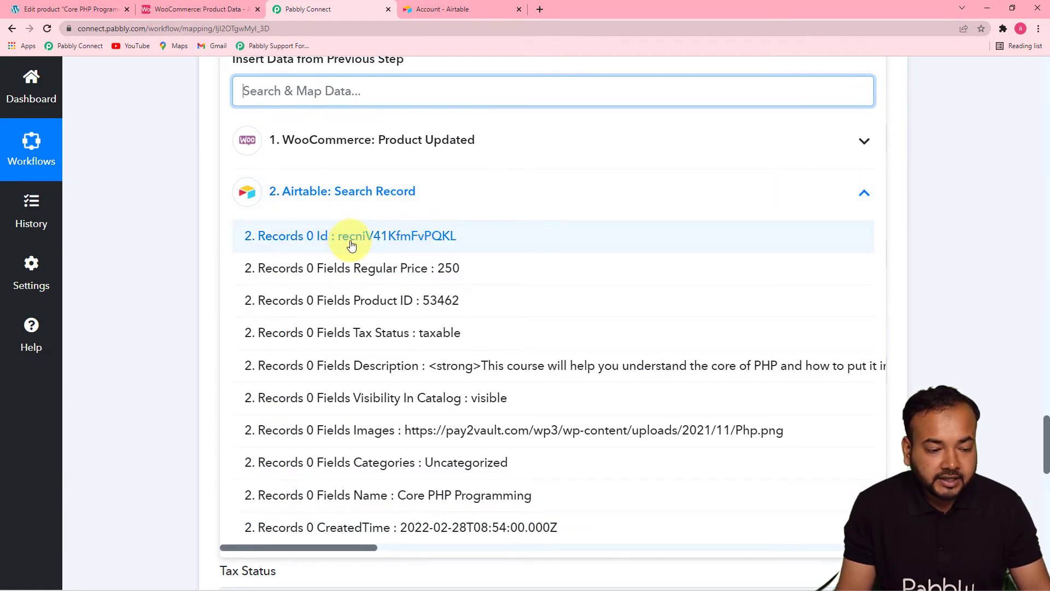
click(352, 241)
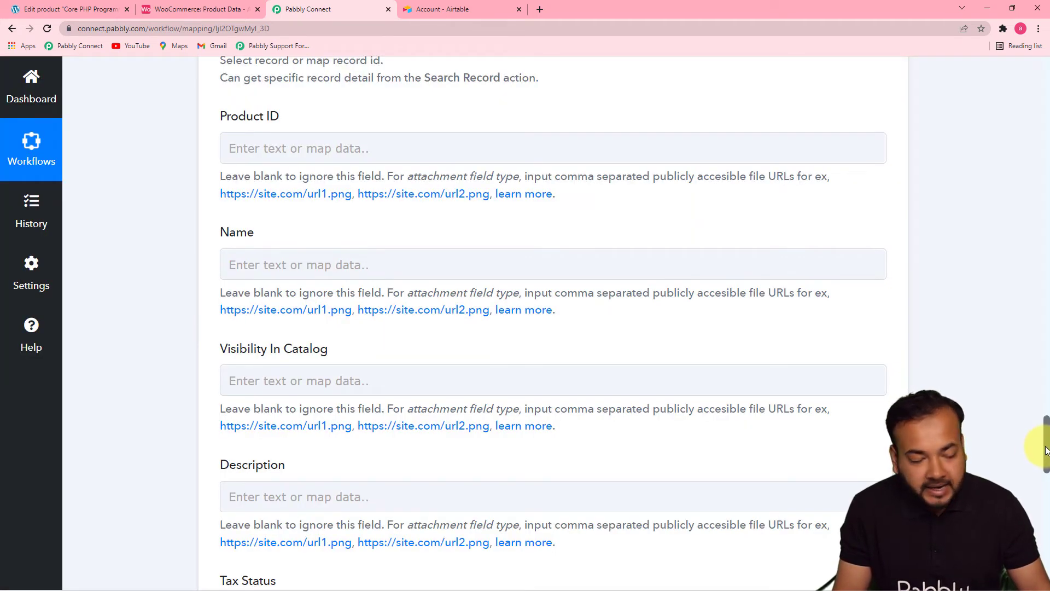
- Review the remaining Update Record fields and compare them with the Product Data columns in Airtable, through to Images
drag(1046, 449, 1046, 442)
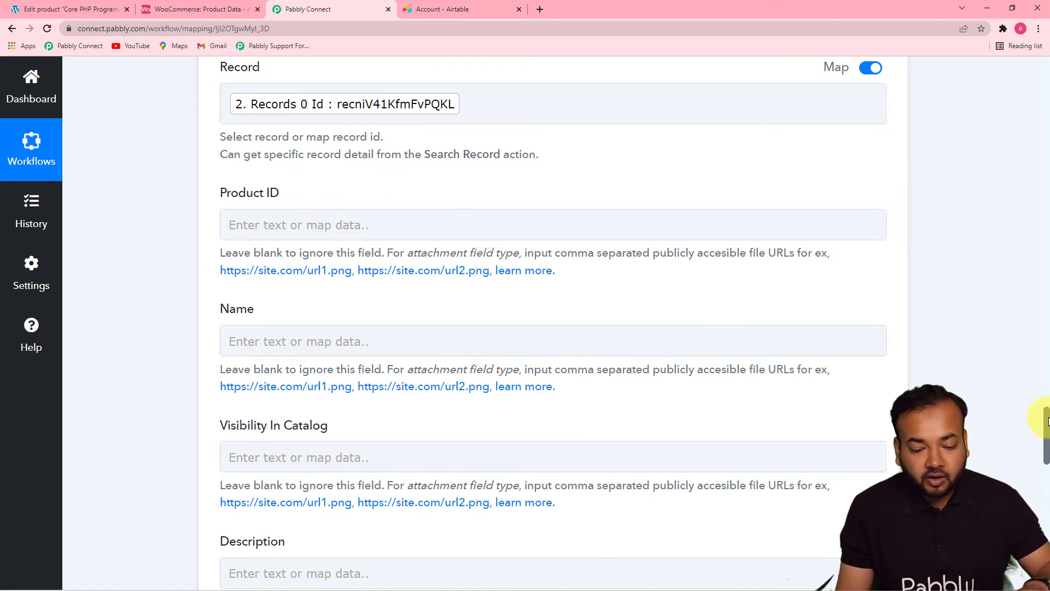
drag(1047, 423, 1047, 480)
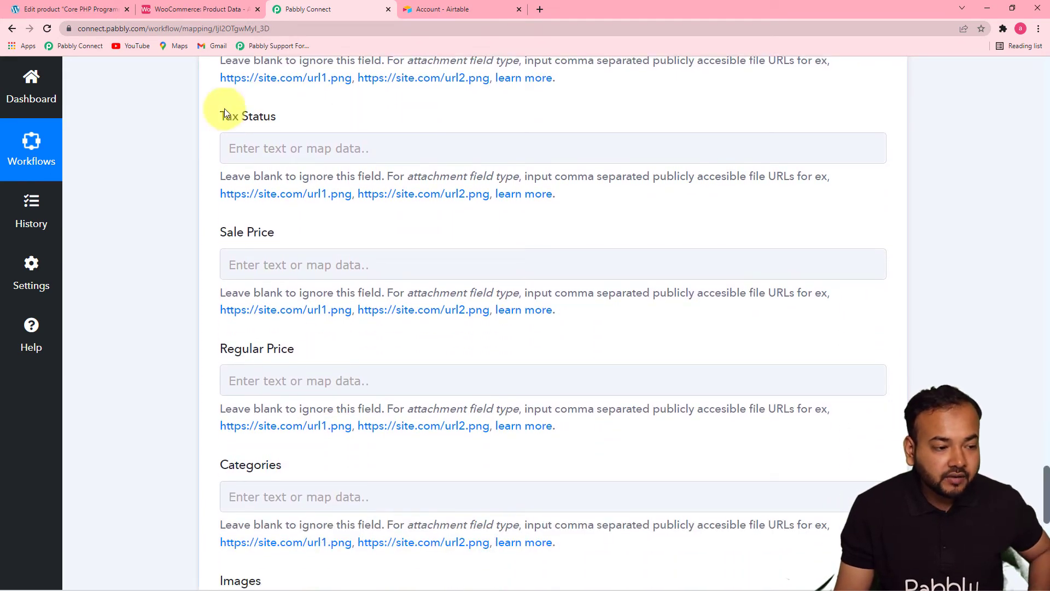
click(188, 15)
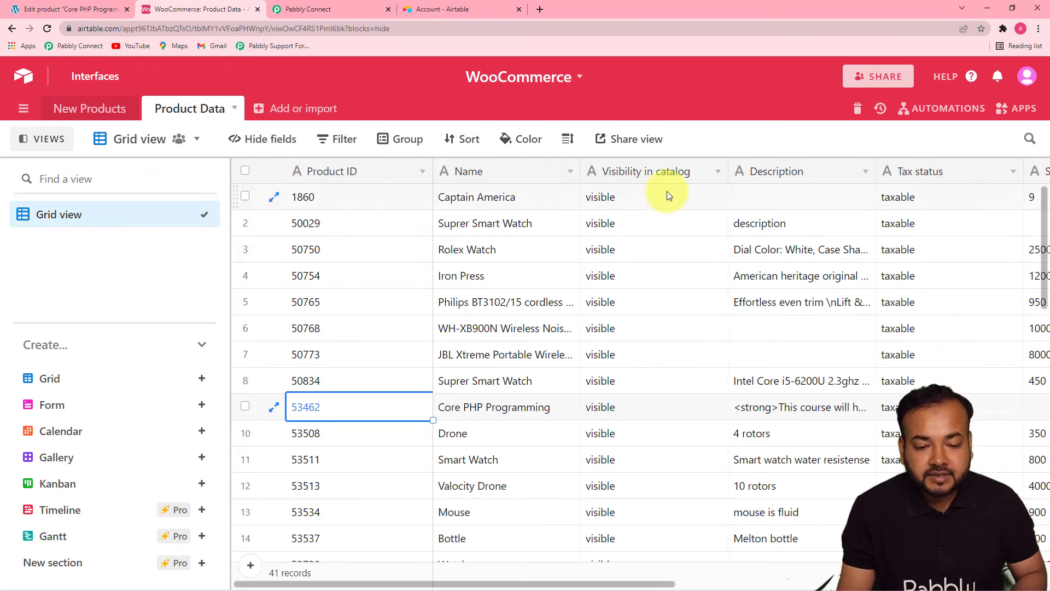
key(Right)
key(Right)
key(Right)
key(Right)
key(Right)
key(Right)
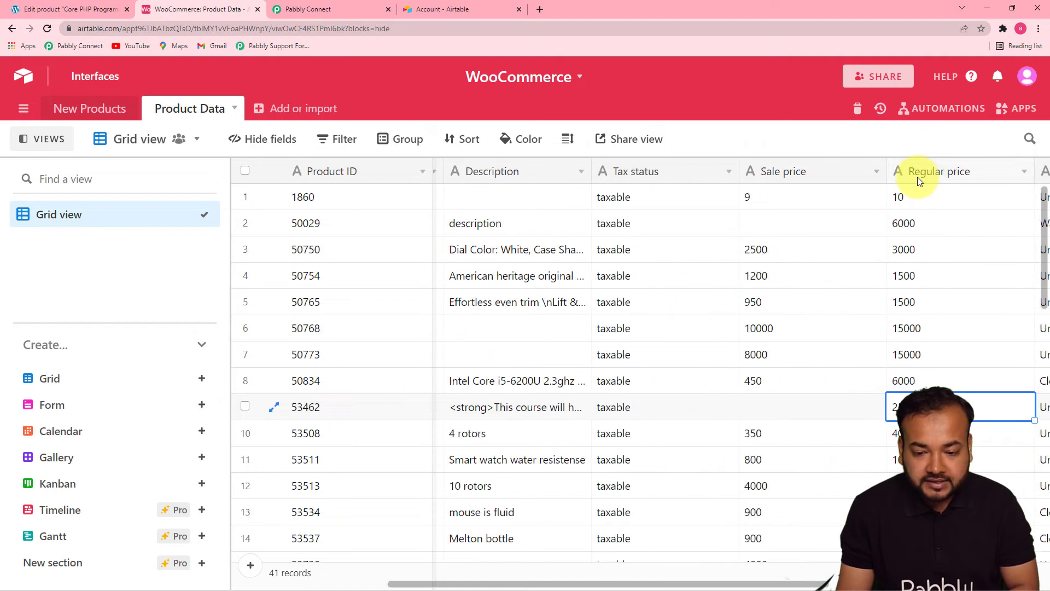
key(Right)
key(Right)
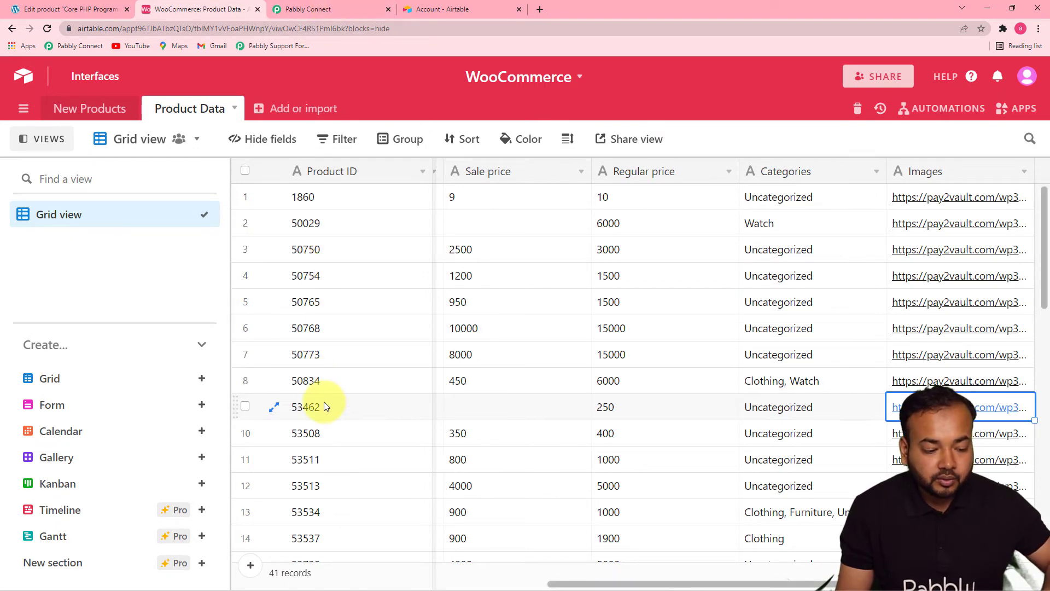
- Return to the Update Record action in Pabbly Connect and map the Product ID field to Id from WooCommerce: Product Updated
click(323, 10)
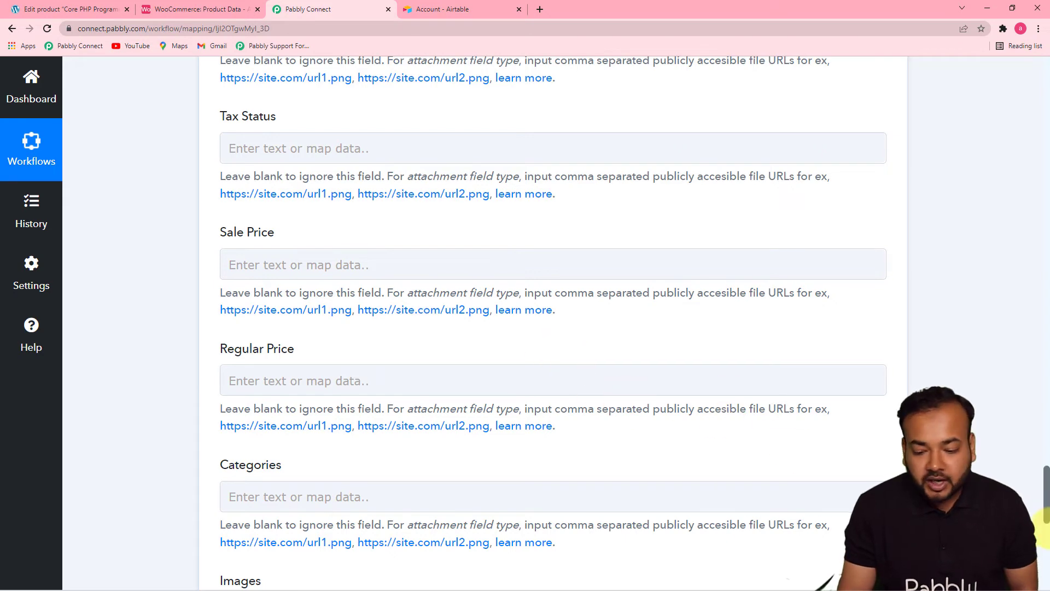
drag(1047, 515, 1048, 465)
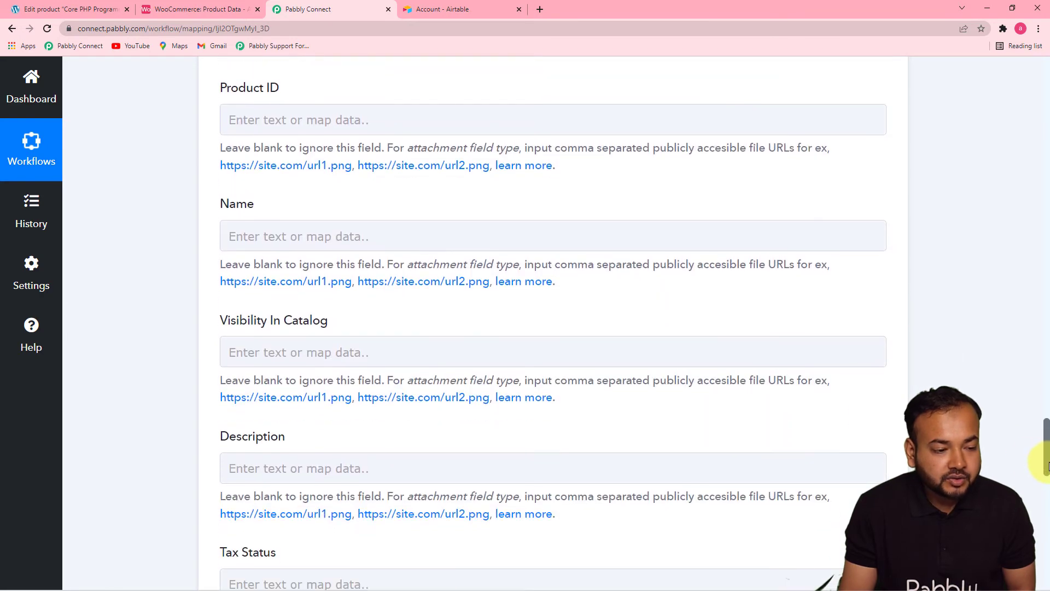
click(411, 117)
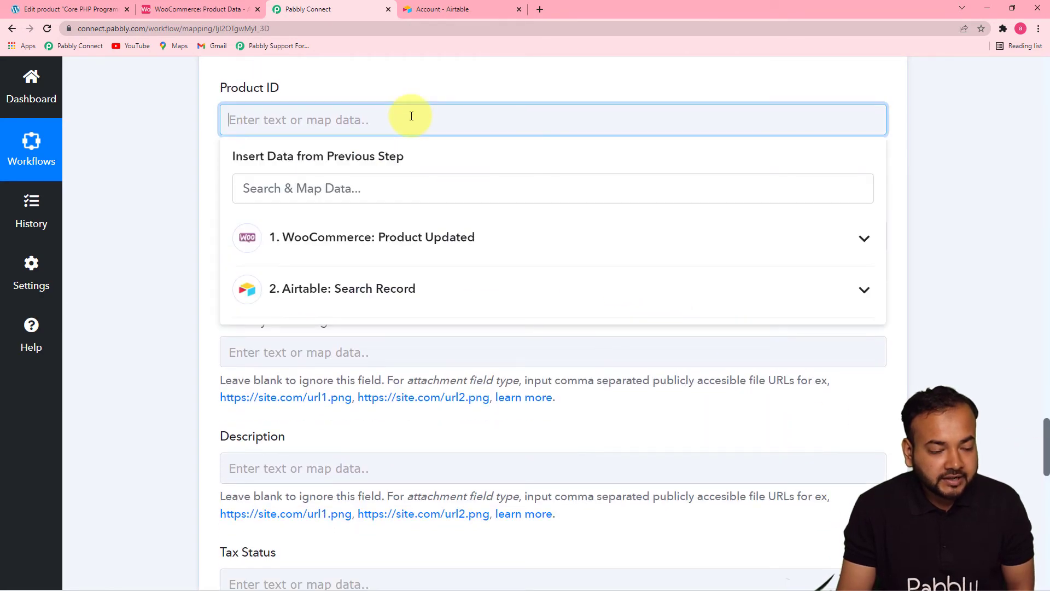
click(381, 248)
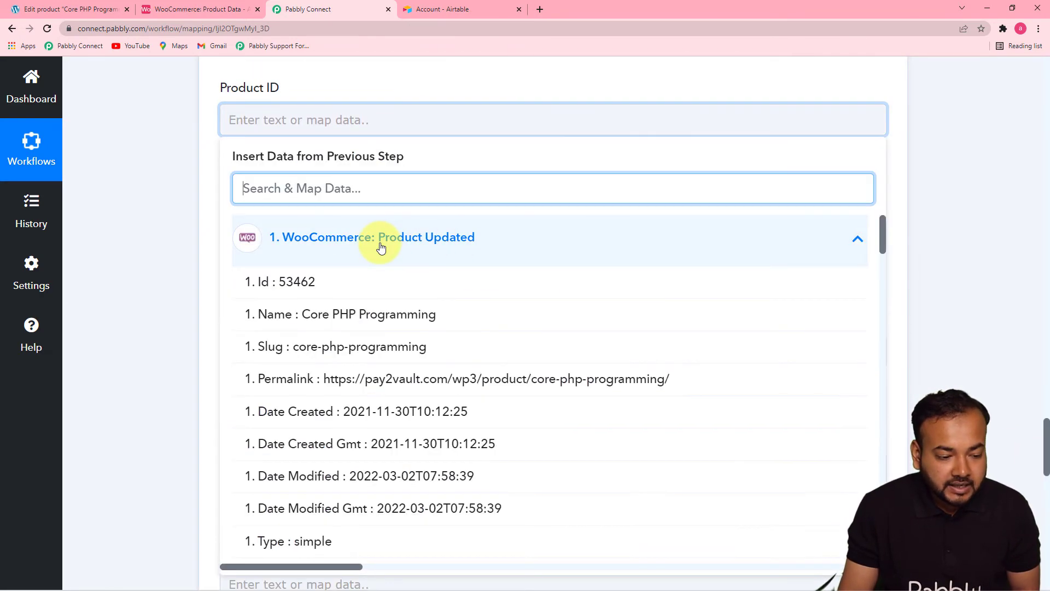
click(304, 283)
click(167, 215)
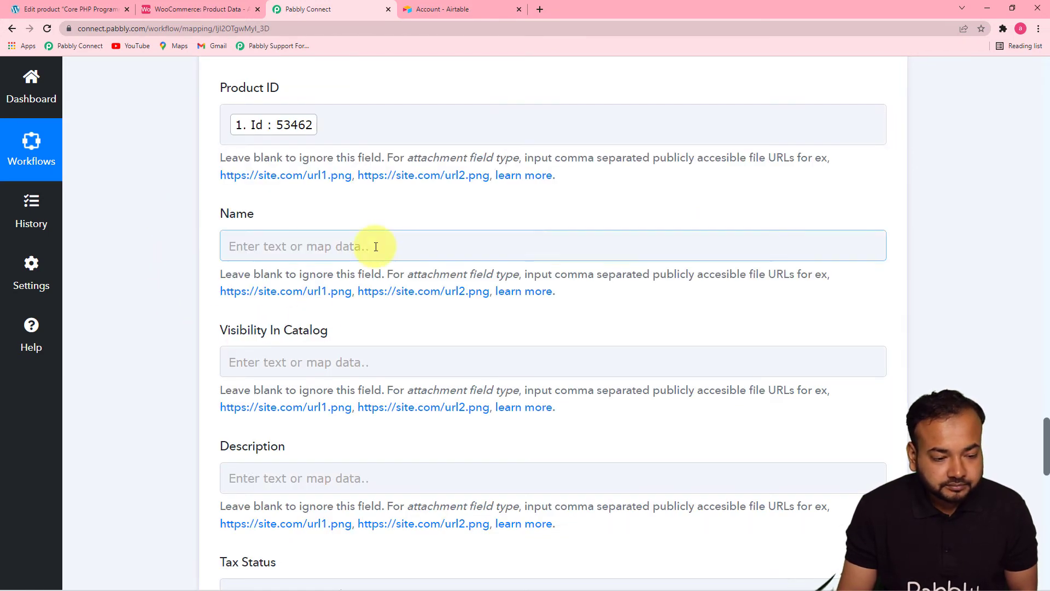
- Map the Name field of the Update Record action to Name from WooCommerce: Product Updated
drag(1047, 442, 1046, 451)
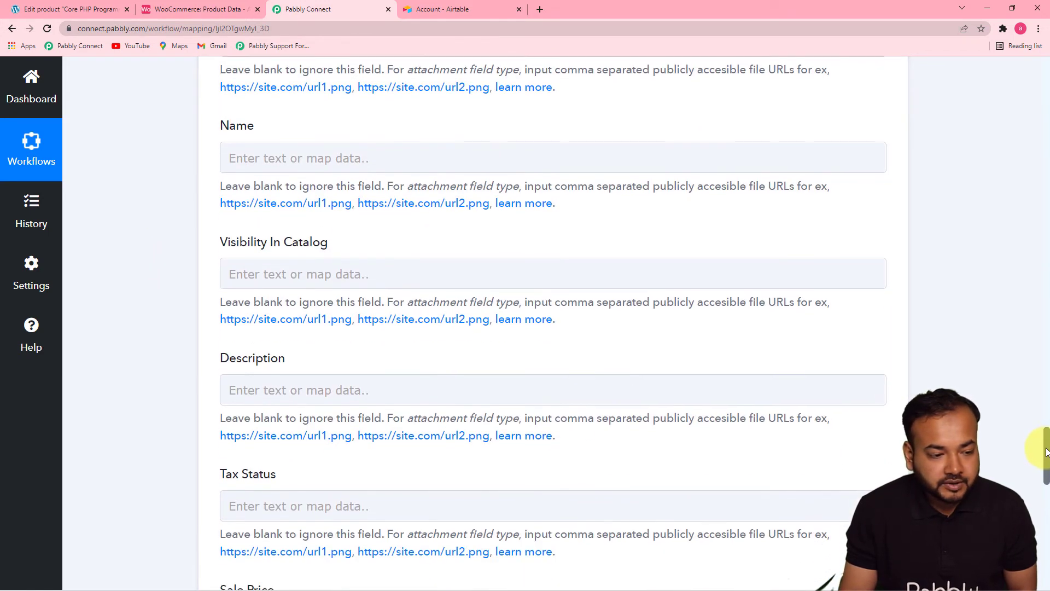
click(459, 156)
click(413, 273)
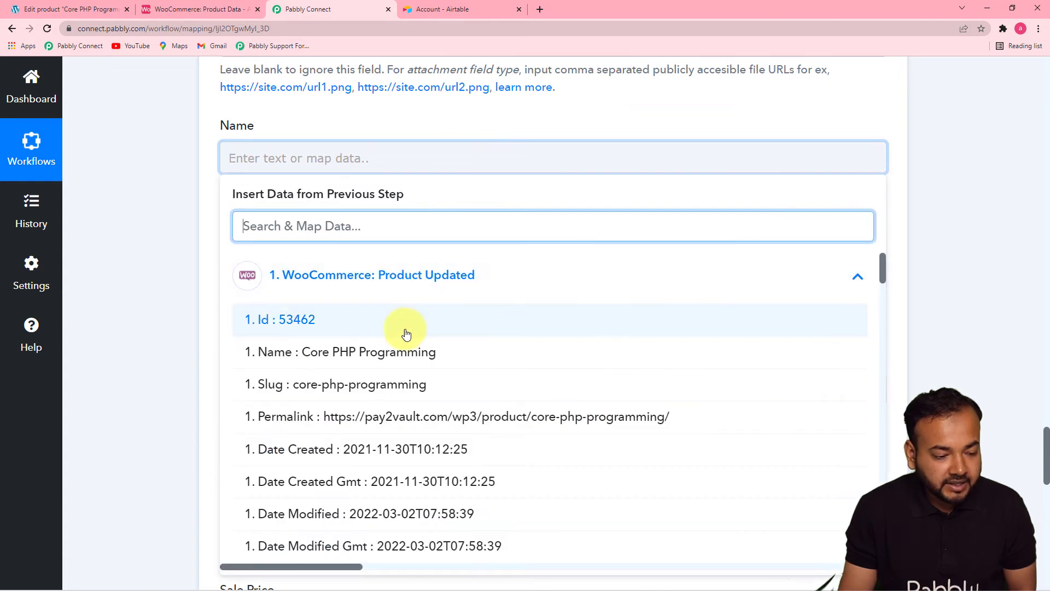
click(375, 346)
click(182, 270)
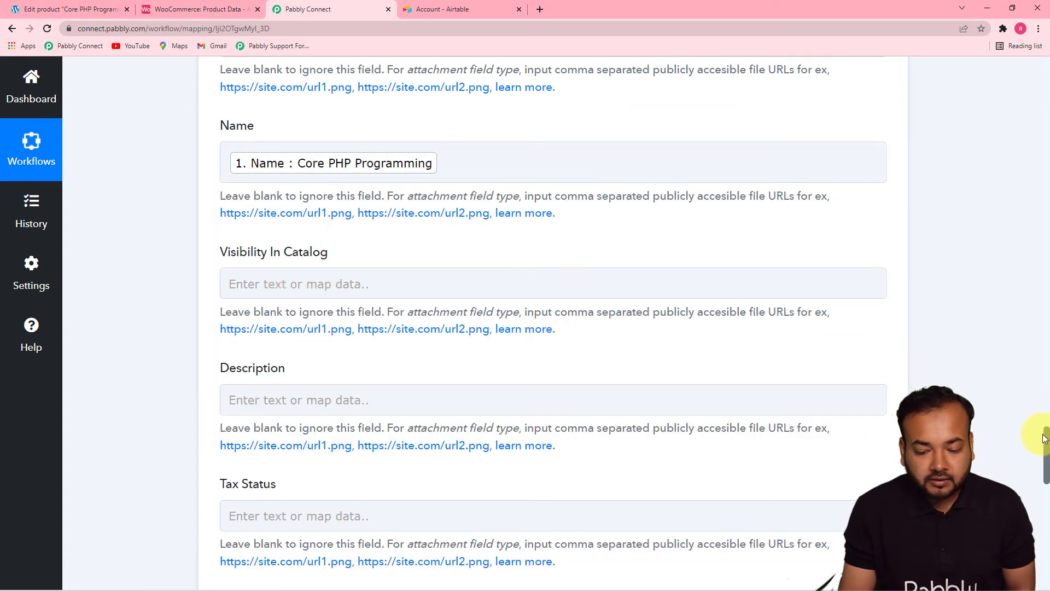
- Map the Visibility In Catalog field to Catalog Visibility from WooCommerce: Product Updated
drag(1041, 433, 1041, 439)
click(507, 289)
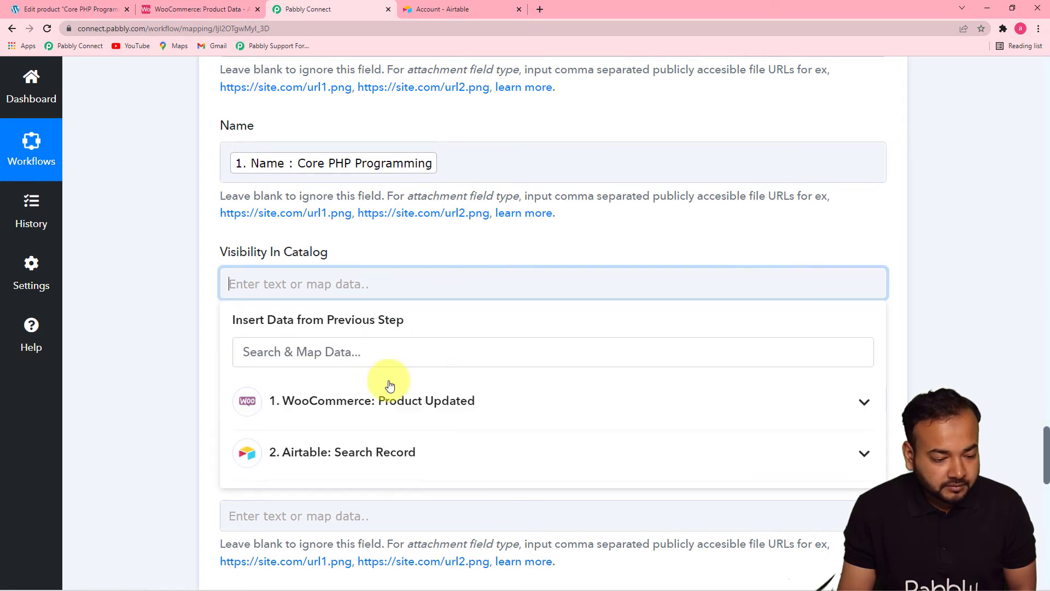
click(387, 393)
drag(884, 386, 885, 407)
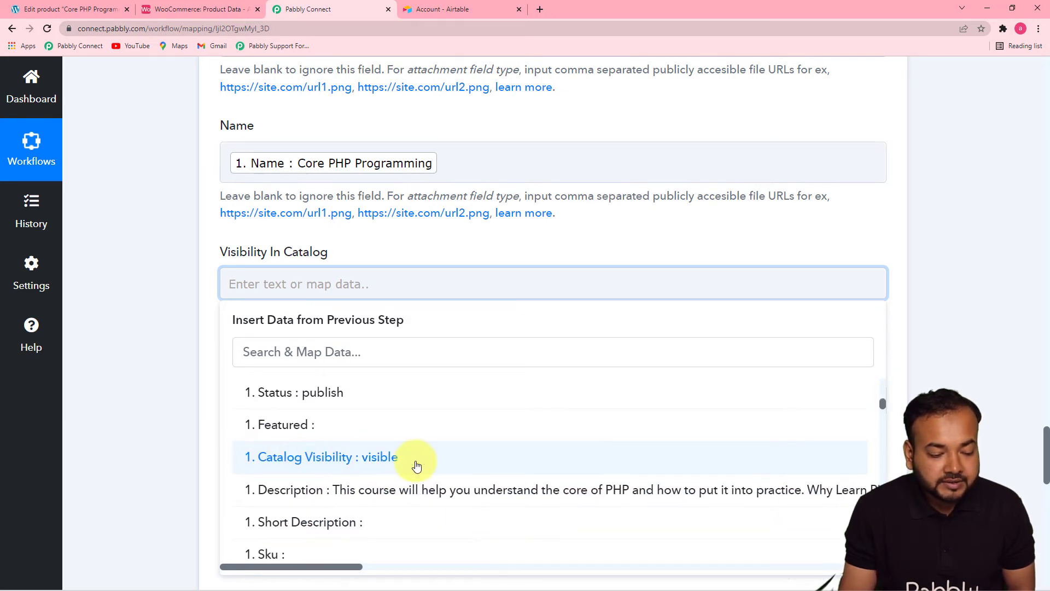
click(416, 464)
click(155, 359)
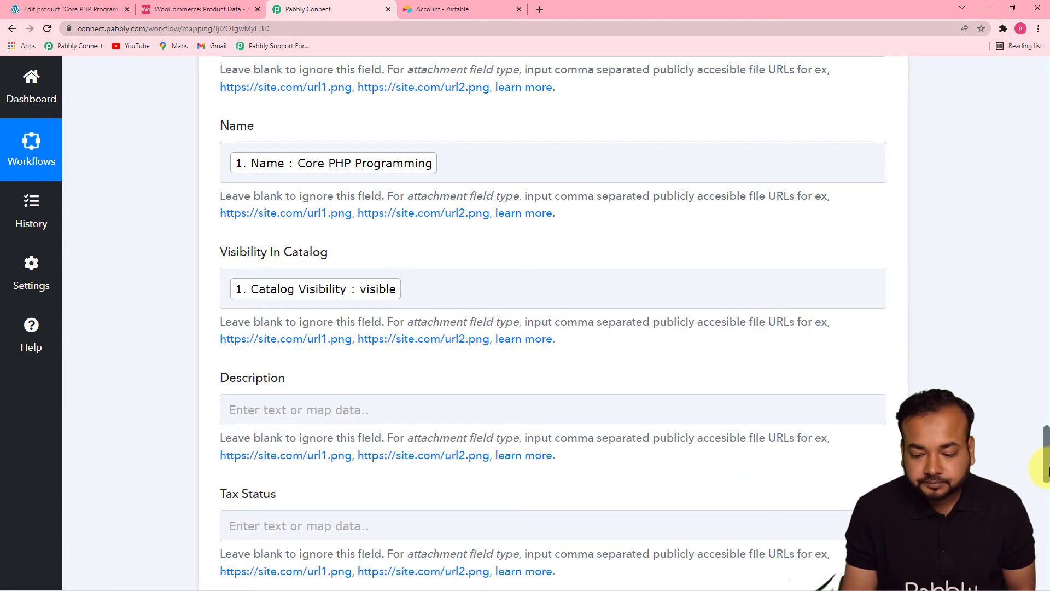
- Map the Description field to the full Description value from WooCommerce: Product Updated
drag(1046, 445, 1046, 476)
click(412, 96)
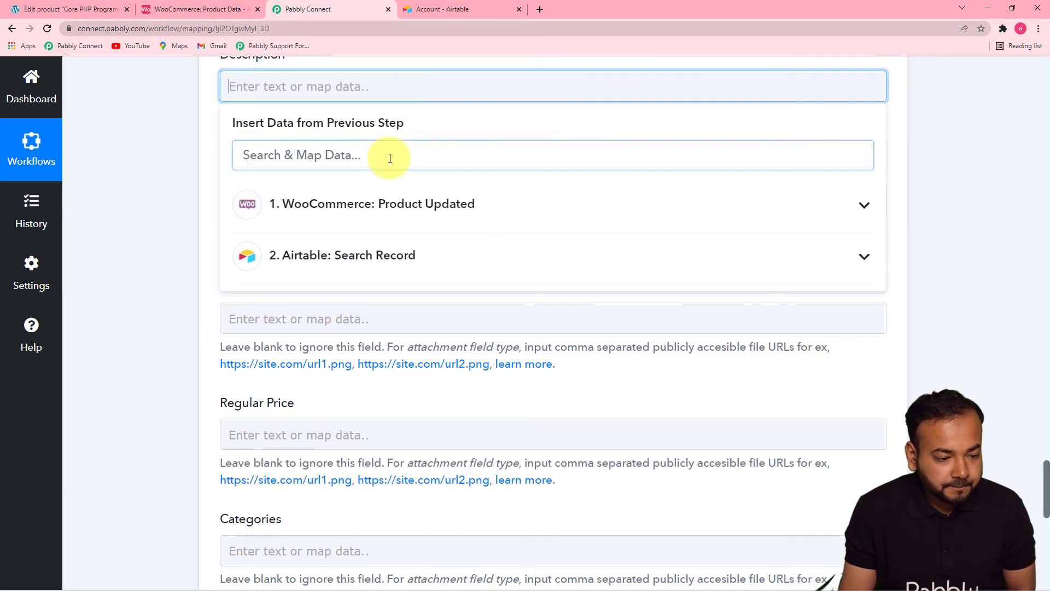
click(376, 203)
drag(884, 213, 875, 241)
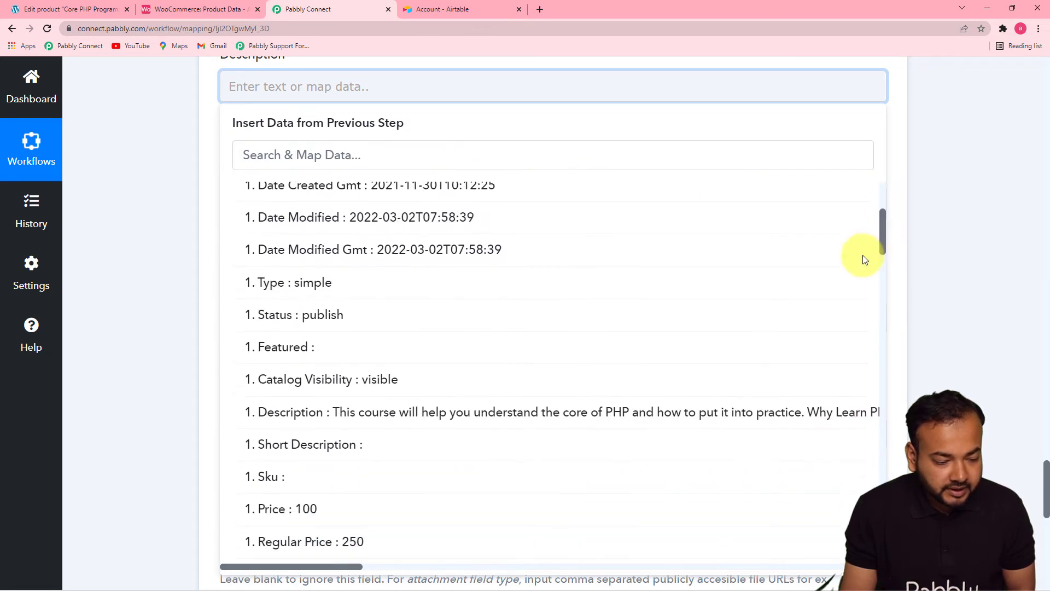
click(586, 409)
click(172, 279)
- Map the Sale Price field to Sale Price from WooCommerce: Product Updated and check the Sale price column for product 53462 in Airtable
click(346, 286)
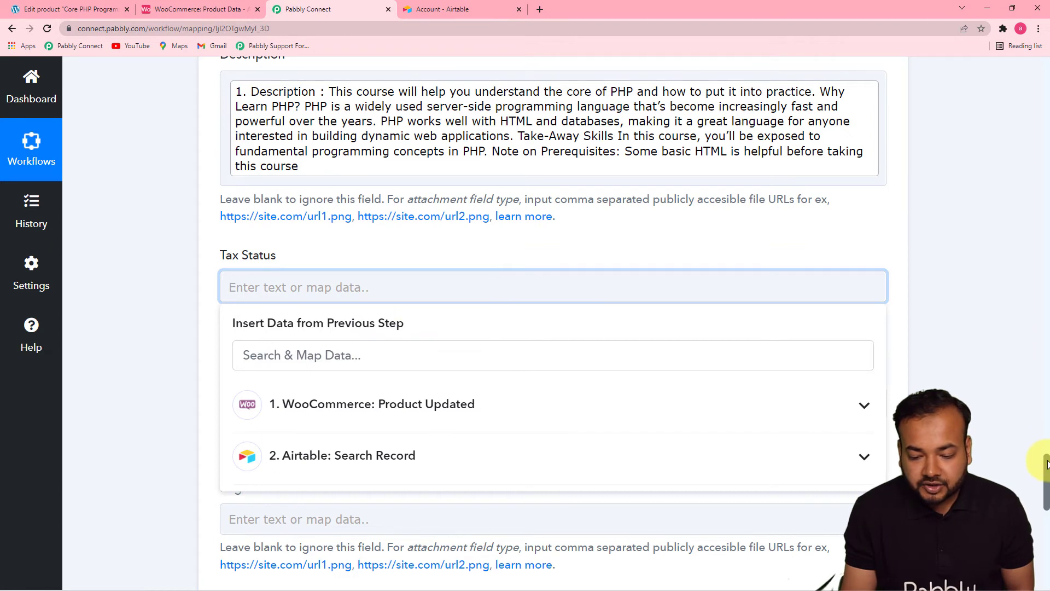
scroll(1040, 476, down, 5)
click(446, 159)
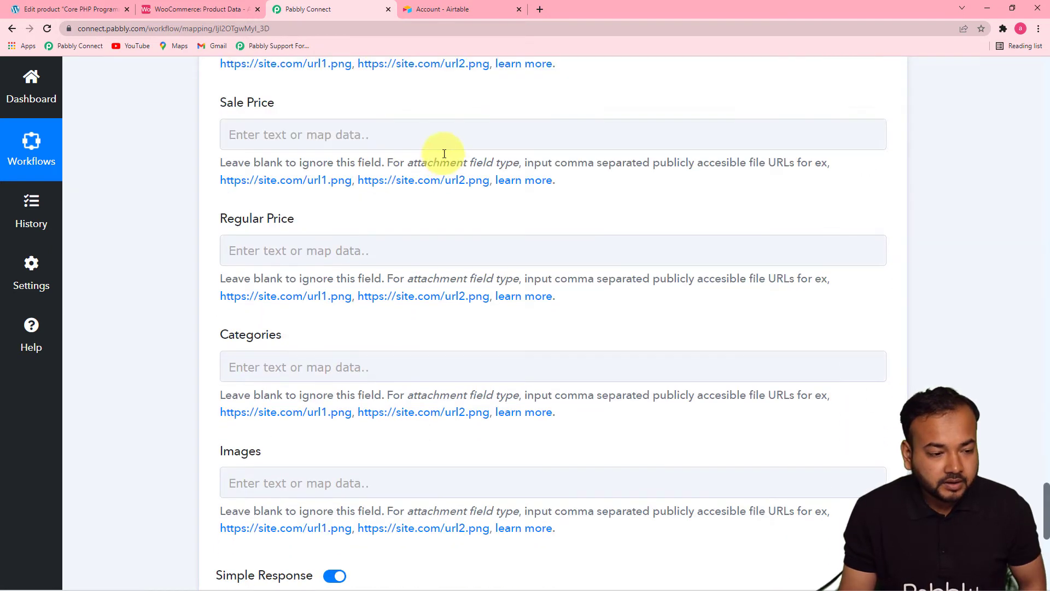
click(369, 135)
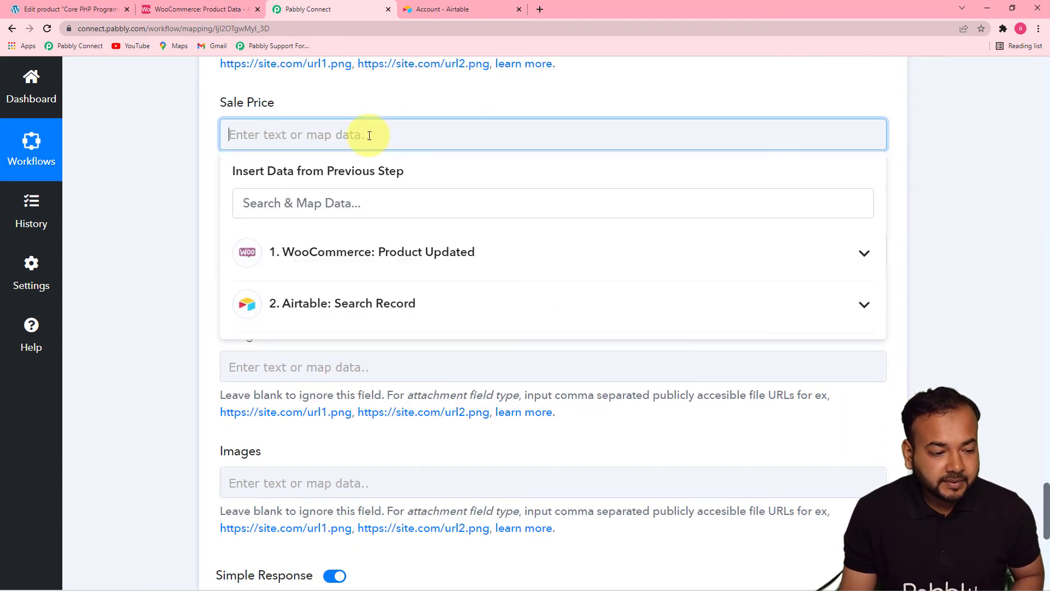
click(316, 260)
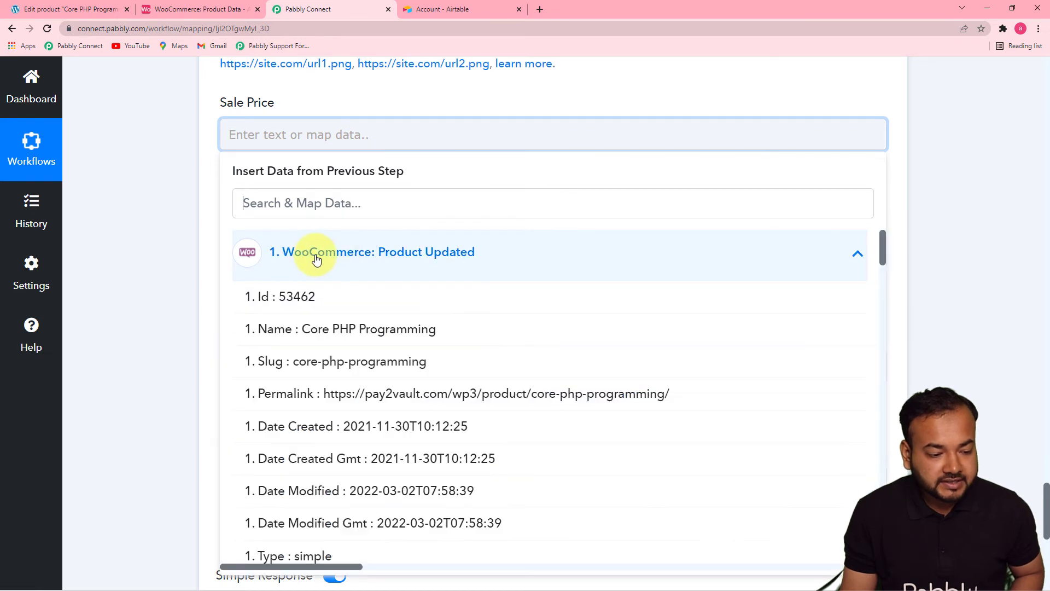
drag(879, 251, 883, 306)
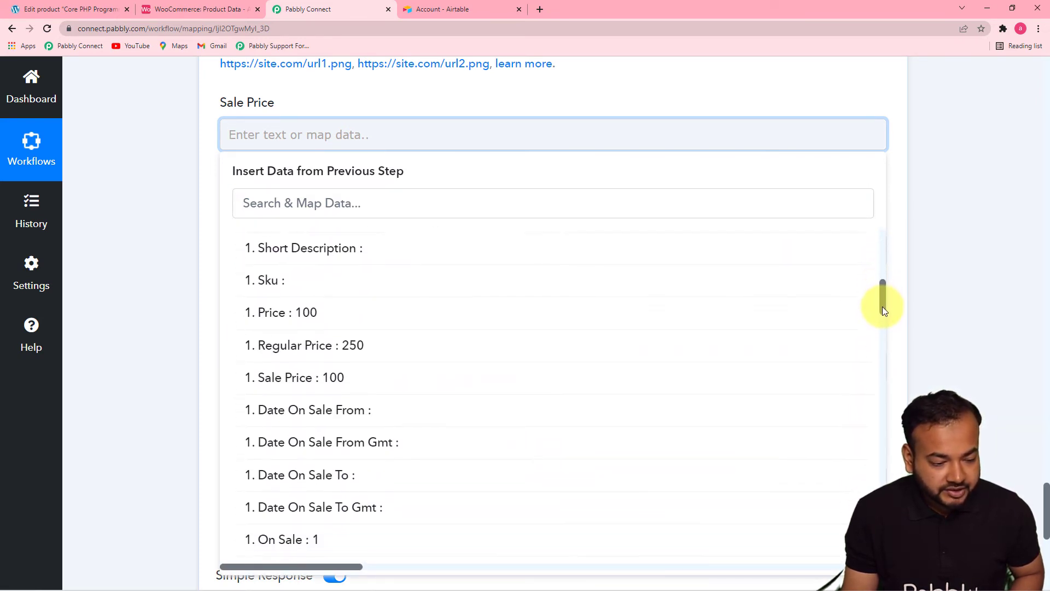
click(481, 380)
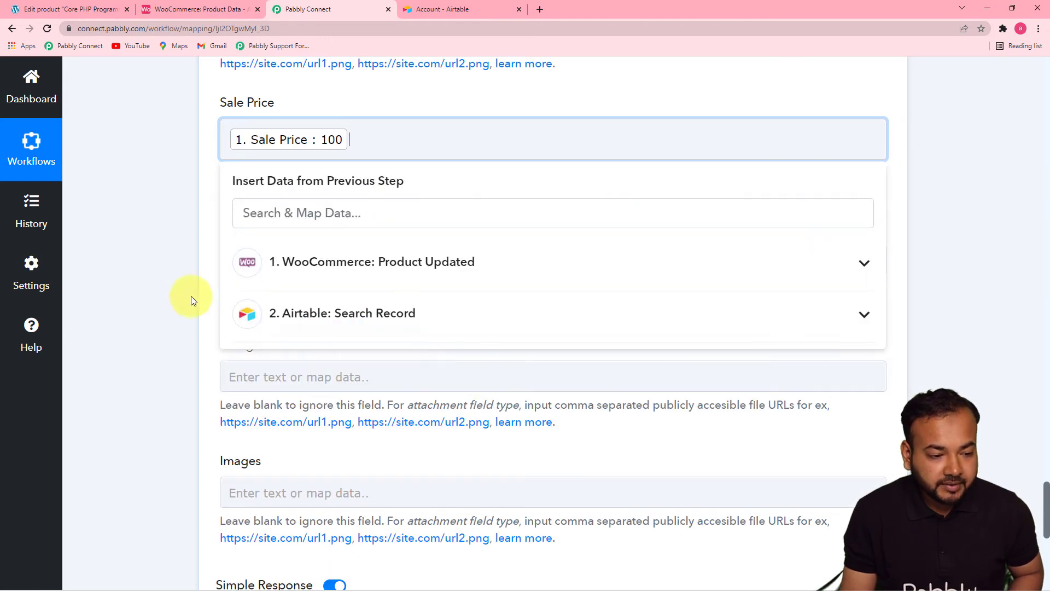
click(161, 290)
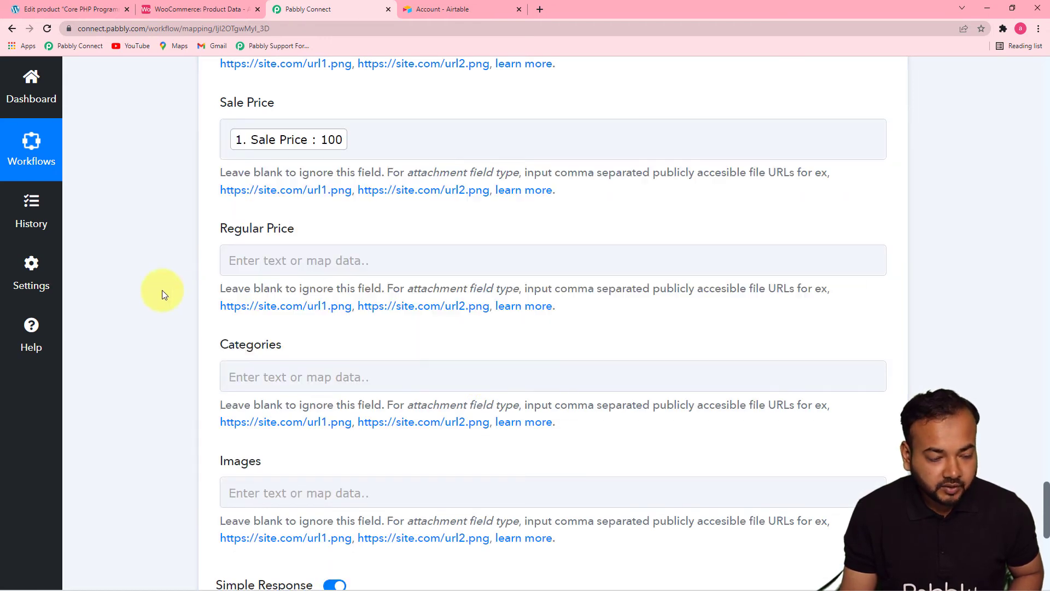
click(198, 9)
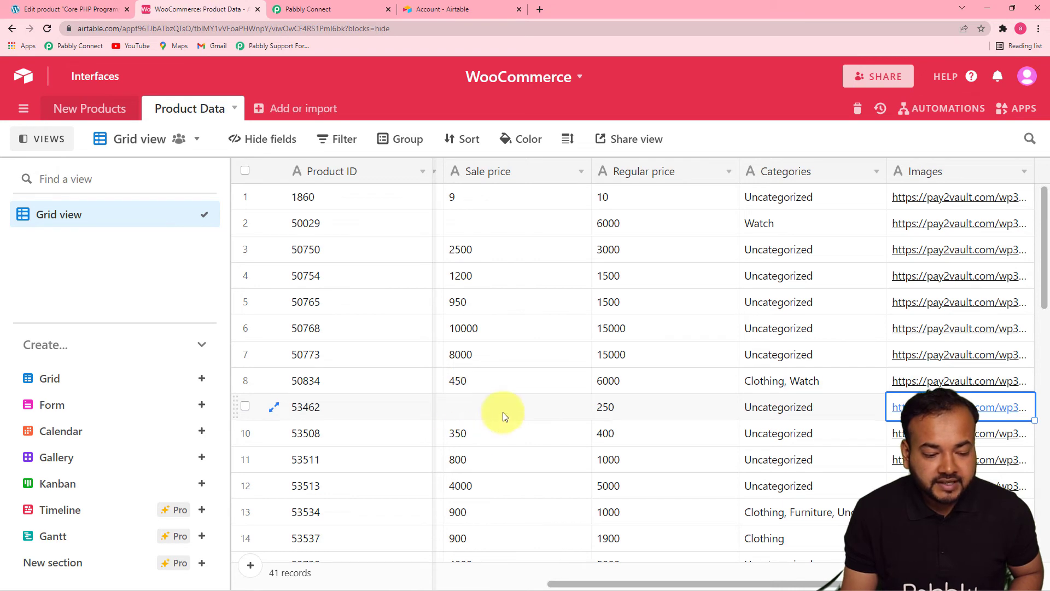
click(321, 10)
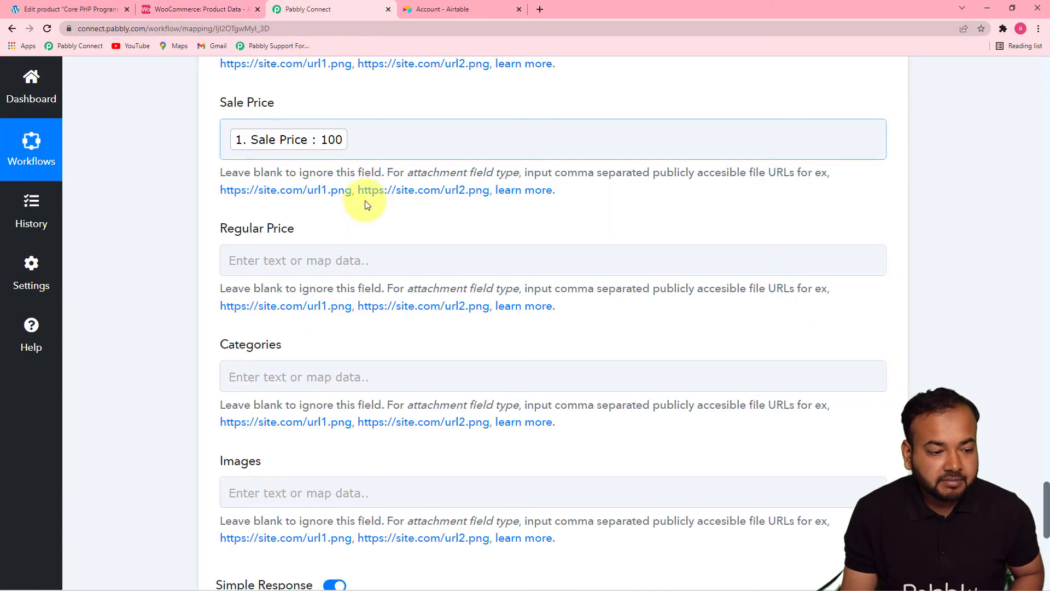
- Map the Regular Price field to Regular Price from WooCommerce: Product Updated
click(350, 261)
click(382, 378)
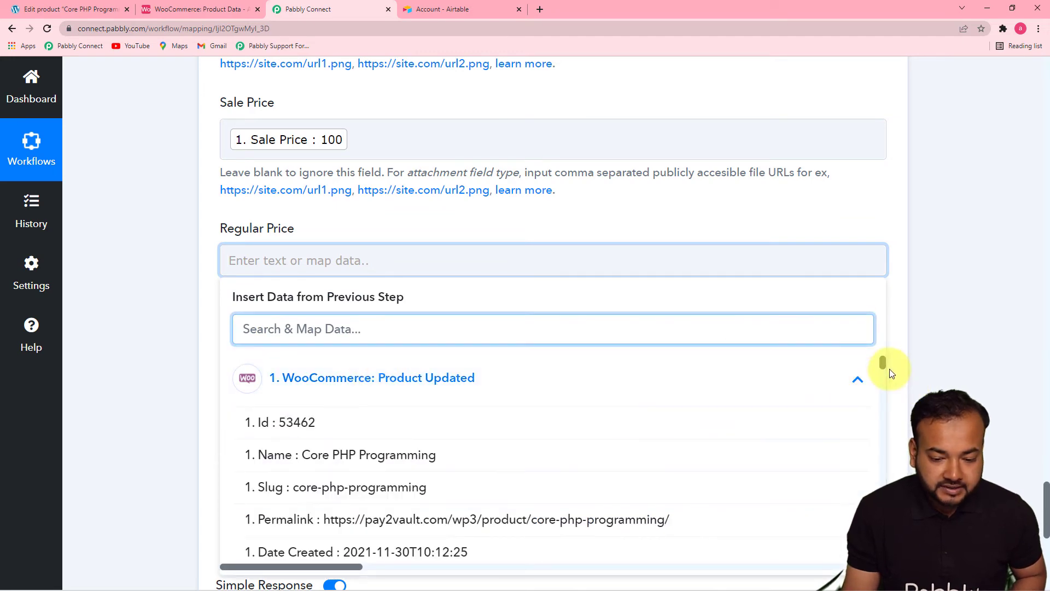
drag(885, 367, 882, 396)
click(403, 479)
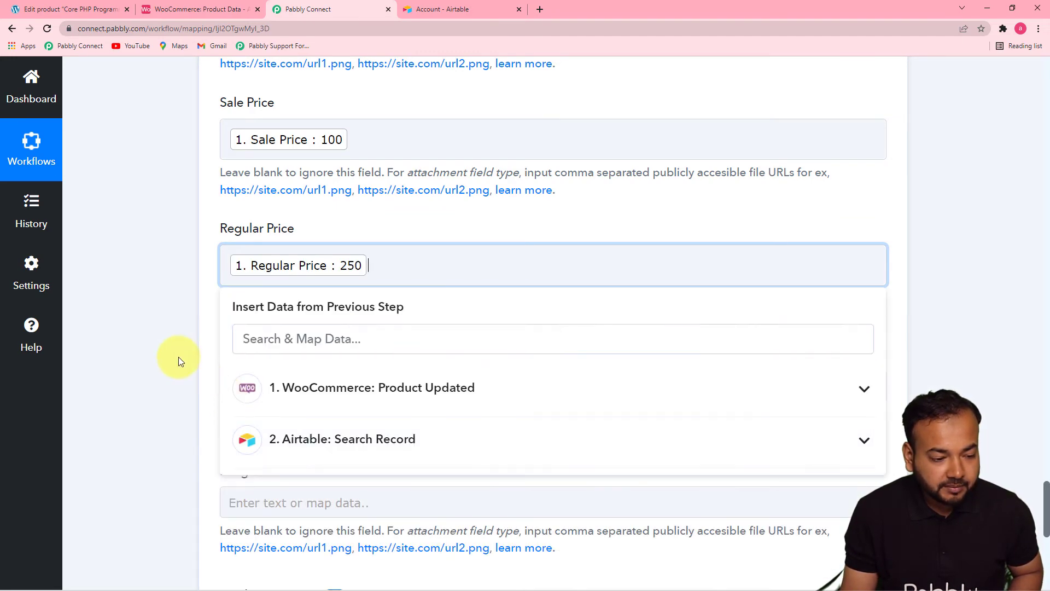
click(179, 356)
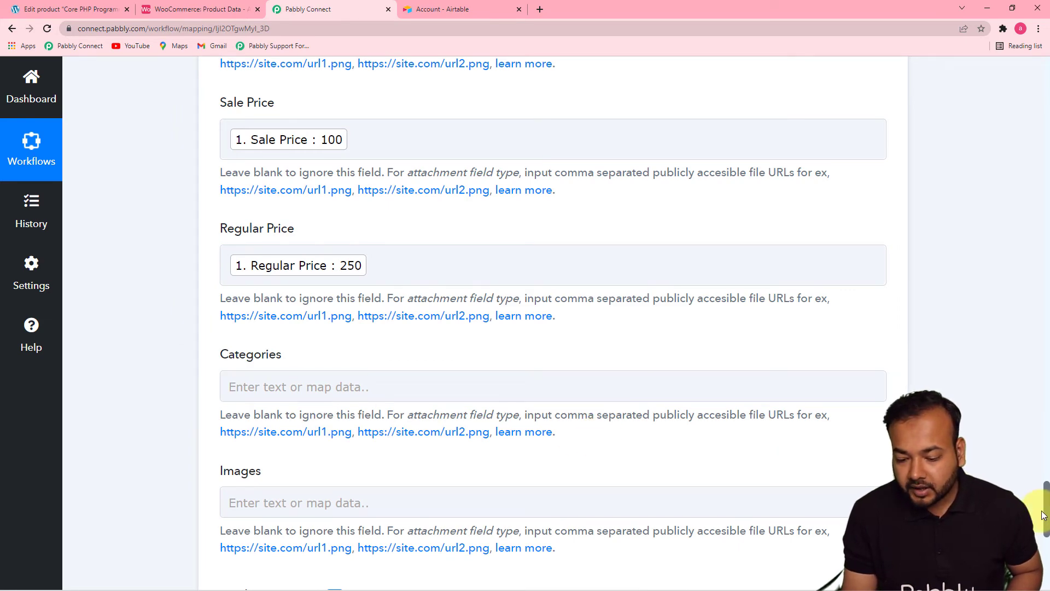
- Map the Categories field to Categories 0 Name from WooCommerce: Product Updated
scroll(1038, 454, down, 4)
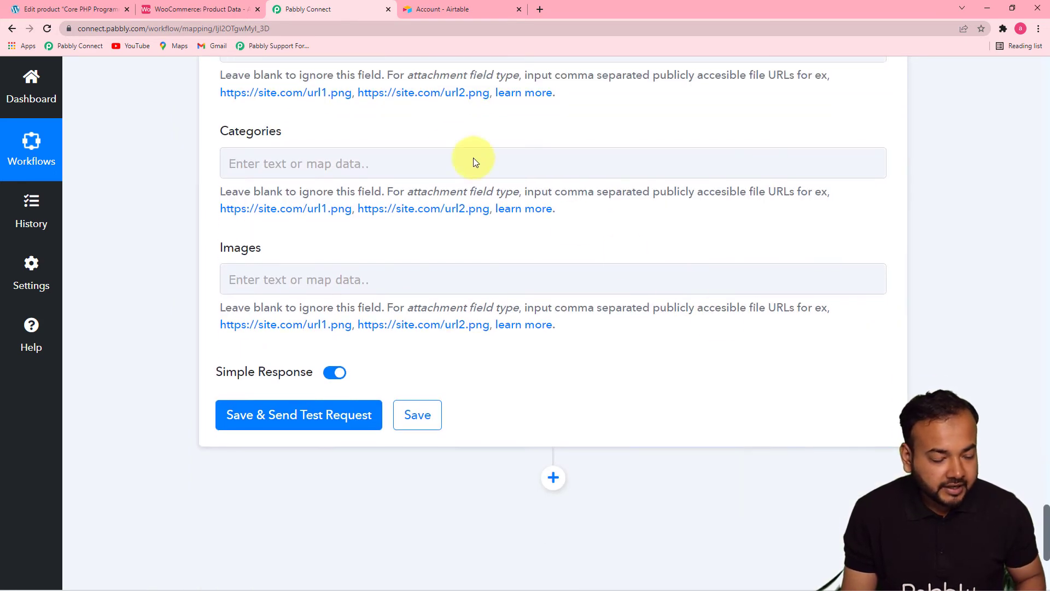
click(452, 161)
click(478, 287)
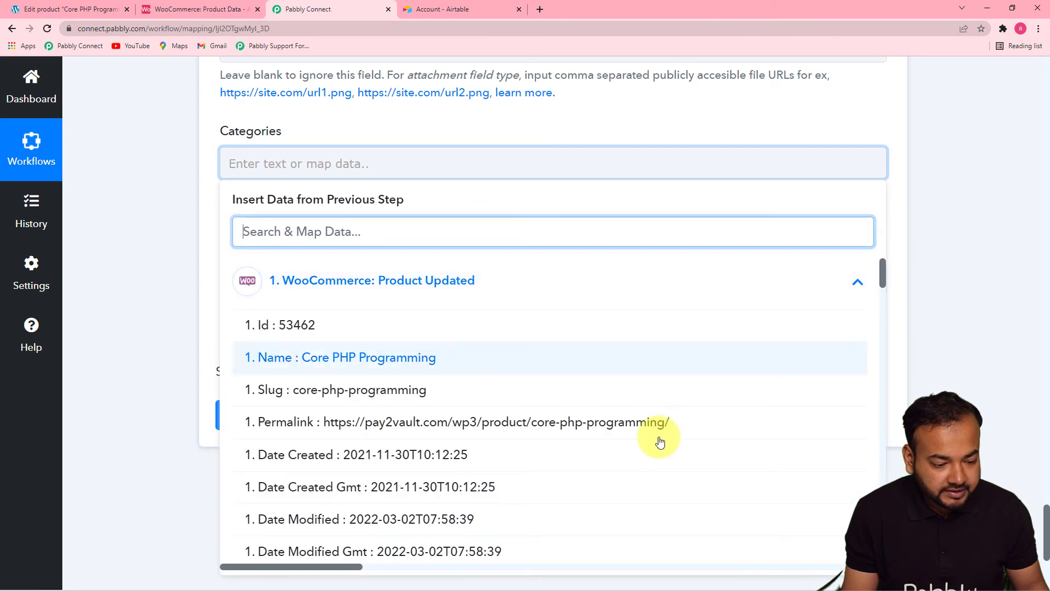
drag(882, 278, 889, 438)
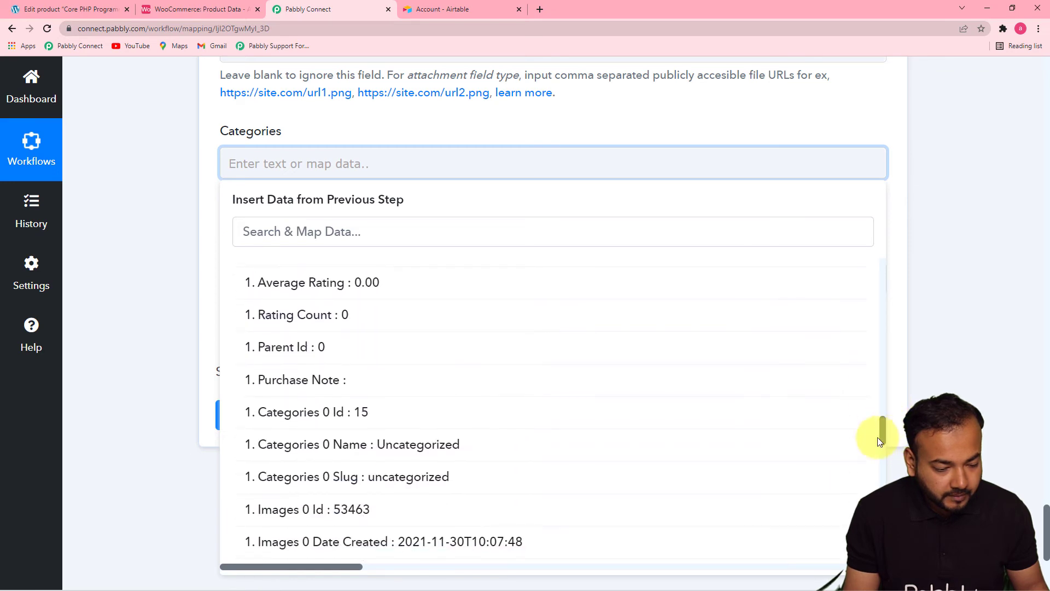
click(445, 444)
click(174, 304)
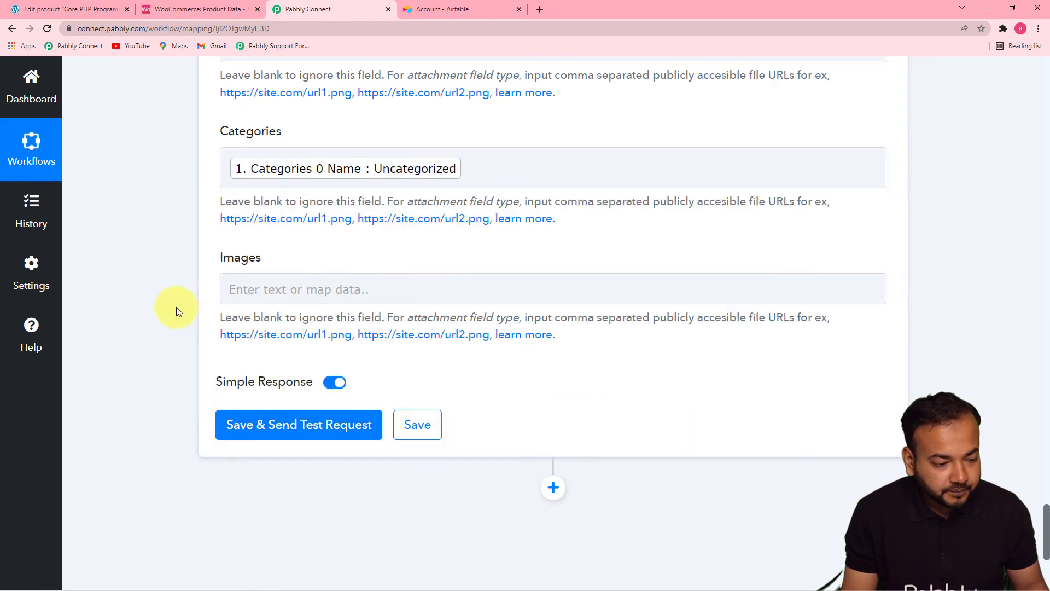
- Map the Images field to Images 0 Src from WooCommerce: Product Updated and view the Product Data table in Airtable
click(308, 289)
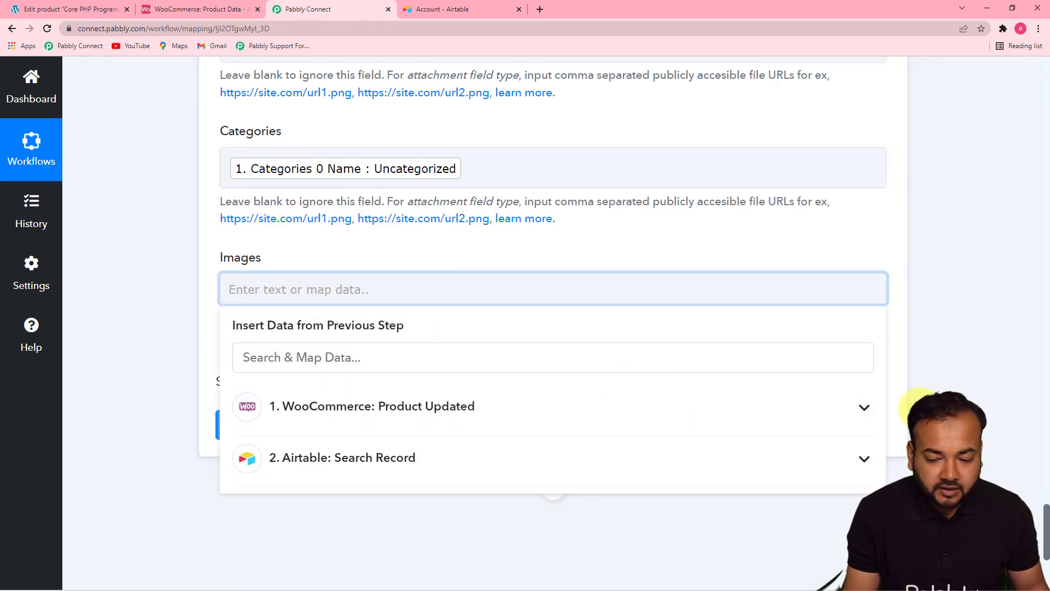
scroll(954, 301, down, 5)
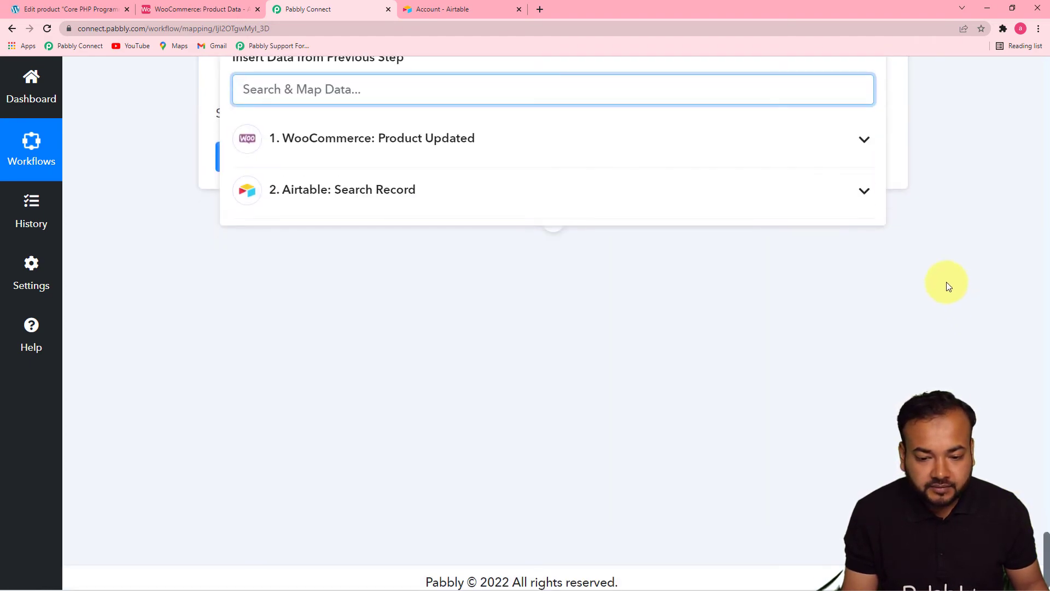
click(863, 140)
drag(881, 173, 878, 422)
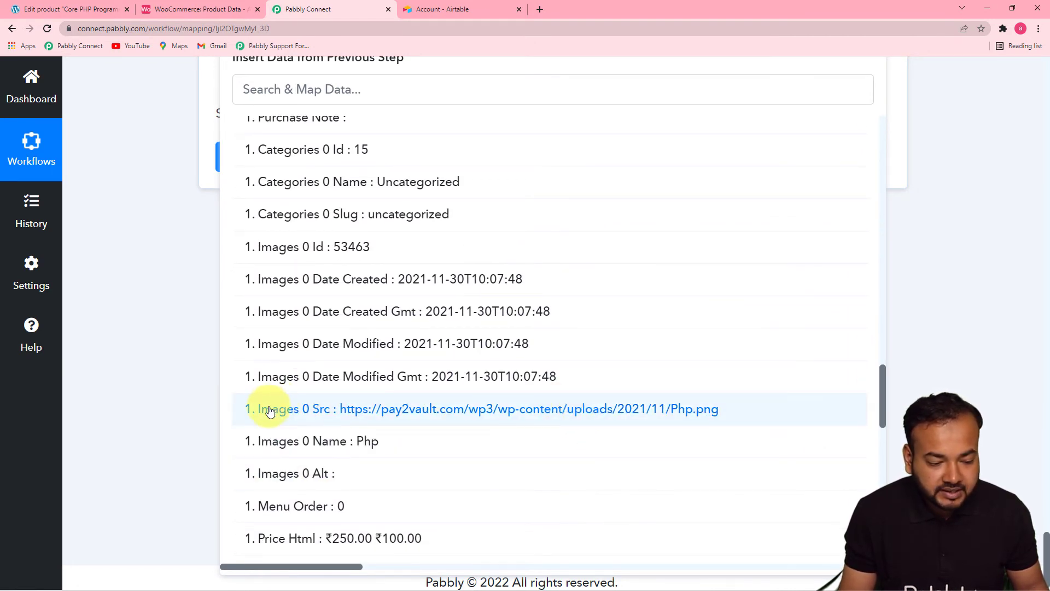
click(424, 420)
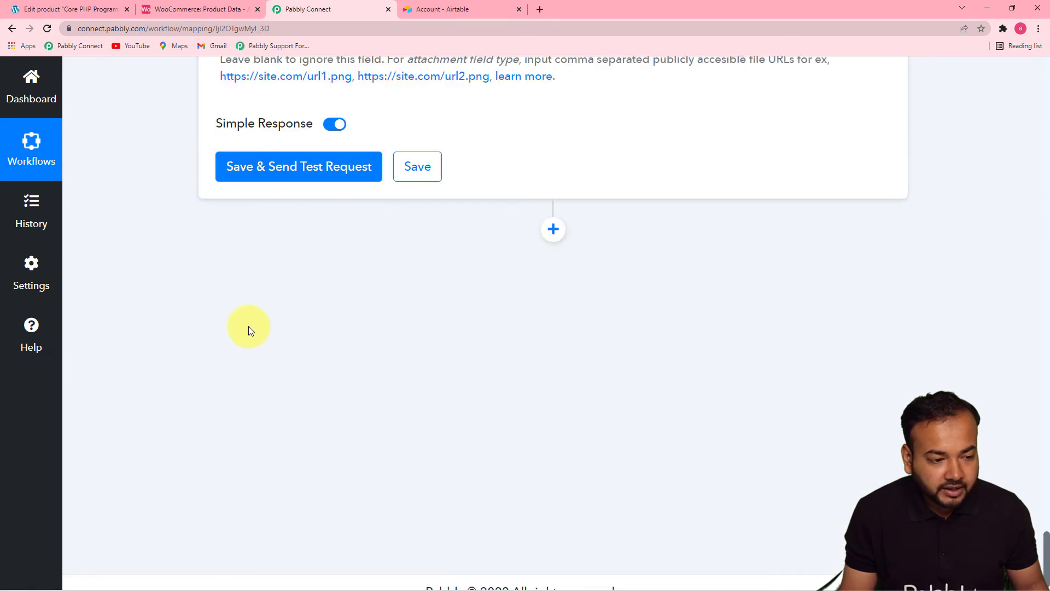
drag(1046, 543, 1045, 520)
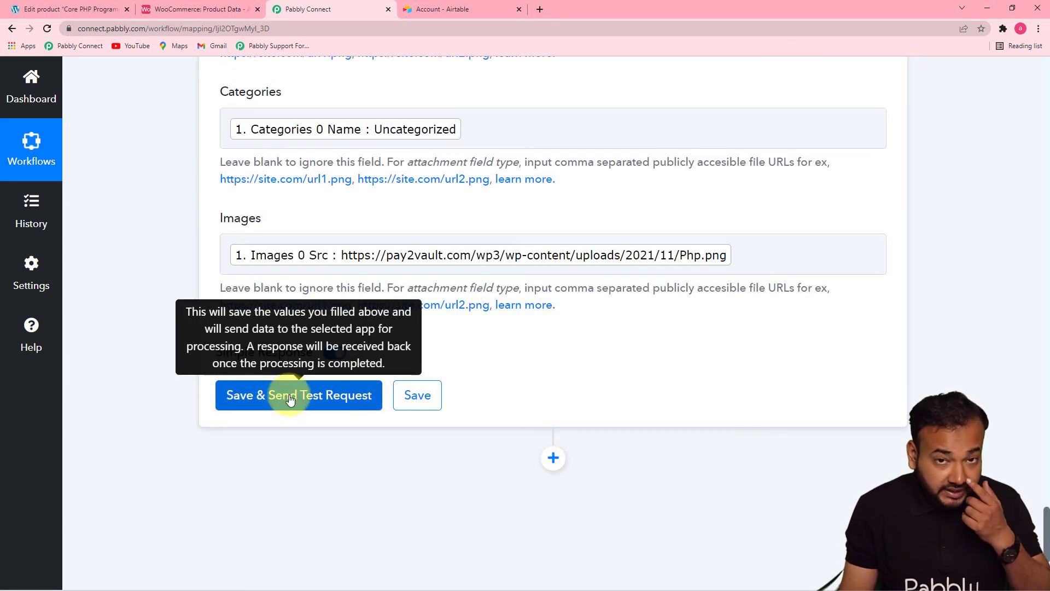
click(176, 16)
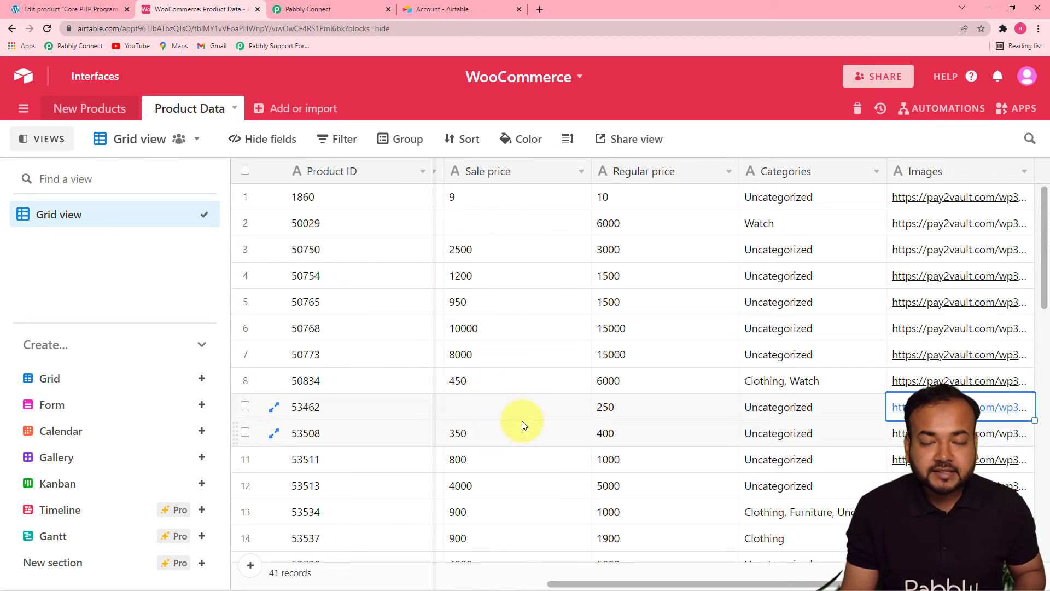
- Switch to Pabbly Connect, save the Airtable update action with a test request, and check the row of product 53462 in Airtable
click(304, 5)
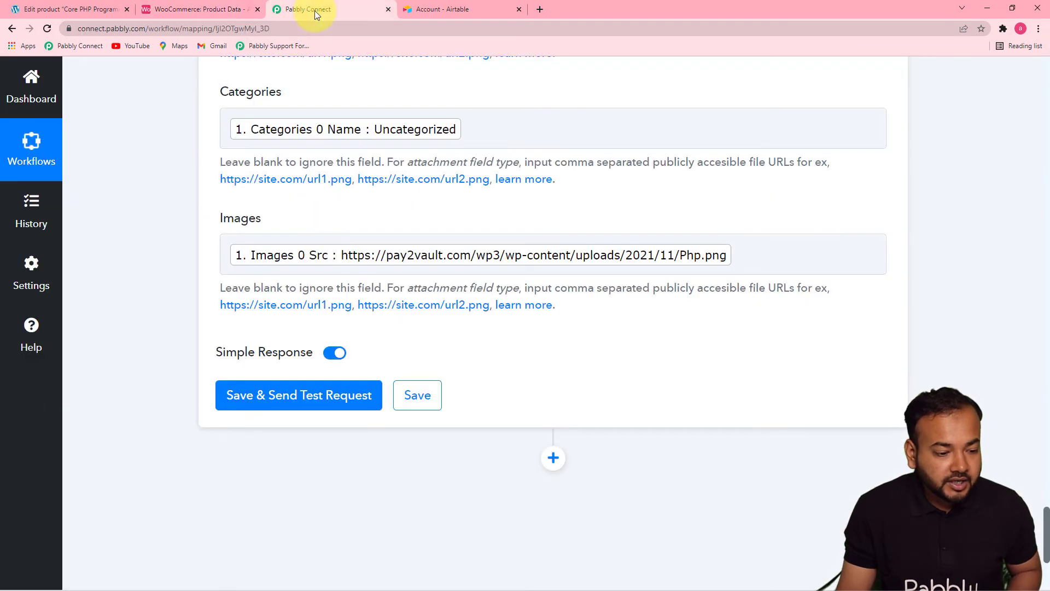
click(266, 395)
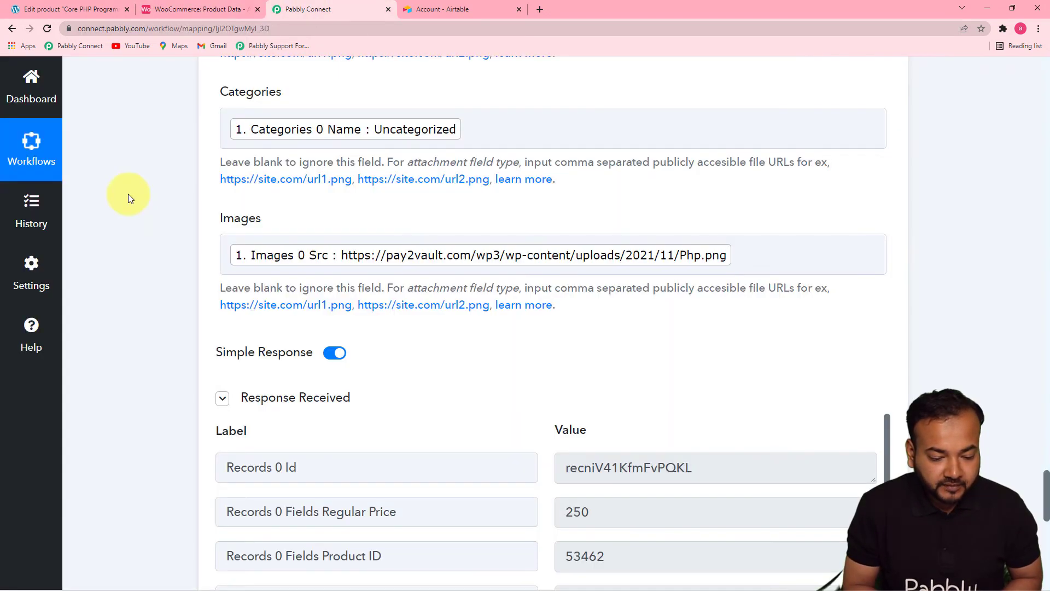
drag(1046, 486, 1046, 529)
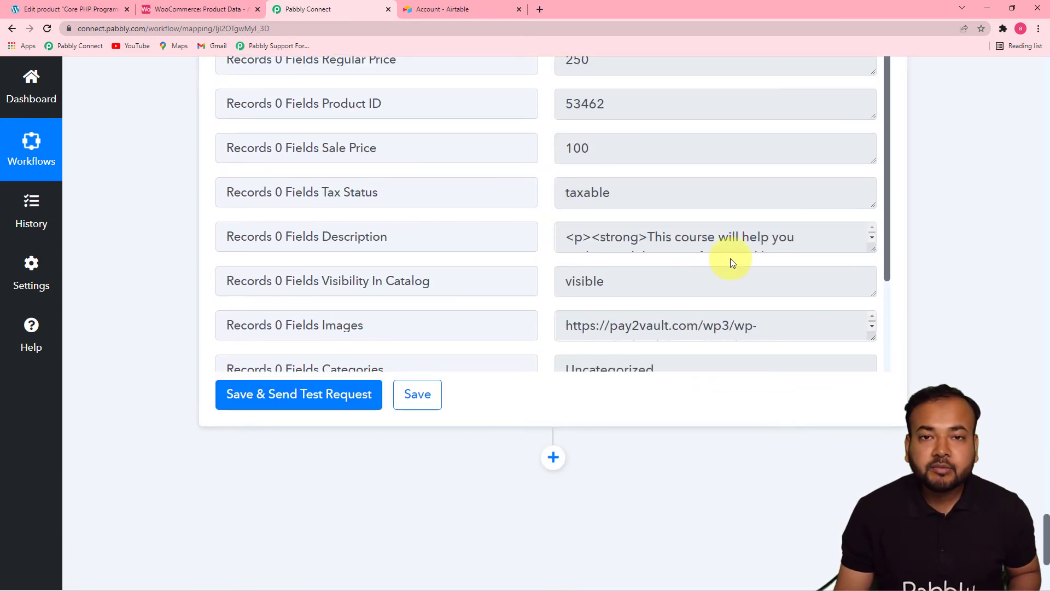
click(213, 10)
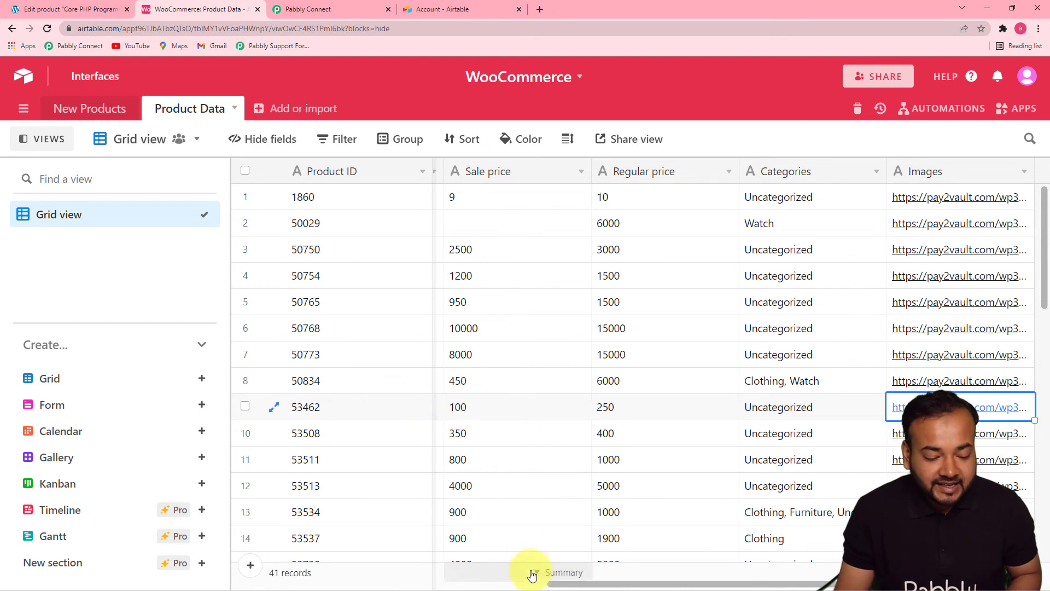
drag(553, 583, 386, 576)
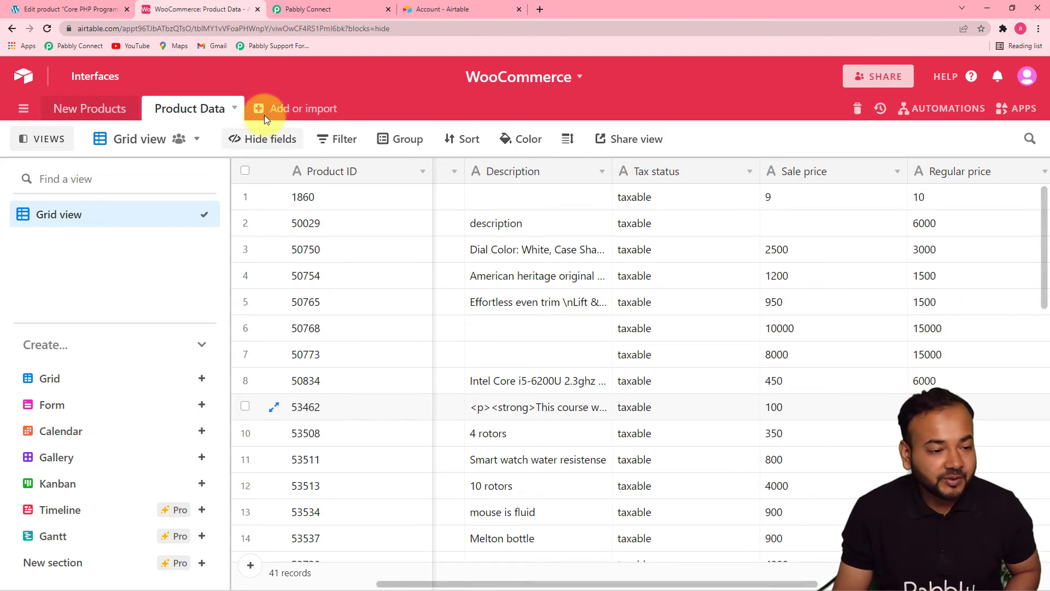
- Switch to Pabbly Connect and review the workflow from the Airtable update action back to the WooCommerce Product Updated trigger
click(306, 10)
click(1049, 277)
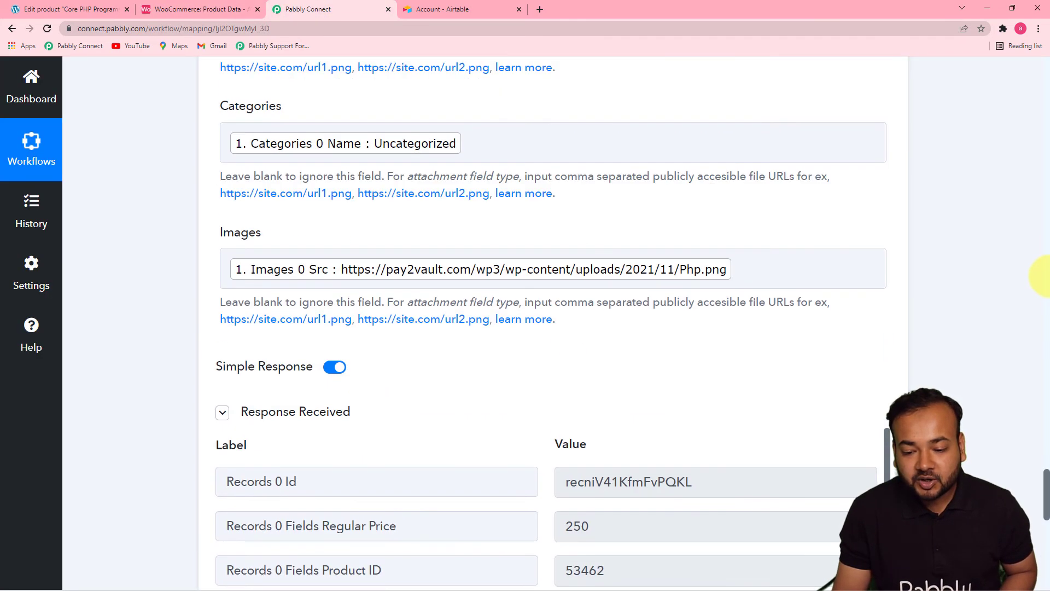
click(1048, 277)
click(1049, 287)
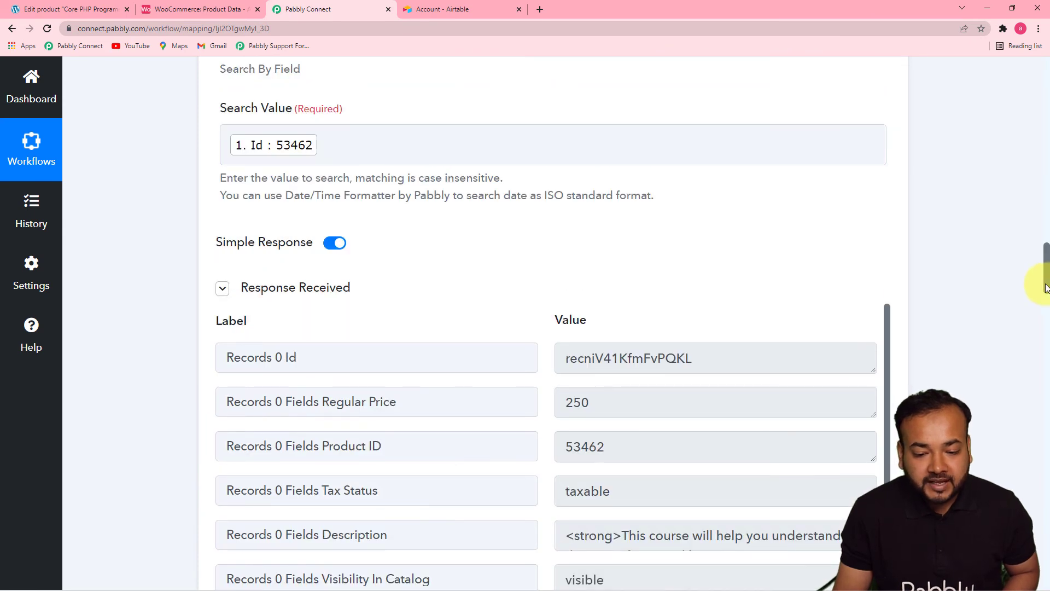
scroll(1045, 288, up, 6)
scroll(1046, 164, up, 15)
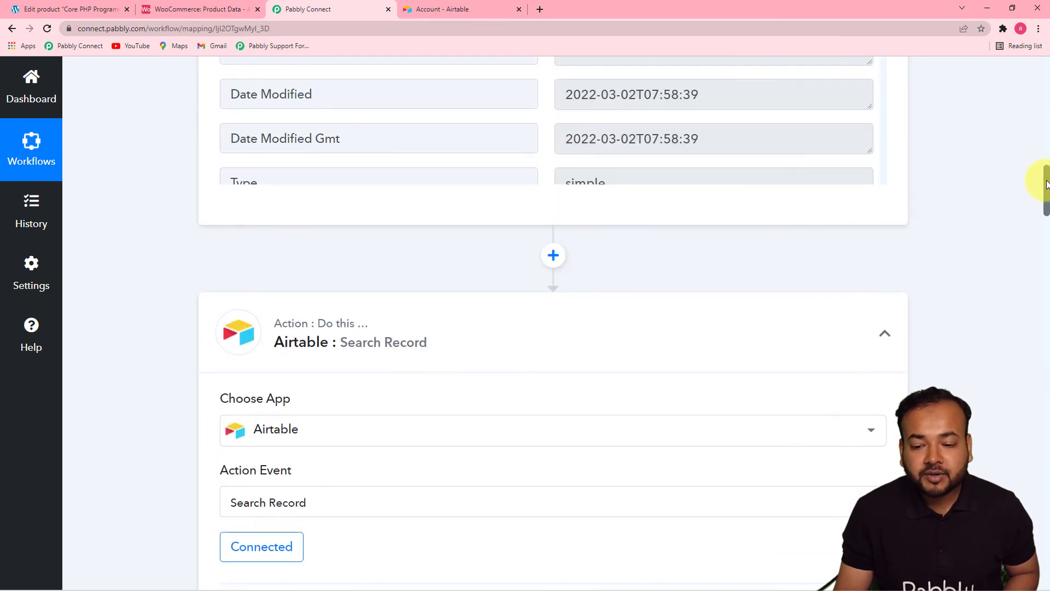
scroll(1048, 104, up, 2)
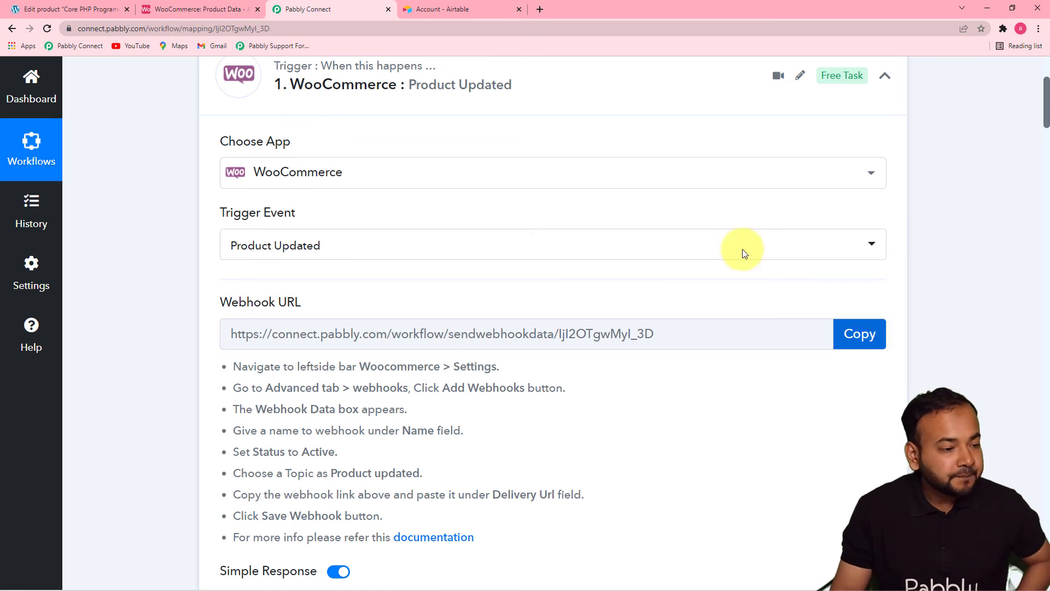
- Switch to the WordPress admin and open the Valocity Drone product from the second page of all products for editing
click(48, 6)
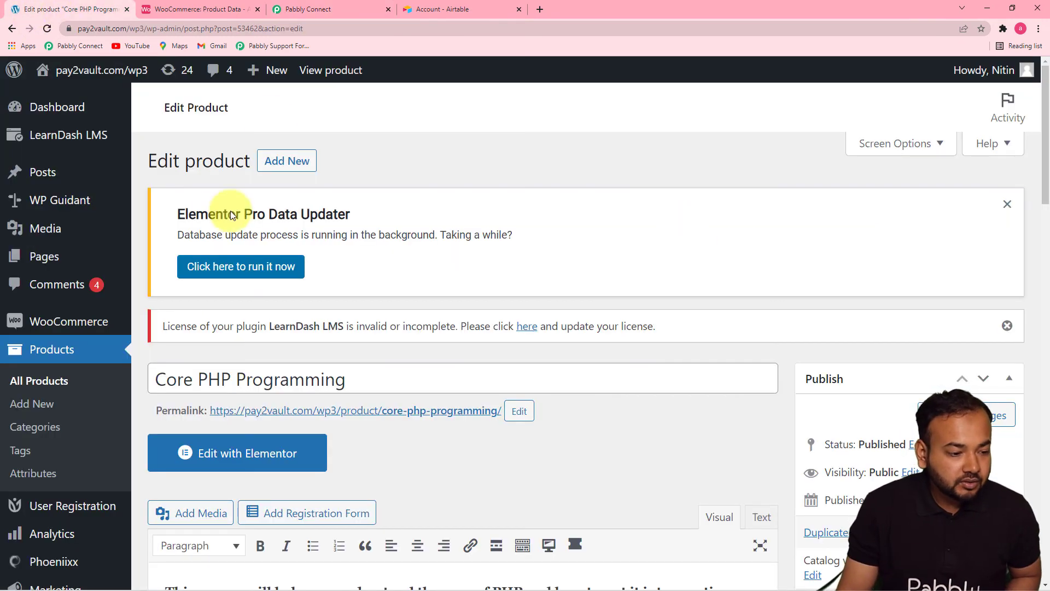
click(50, 390)
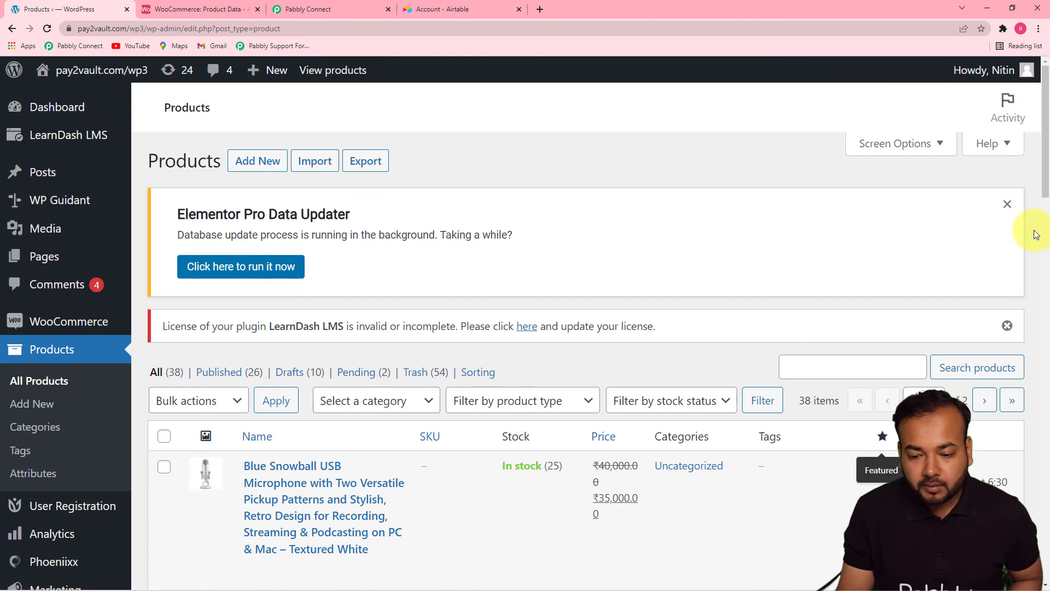
scroll(1047, 306, down, 5)
drag(1047, 306, 1047, 580)
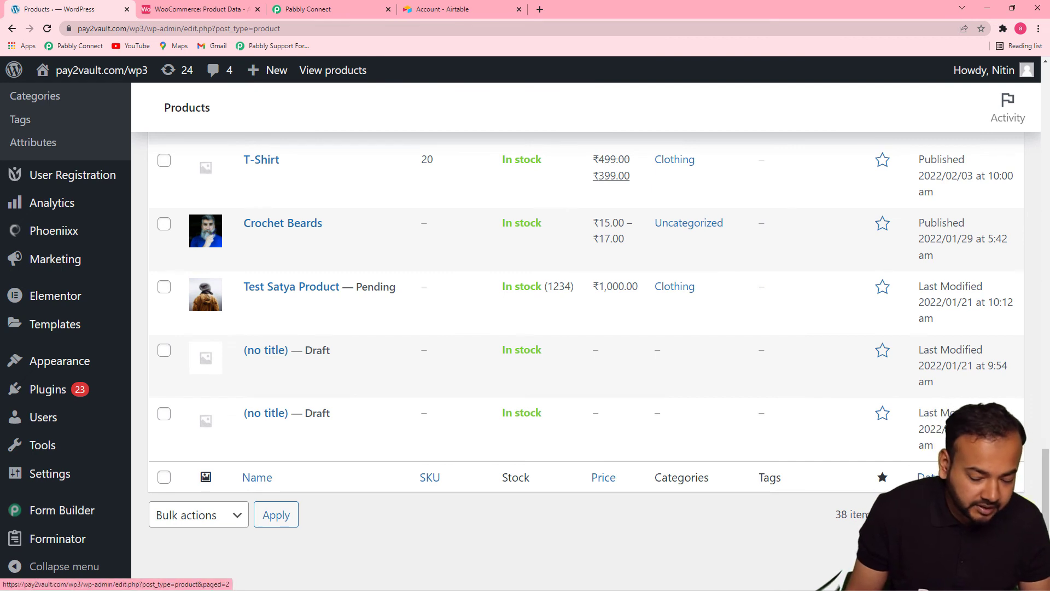
click(982, 515)
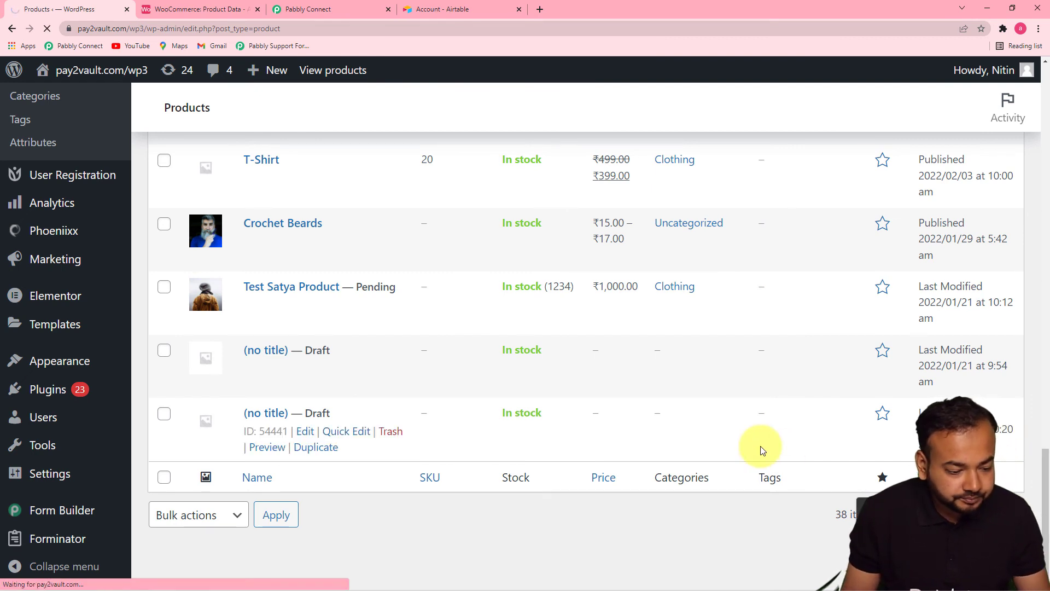
drag(1046, 218, 1046, 393)
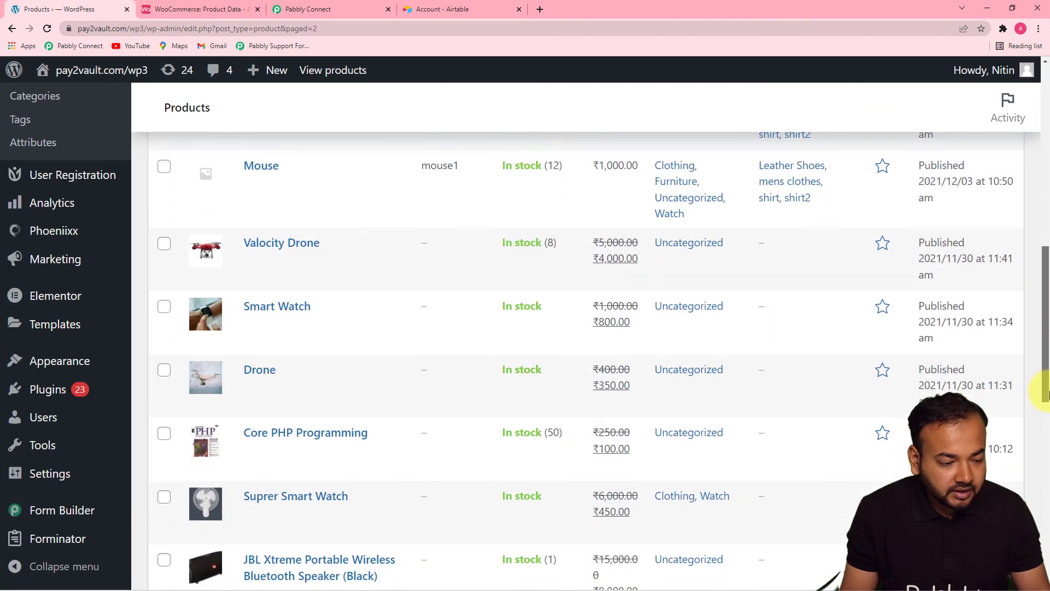
mouse_move(303, 253)
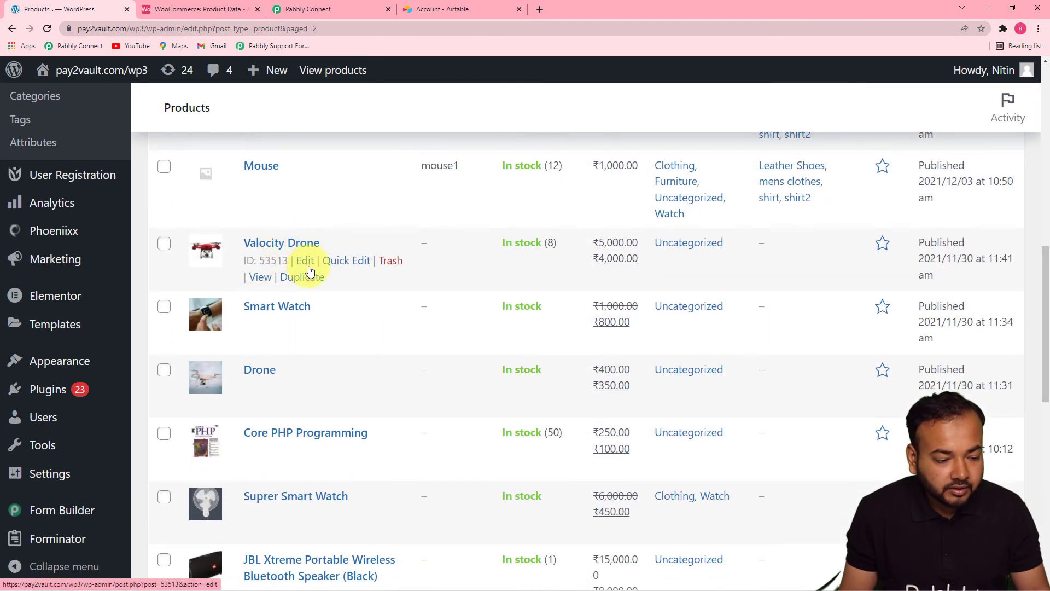
click(305, 261)
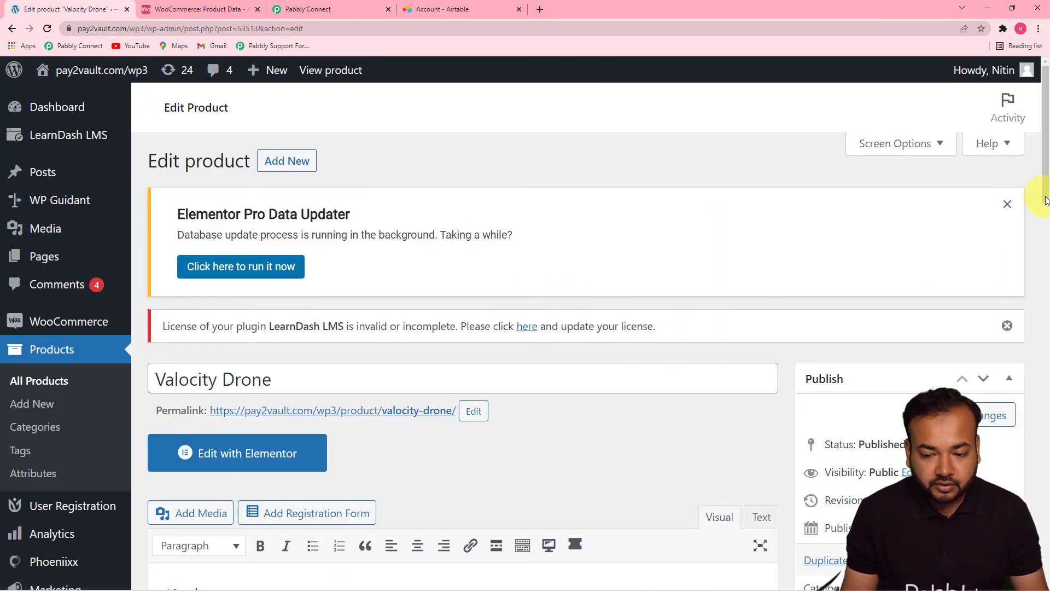
- Rename the product as Valocity Drone 2.0 and set its sale price to 4500
scroll(1039, 196, down, 3)
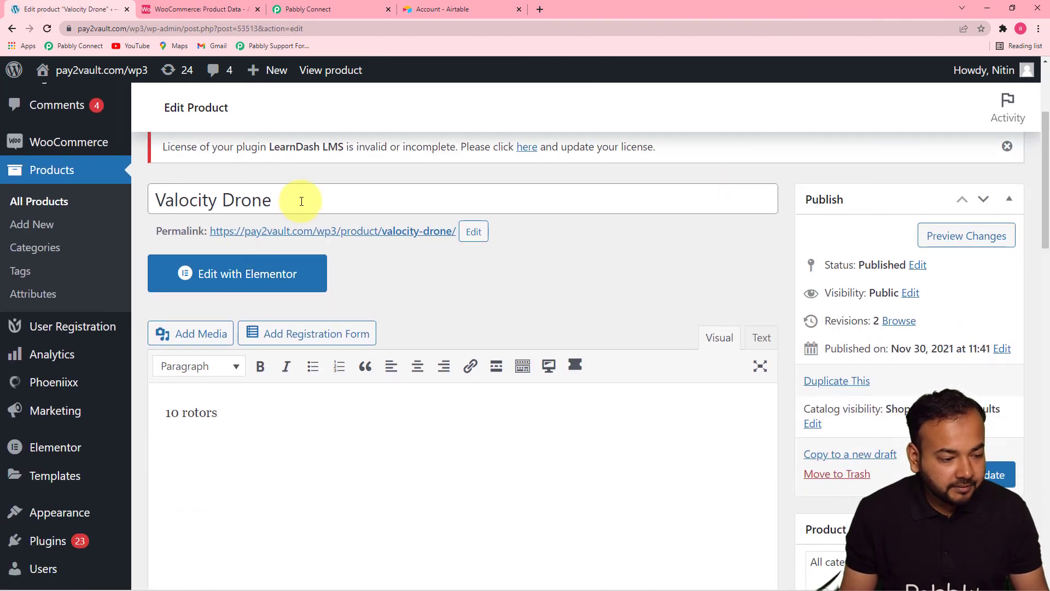
click(301, 201)
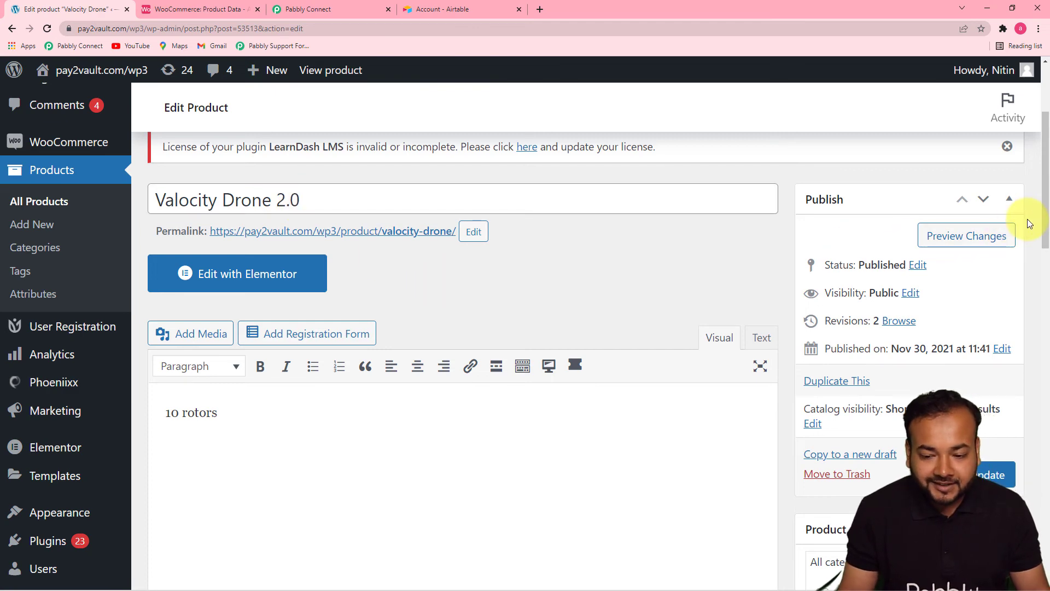
drag(1045, 211, 1045, 459)
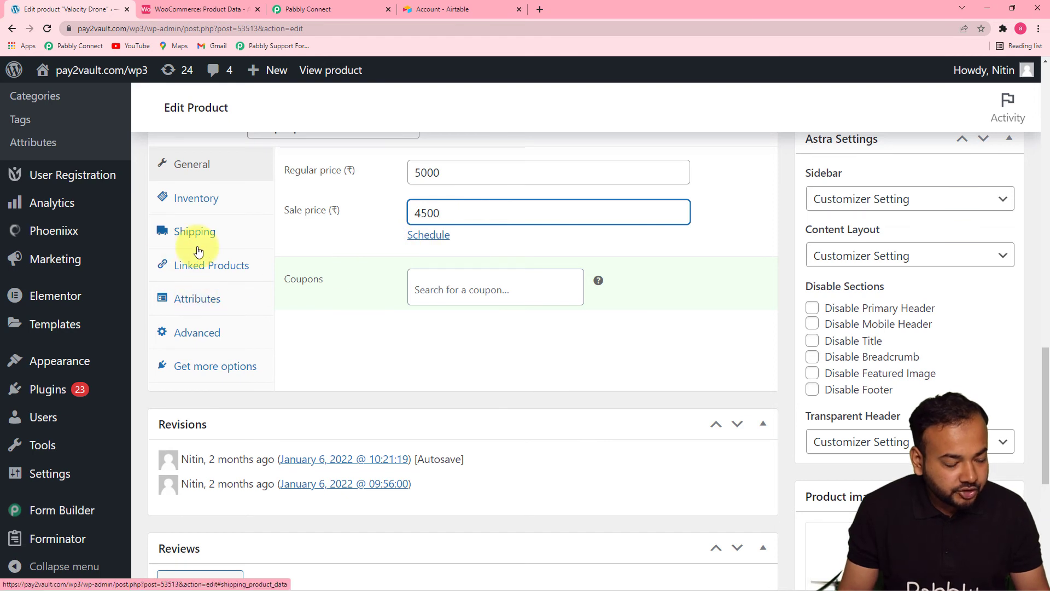
click(348, 338)
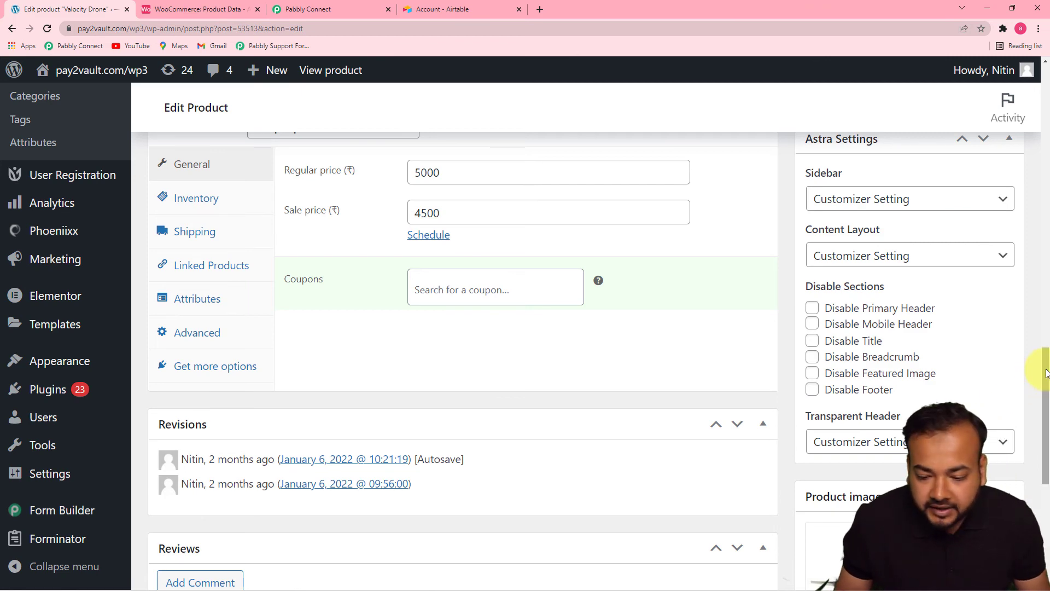
- Assign the product to the Digital category instead of Uncategorized and update the product
drag(1046, 375, 1048, 239)
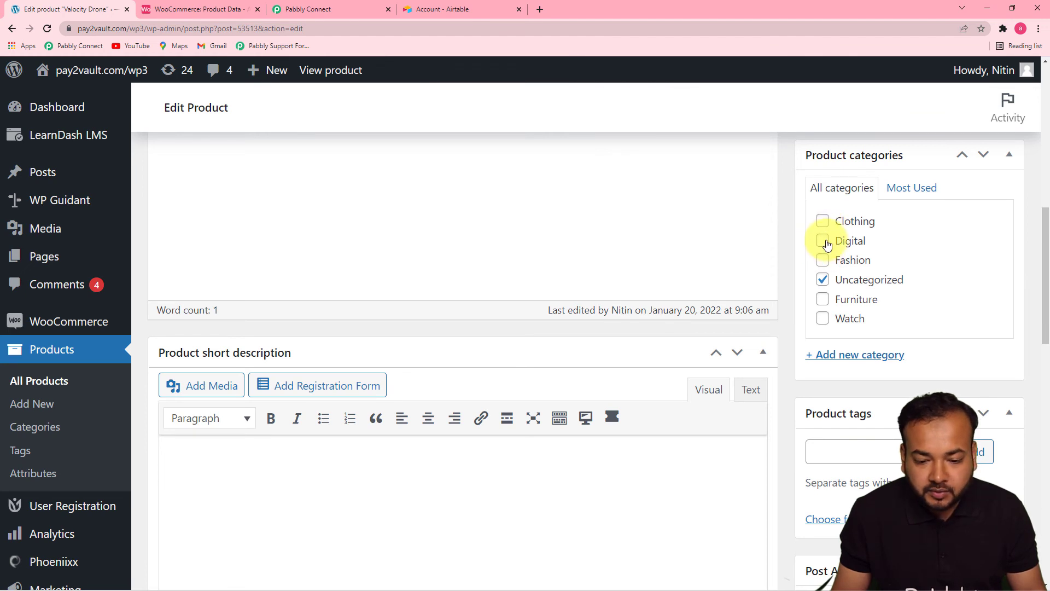
click(823, 280)
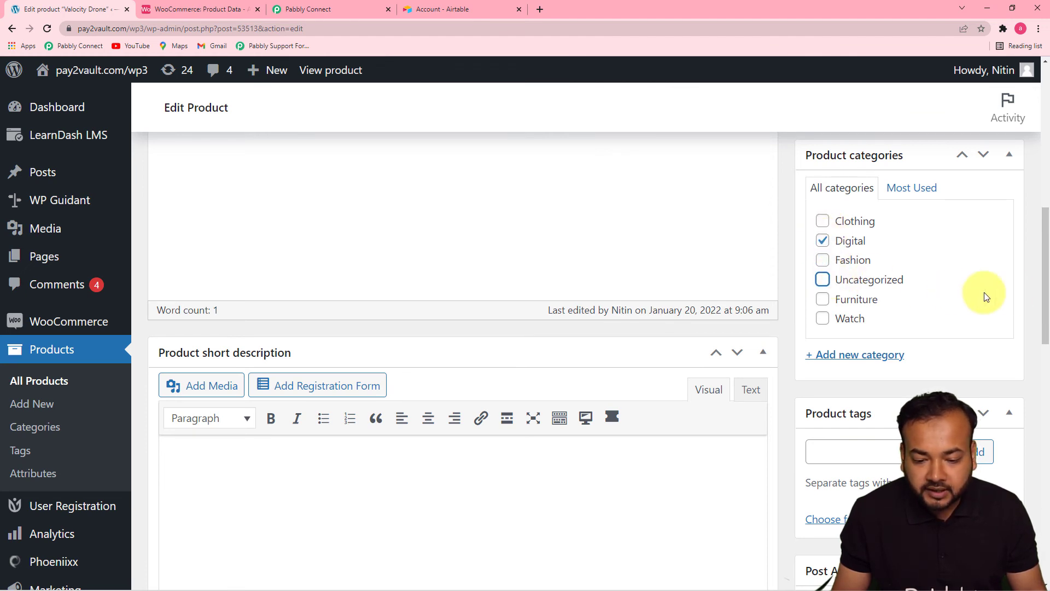
drag(1046, 257, 1042, 183)
click(974, 296)
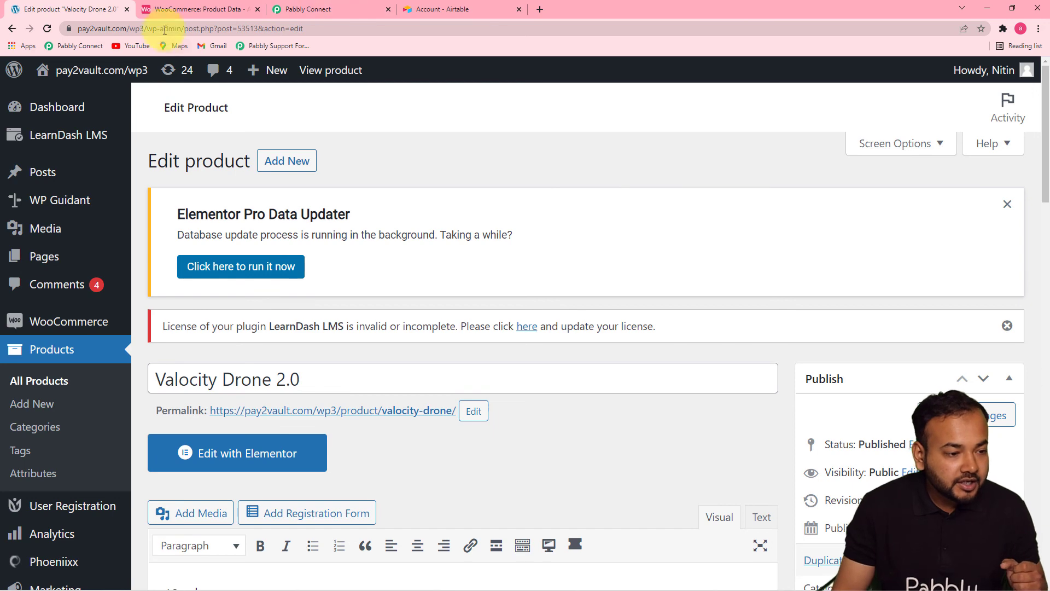
- Switch to Airtable and check the name, description, prices, category and image of product 53513 in the Product Data table
click(176, 15)
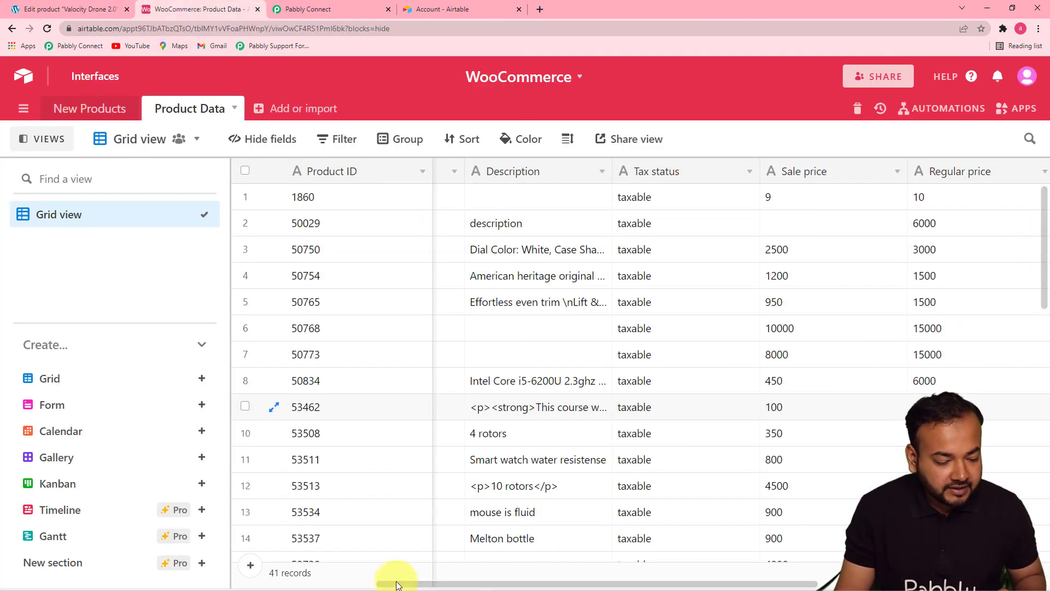
drag(402, 584, 199, 563)
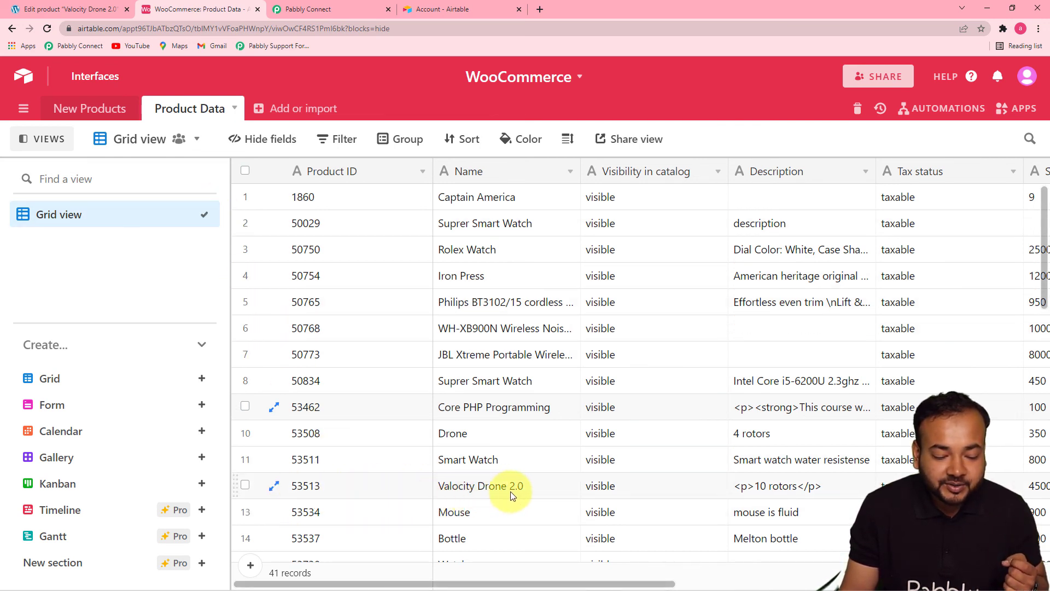
click(600, 492)
key(Right)
key(Right)
key(Right)
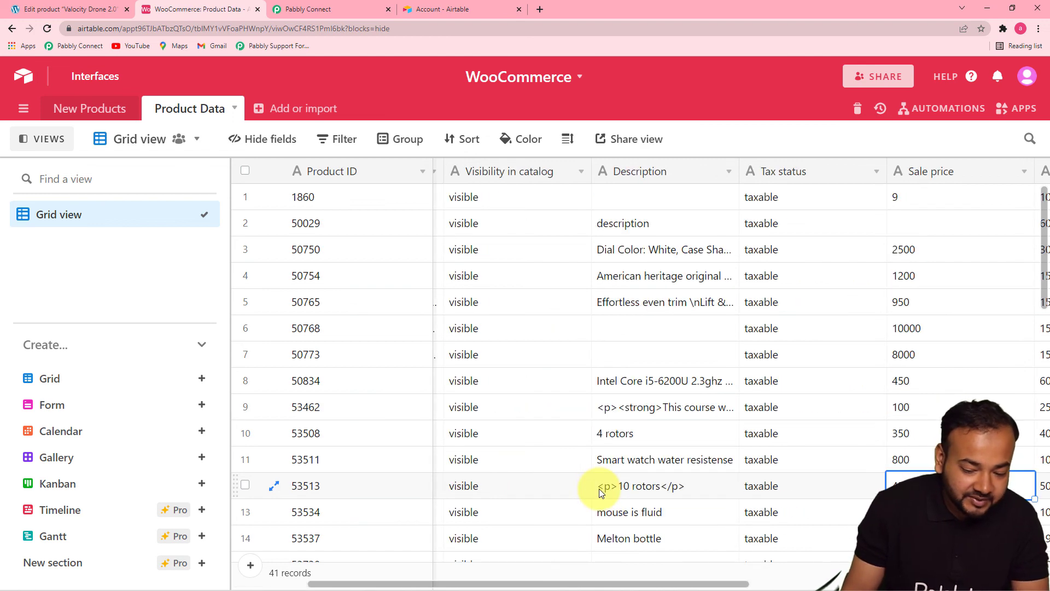
key(Delete)
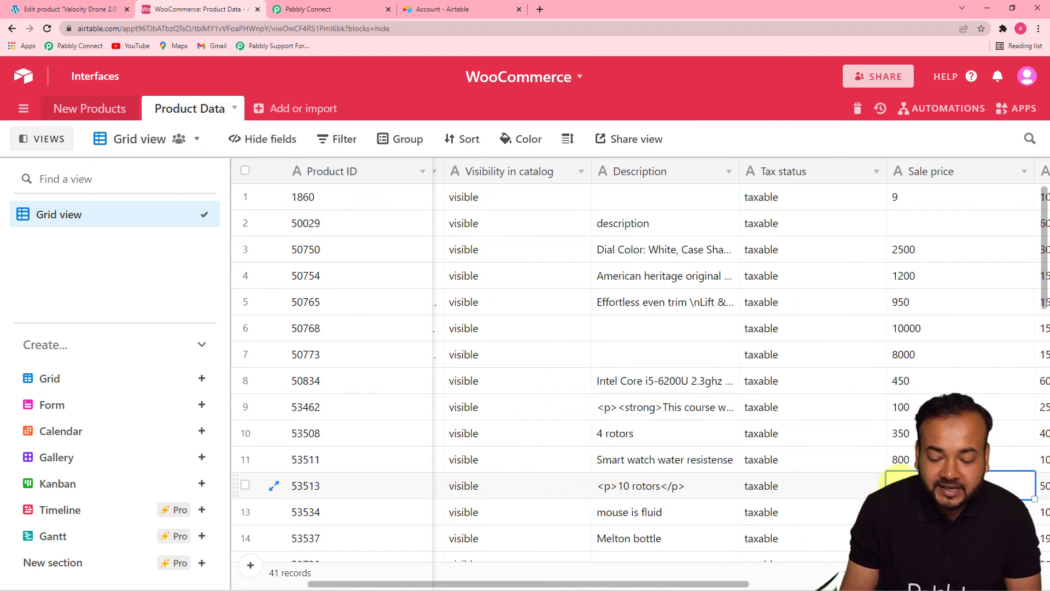
key(Right)
key(Right)
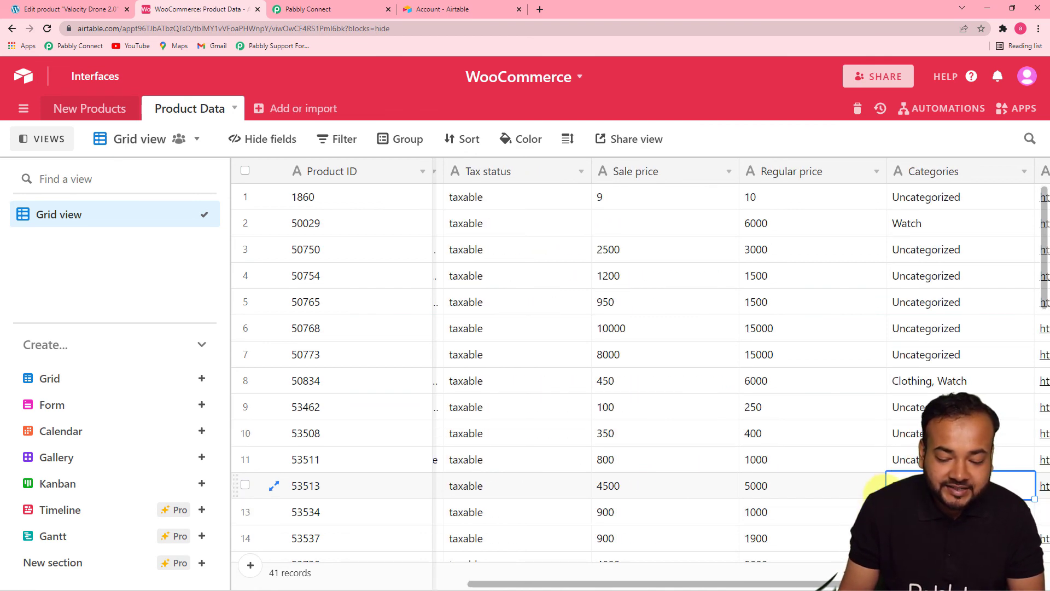
key(Right)
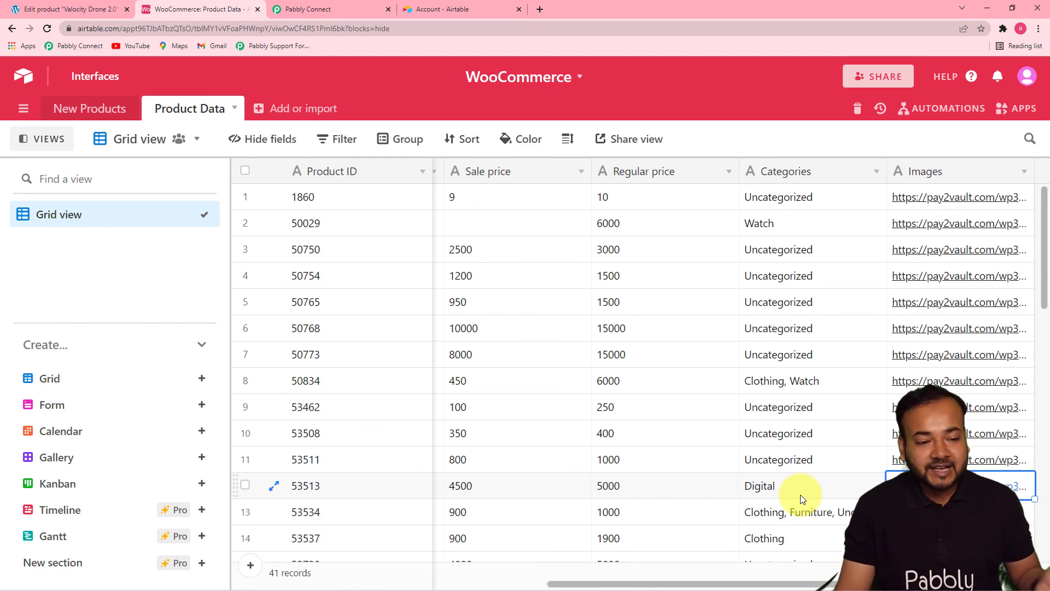
- Switch to Pabbly Connect and view the response received by the WooCommerce Product Updated trigger
click(346, 11)
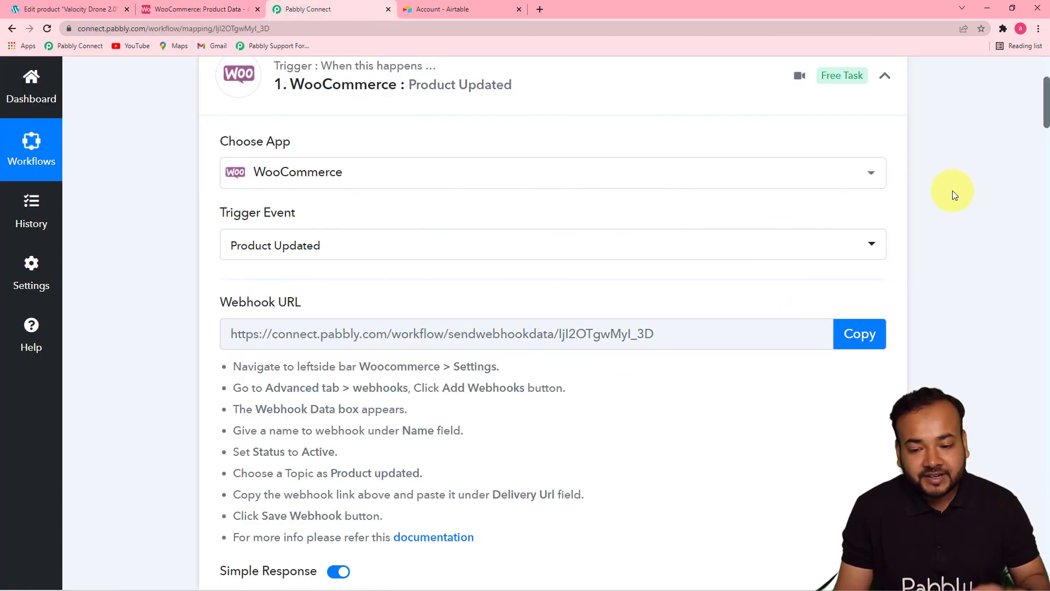
drag(1046, 123, 1047, 155)
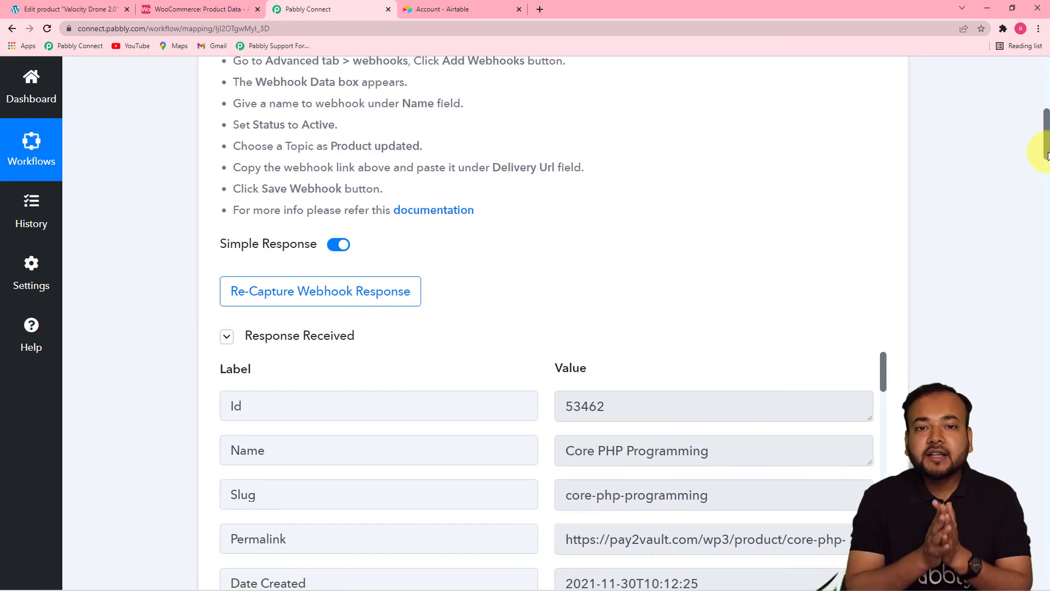